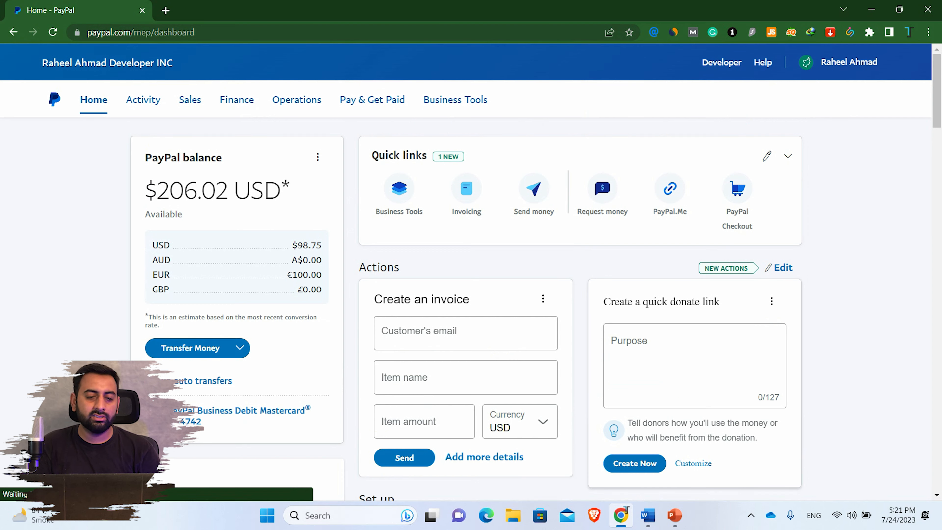
- Pass over the Activity menu to reveal the Sales menu listing Invoices, Checkout and Subscriptions
mouse_move(937, 91)
mouse_down()
mouse_move(936, 170)
mouse_move(937, 91)
mouse_up()
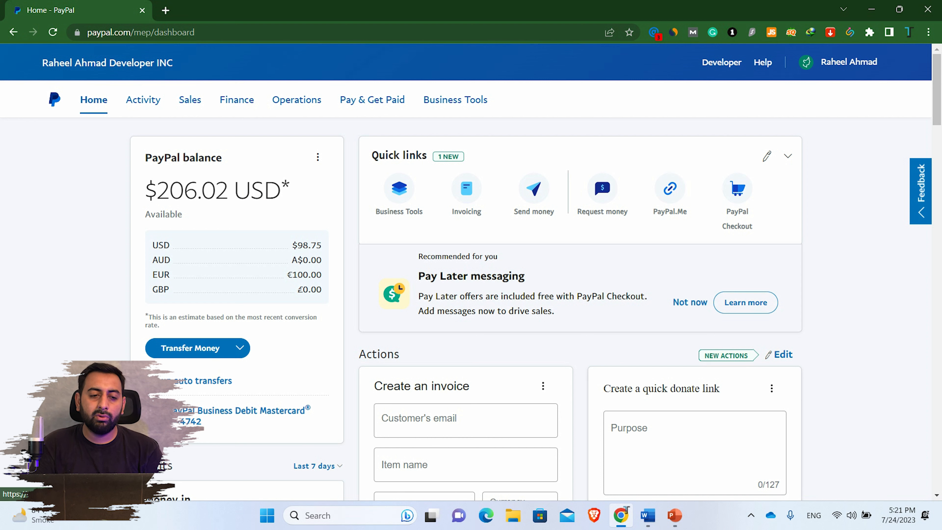
mouse_move(143, 100)
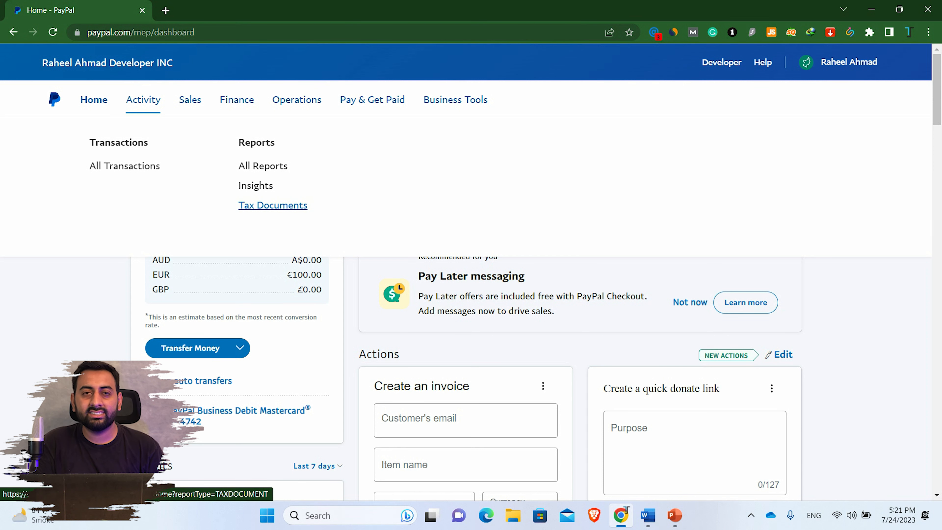
mouse_move(190, 100)
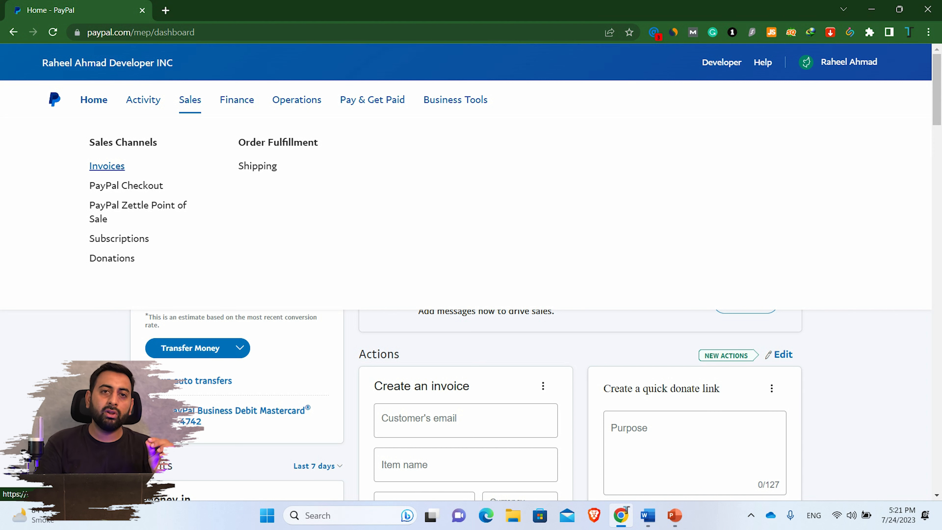
- Open Invoices from the Sales menu in a new browser tab, then close the menu
right_click(111, 169)
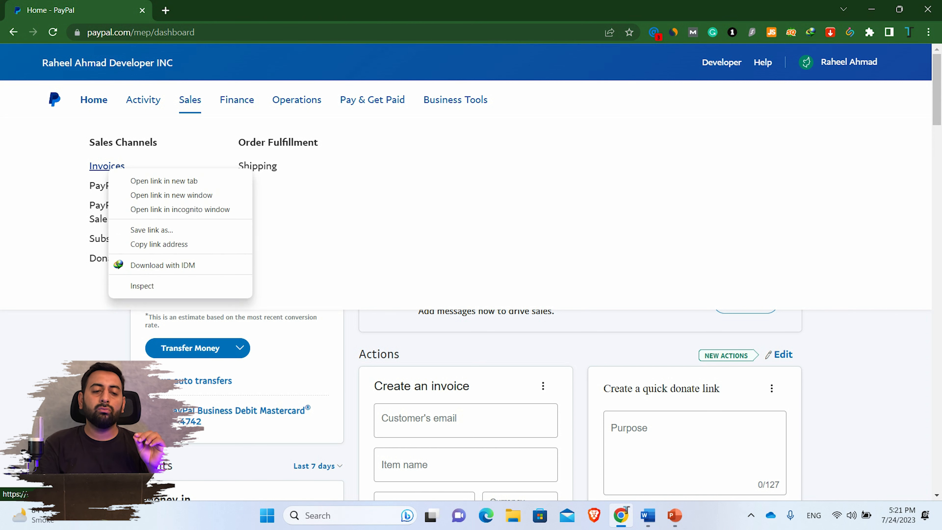
click(148, 181)
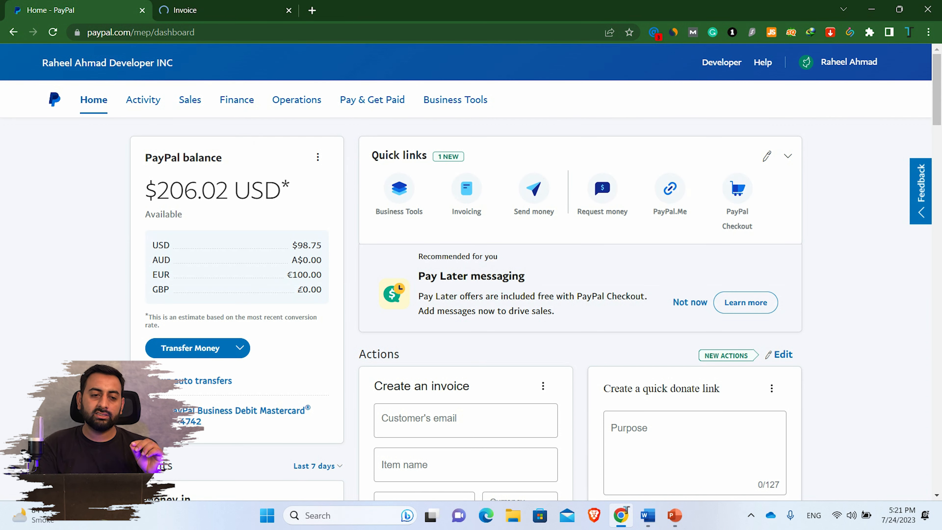
mouse_move(189, 100)
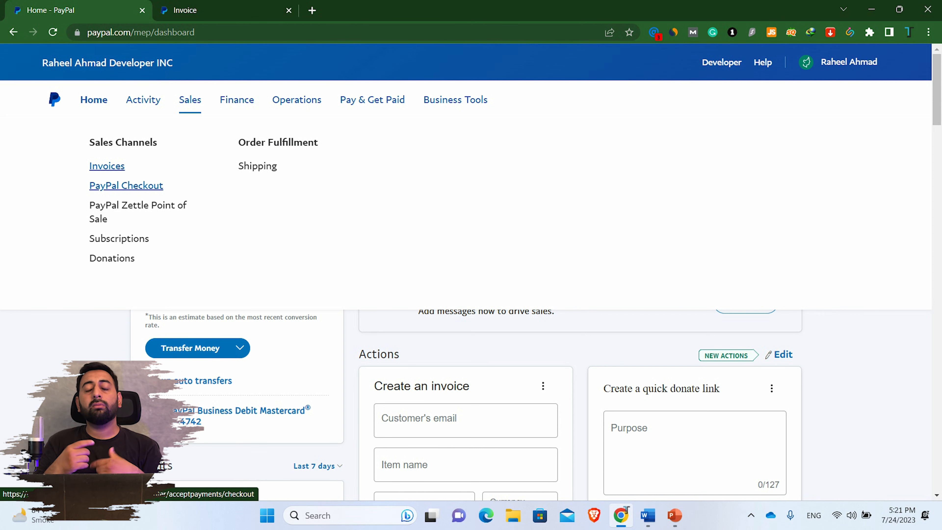
click(190, 100)
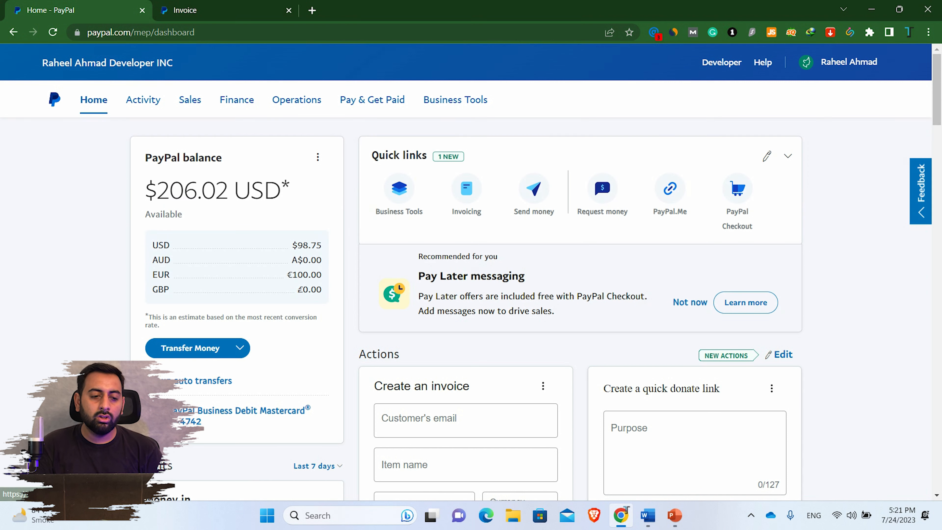
- Show the Finance menu with Money, Banks & Cards, Business Debit Mastercard and Working Capital
click(190, 99)
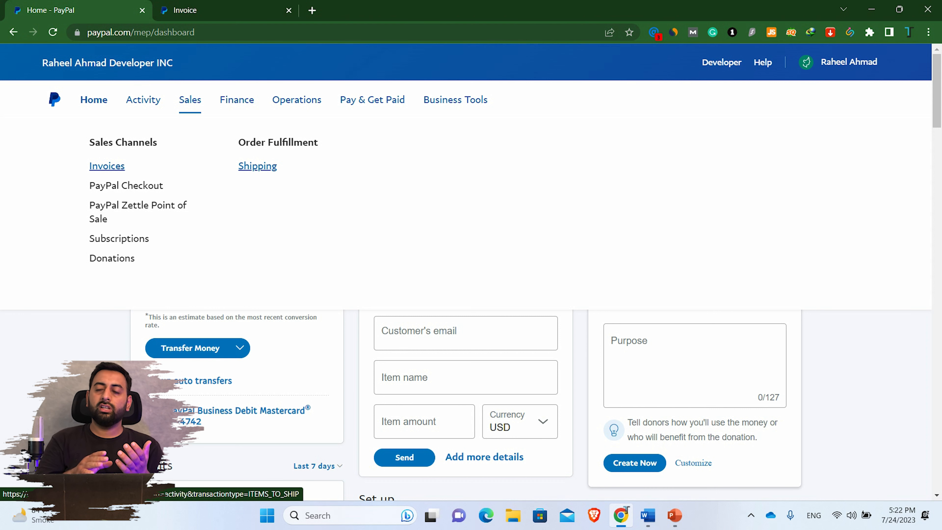
mouse_move(237, 100)
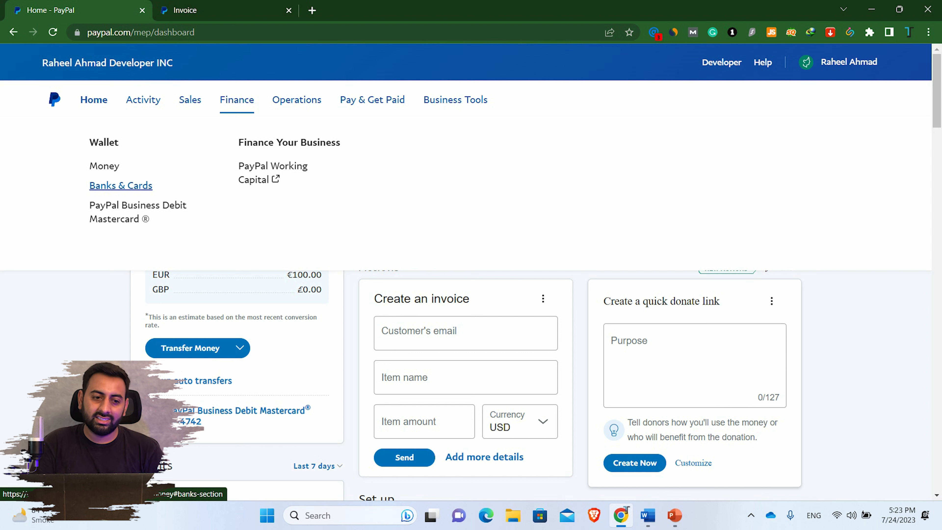
- Bring up the Banks & Cards link options, then dismiss them and the Finance menu
right_click(137, 187)
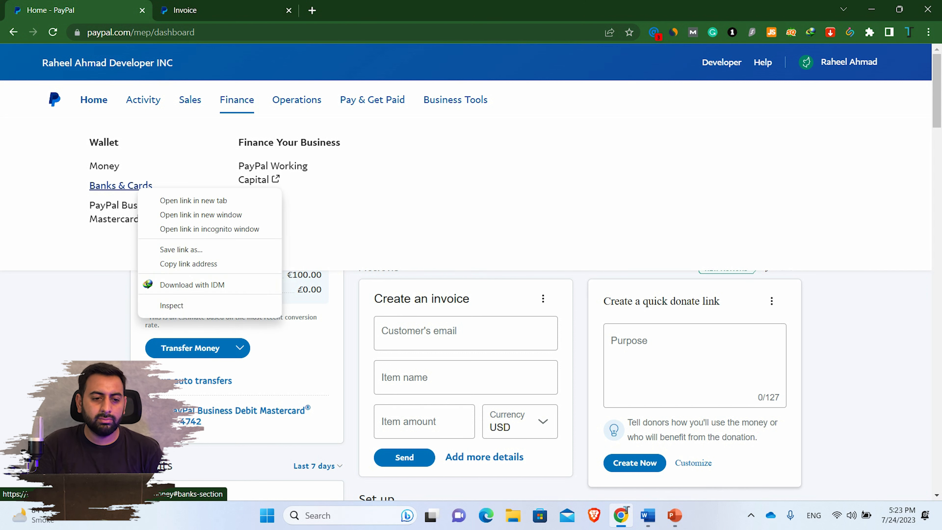
key(Escape)
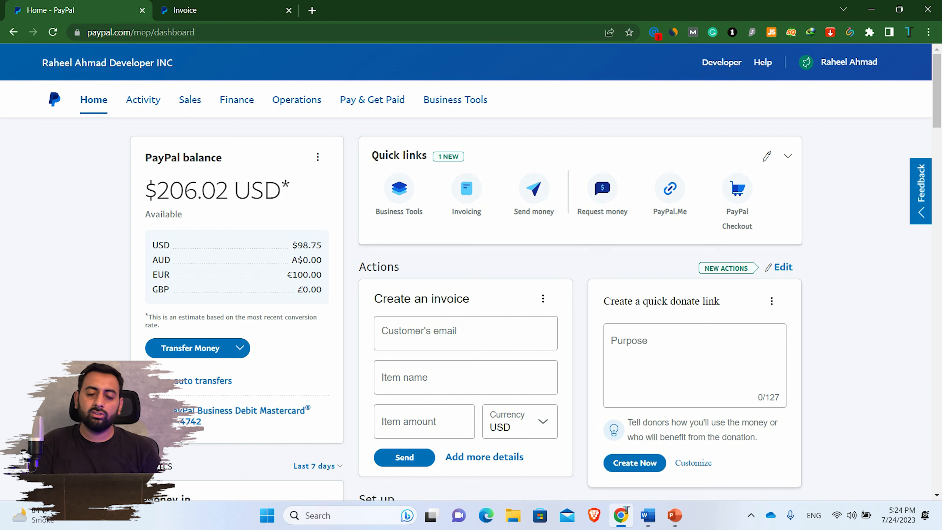
mouse_move(372, 100)
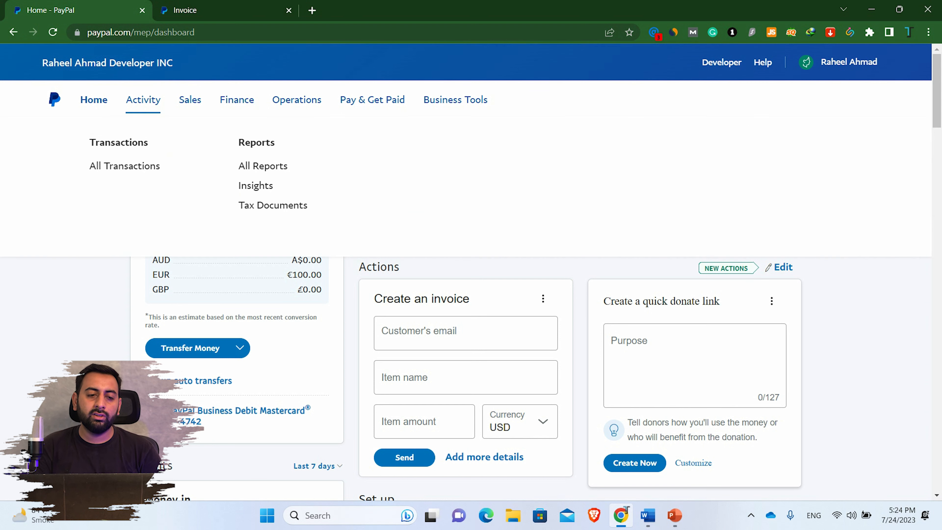
mouse_move(190, 100)
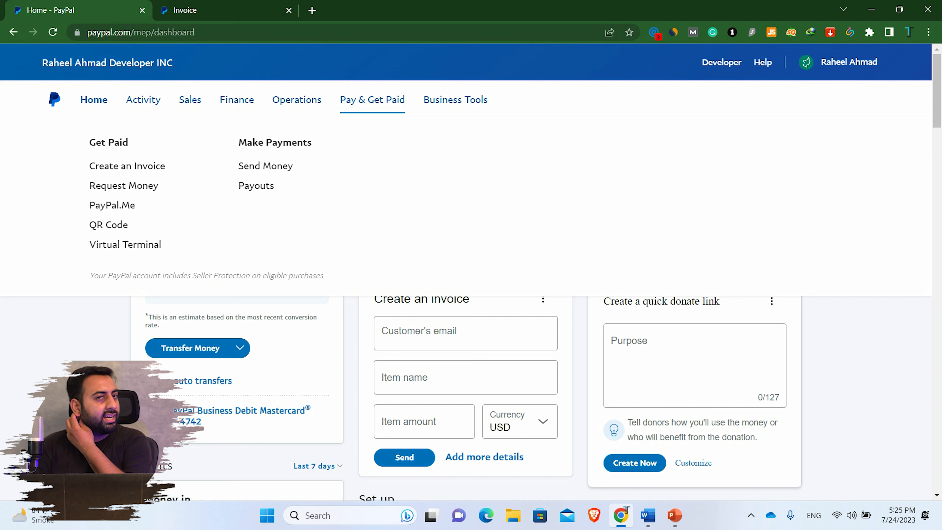
mouse_move(296, 99)
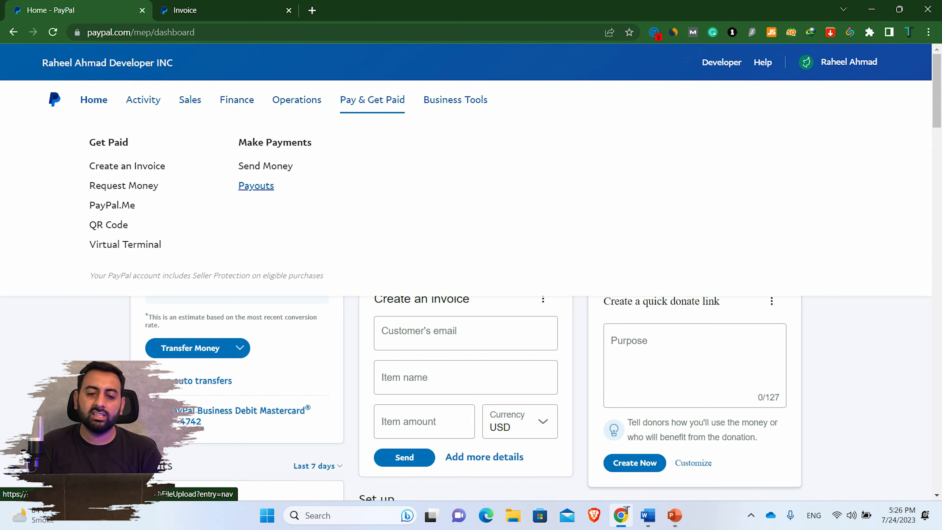
click(256, 185)
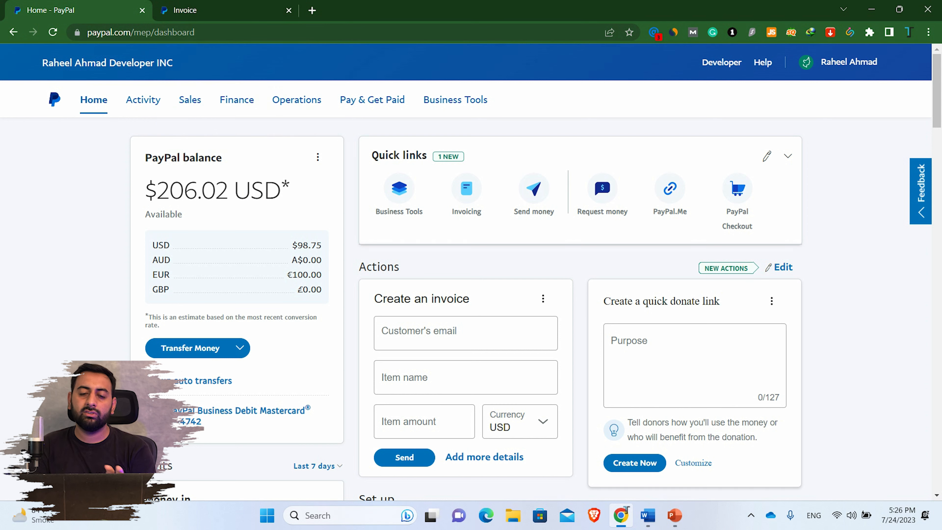
- On the Invoice tab, enter the customer's e-mail address as the Bill to recipient
click(218, 10)
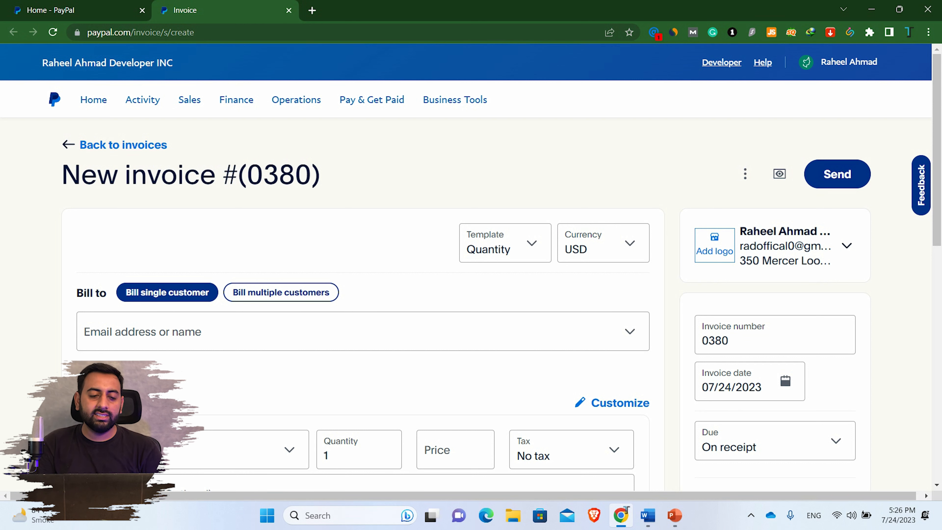
click(362, 331)
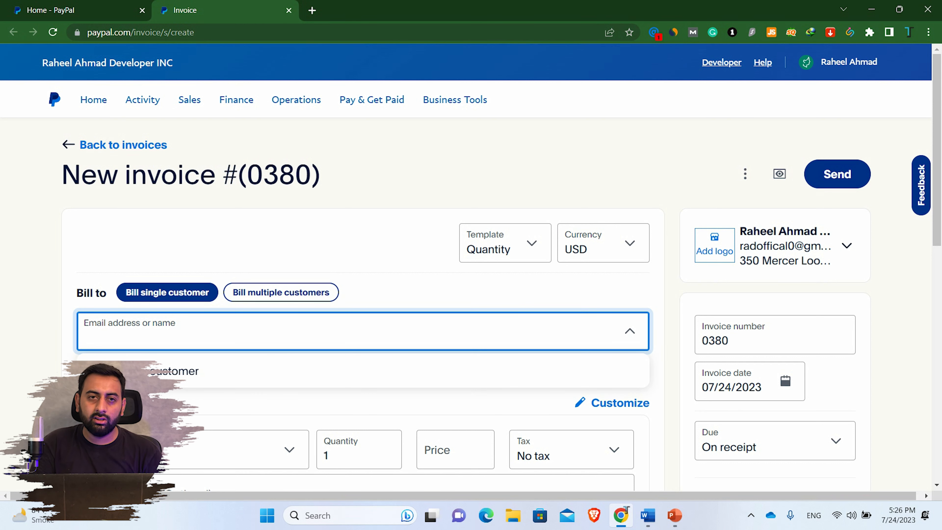
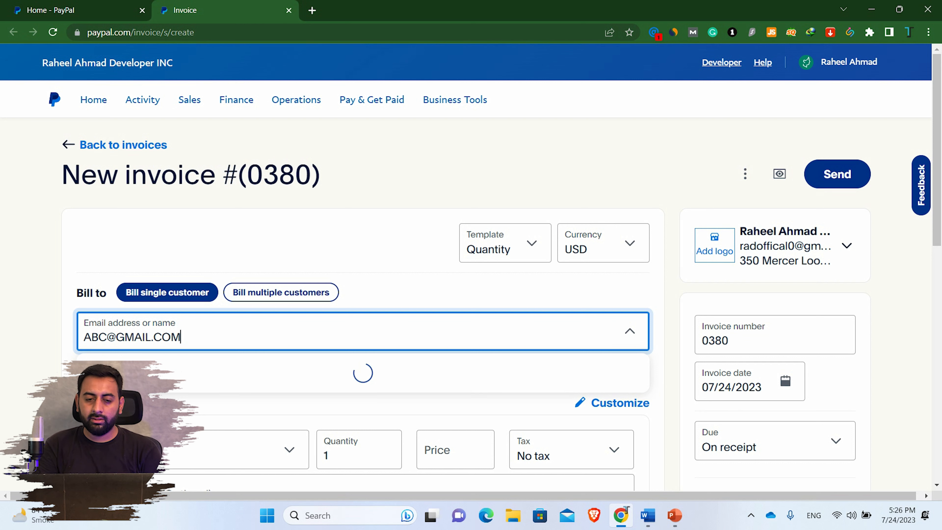
key(Return)
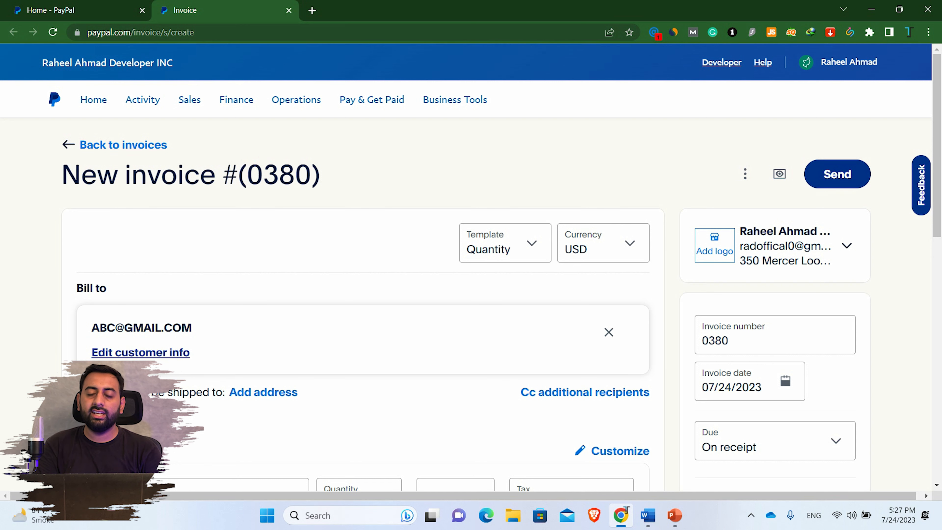
- Open Edit customer info for the invoice's Bill to recipient
click(141, 352)
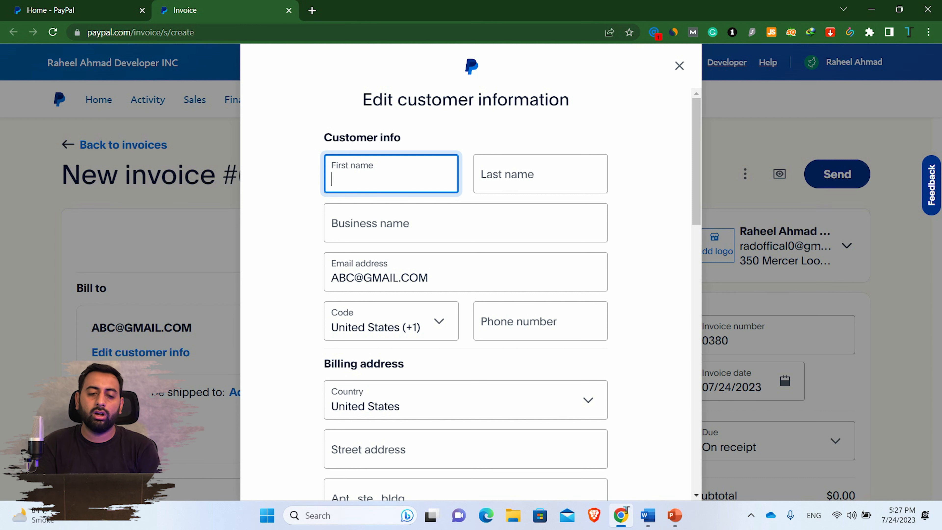
click(390, 174)
click(653, 208)
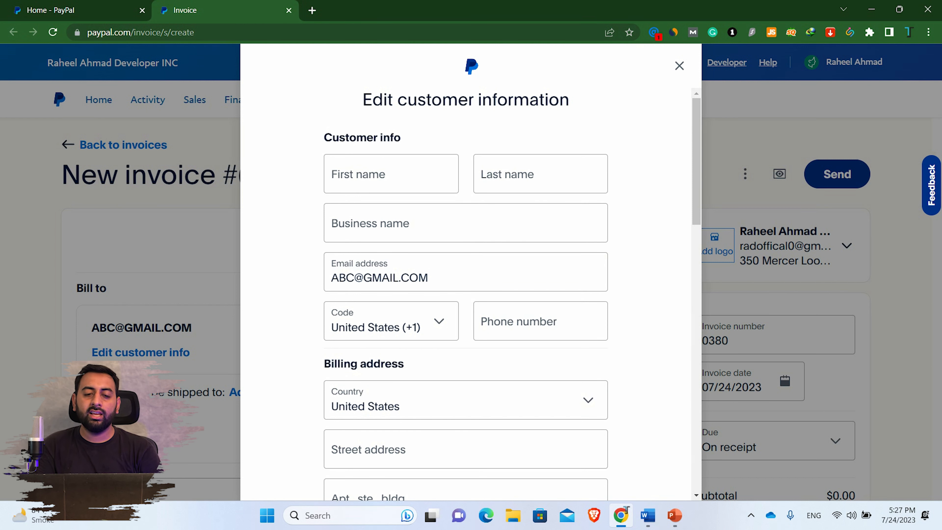
click(465, 223)
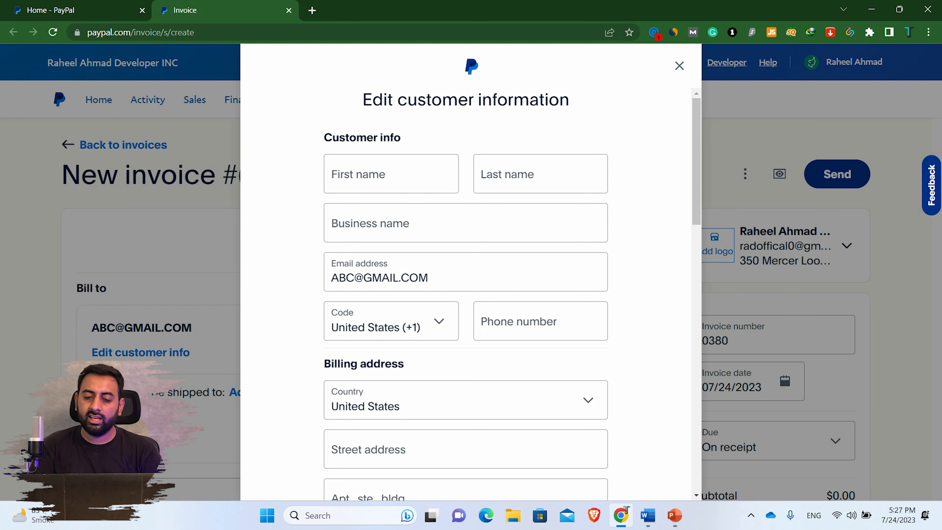
scroll(465, 293, down, 3)
- Choose France from the customer's Billing address Country dropdown
click(466, 225)
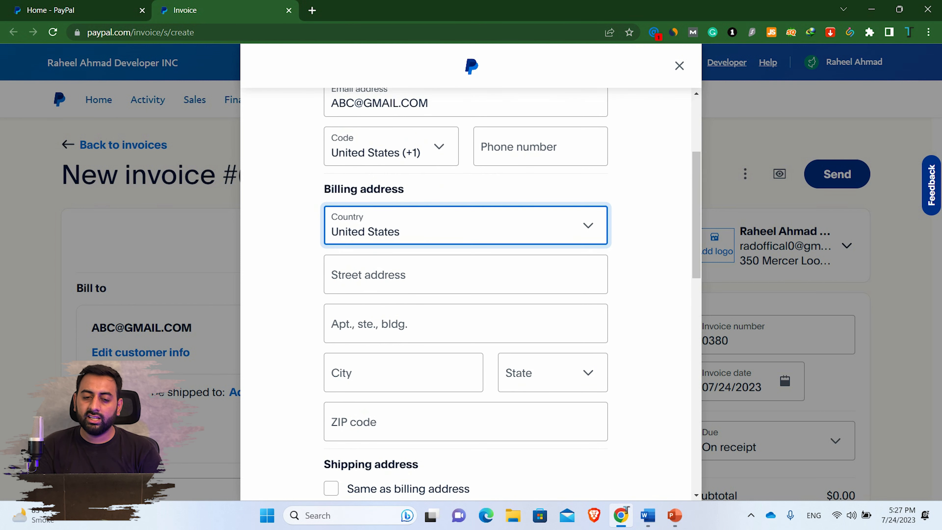
key(Down)
key(Down)
key(Down)
key(Down)
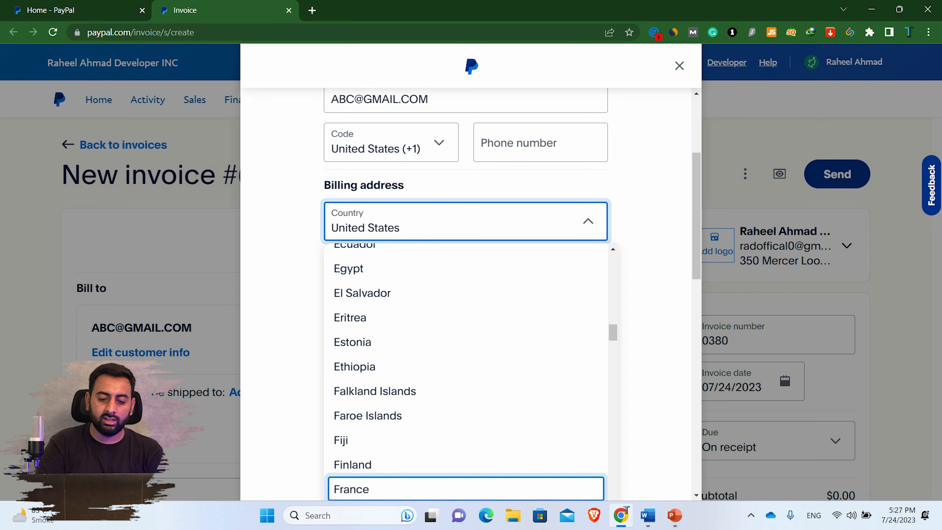
key(Return)
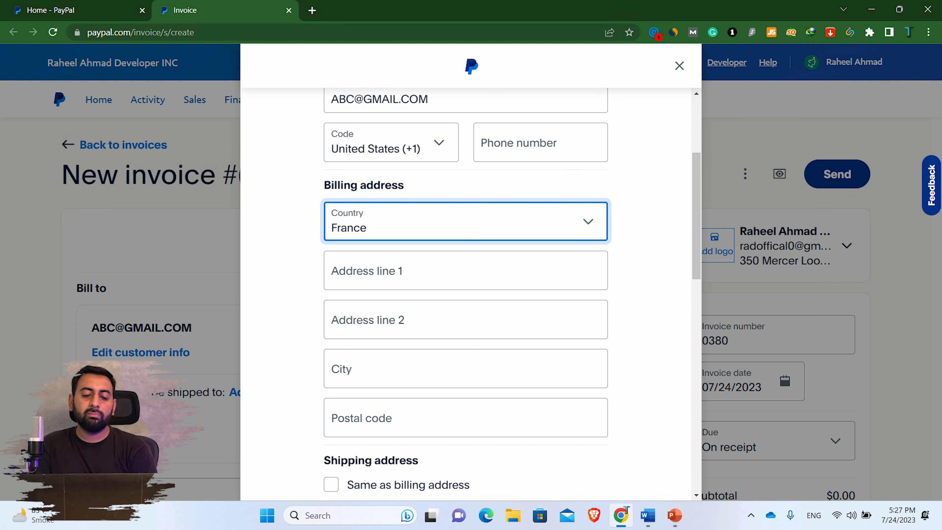
scroll(465, 293, down, 2)
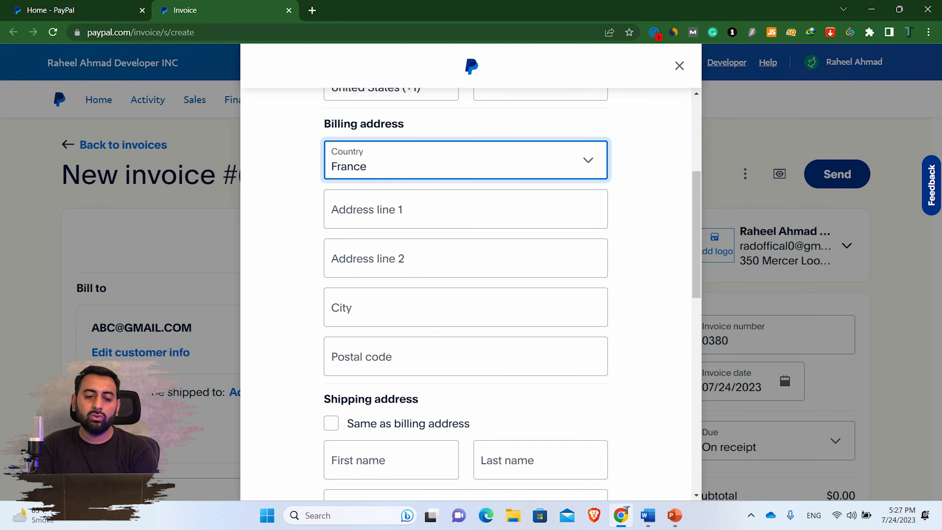
scroll(466, 293, up, 2)
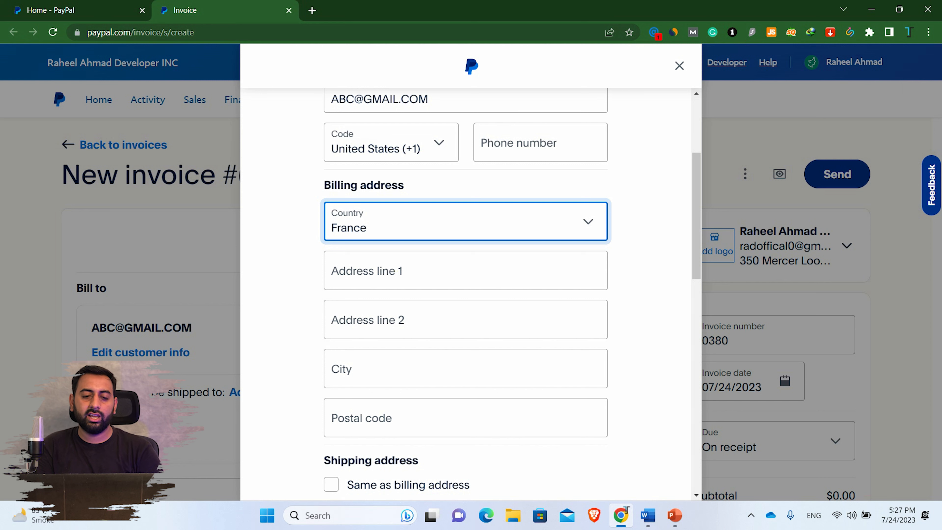
- Fill in the customer's billing address lines, city and postal code, then close the form
click(371, 271)
text(HABCHAG)
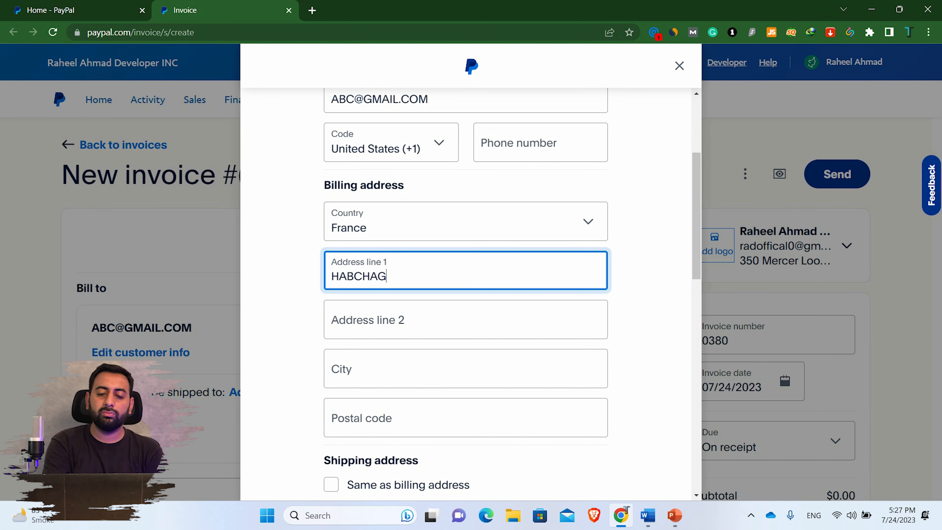
key(Tab)
text(AVVASV)
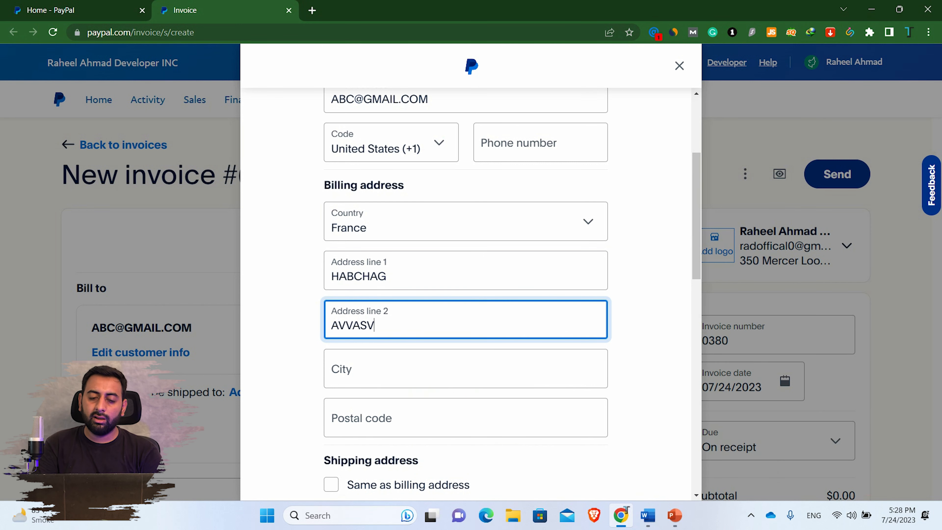
key(Tab)
text(FAADDAV)
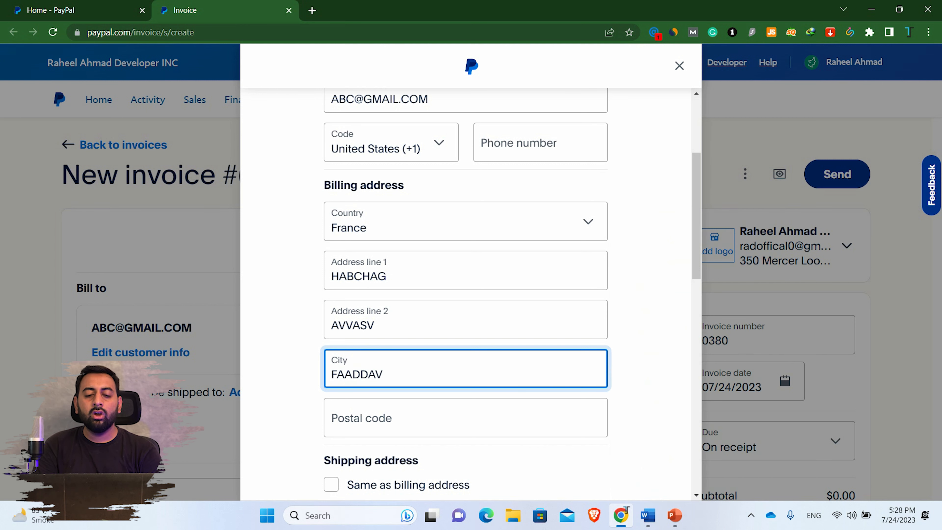
key(Tab)
text(38000)
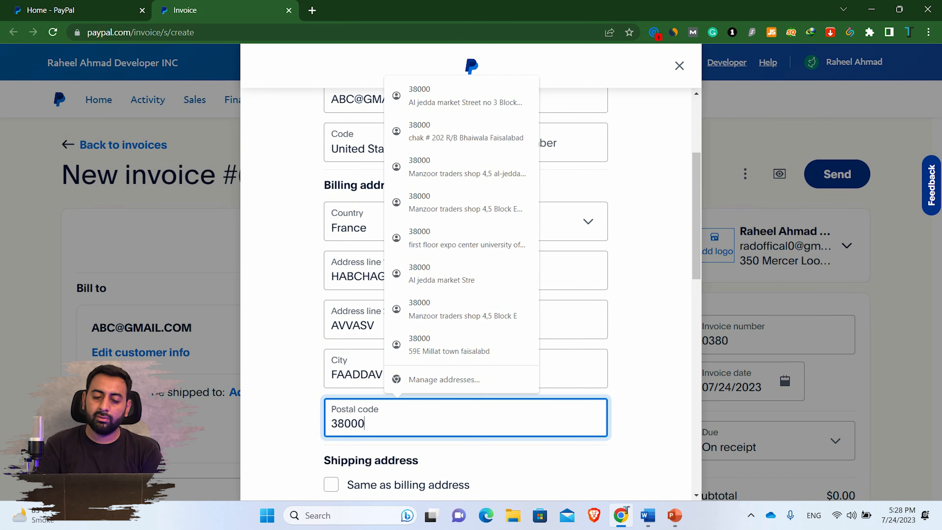
scroll(465, 289, down, 2)
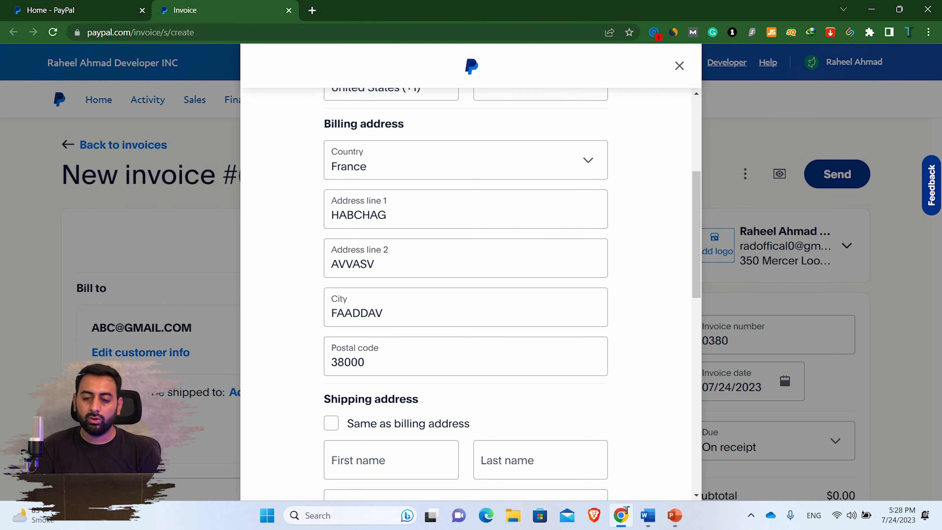
key(Escape)
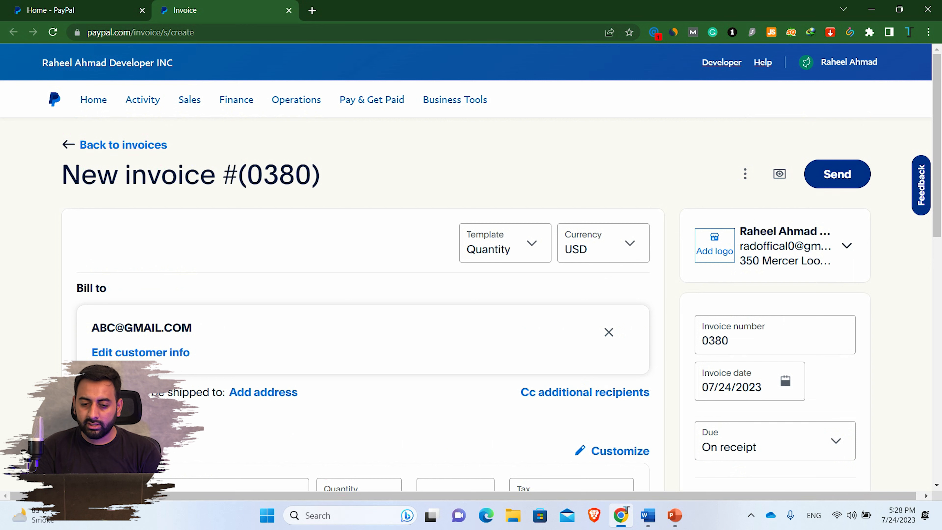
- Set the customer's shipping address to 'Same as billing address' and save the details
click(175, 352)
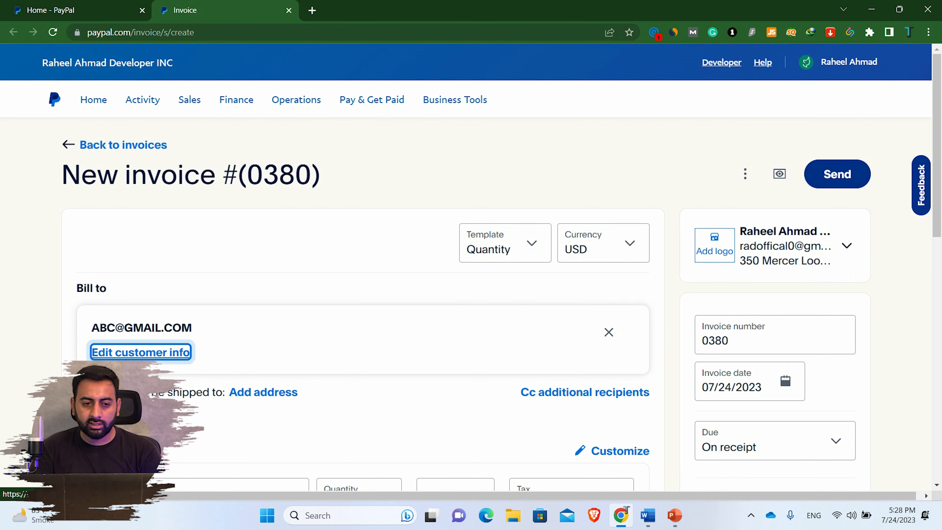
scroll(465, 297, down, 10)
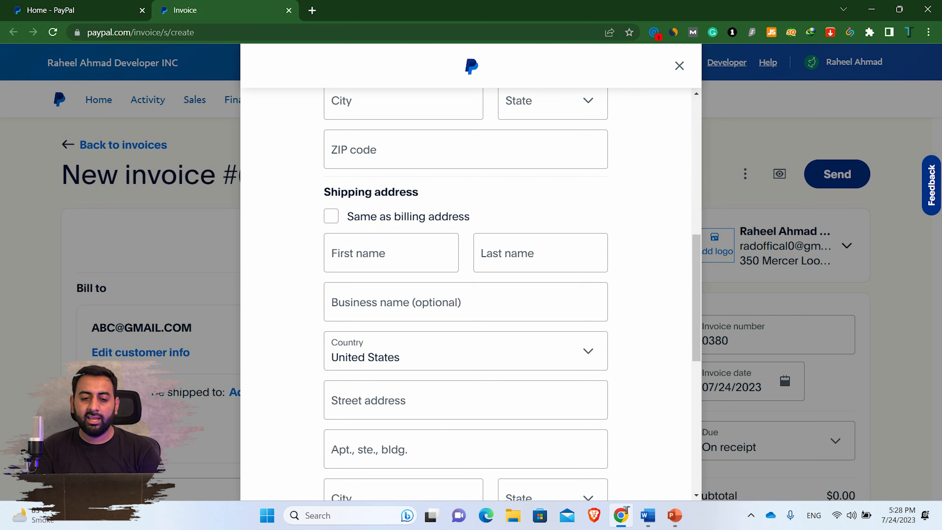
click(331, 216)
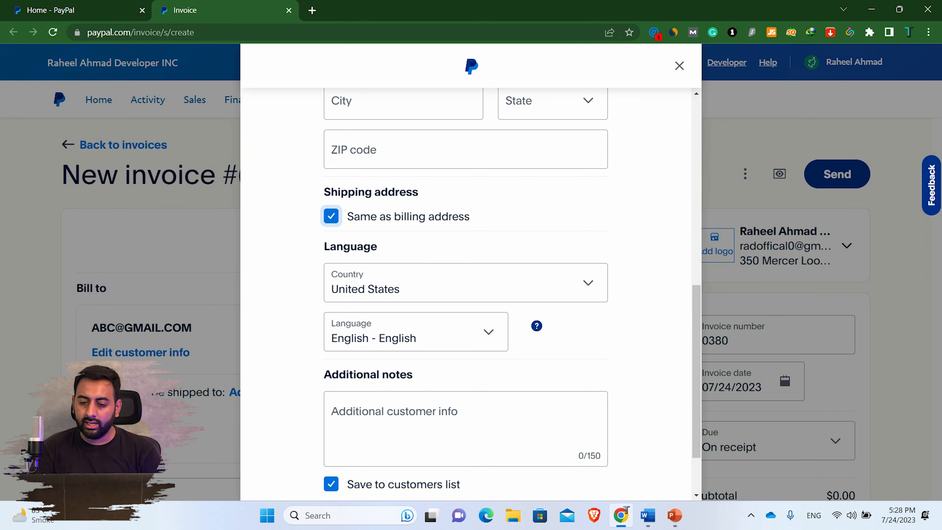
scroll(465, 293, down, 2)
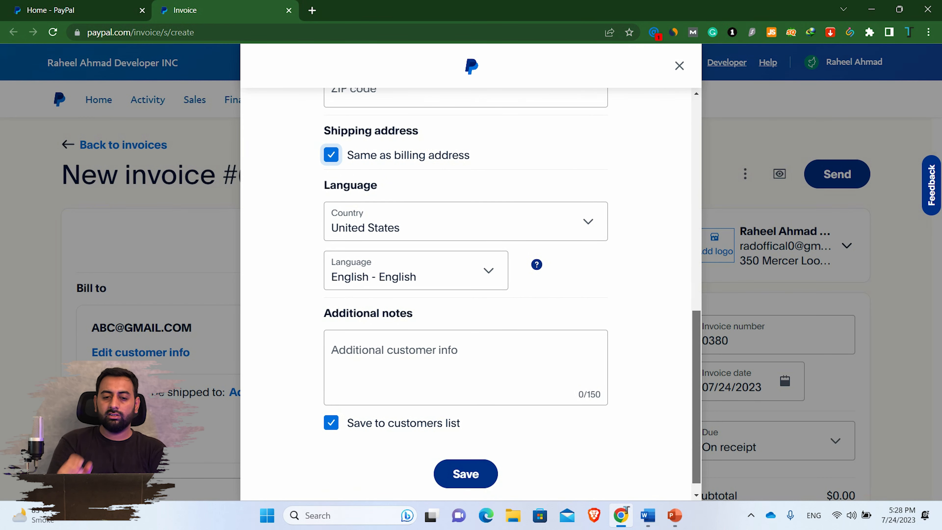
click(465, 367)
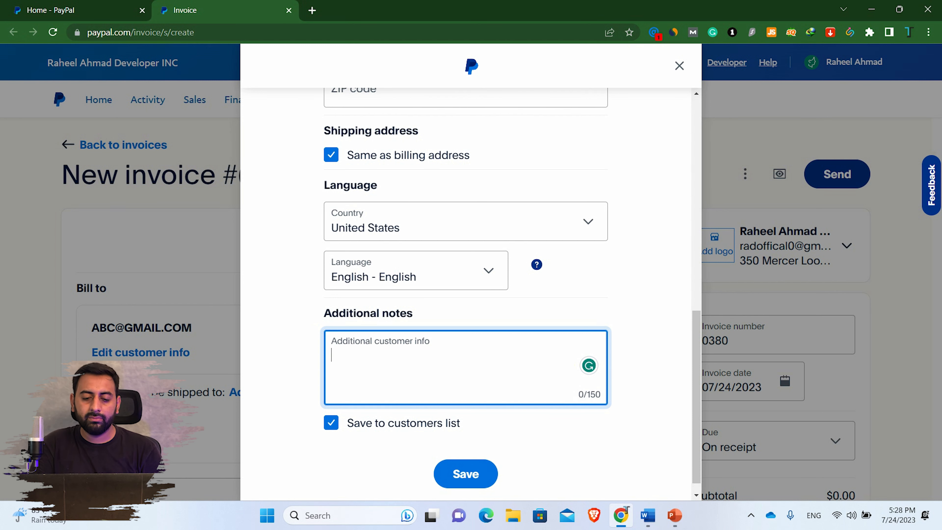
click(466, 474)
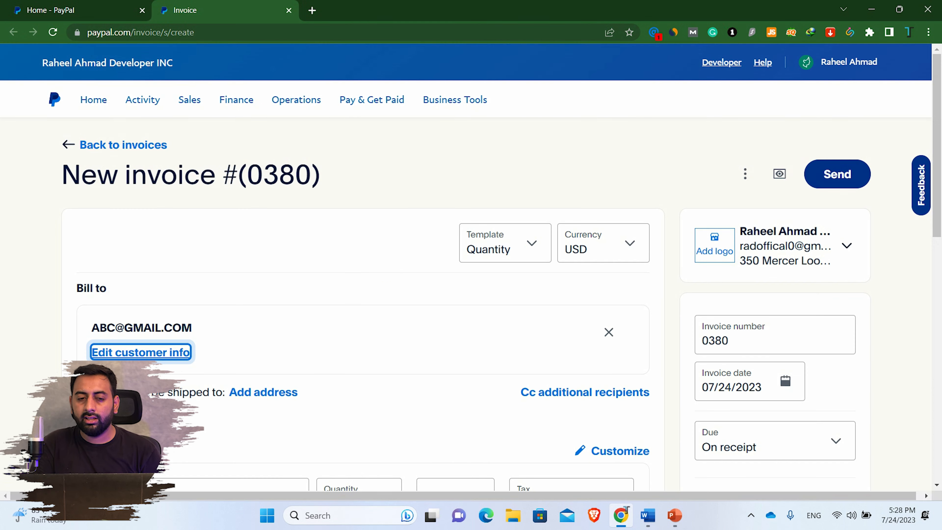
- Pick the saved guest posting item, quantity 1 at $60, as the first invoice line
scroll(362, 304, down, 3)
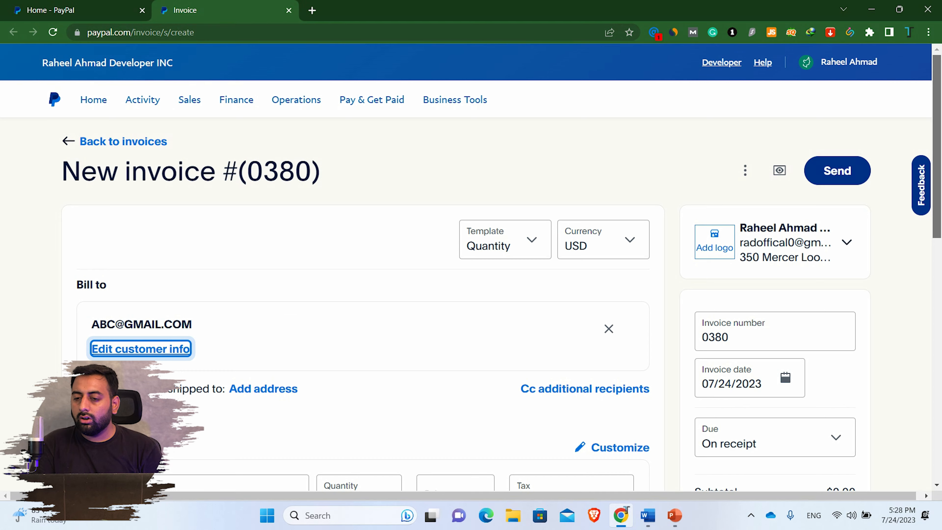
click(186, 333)
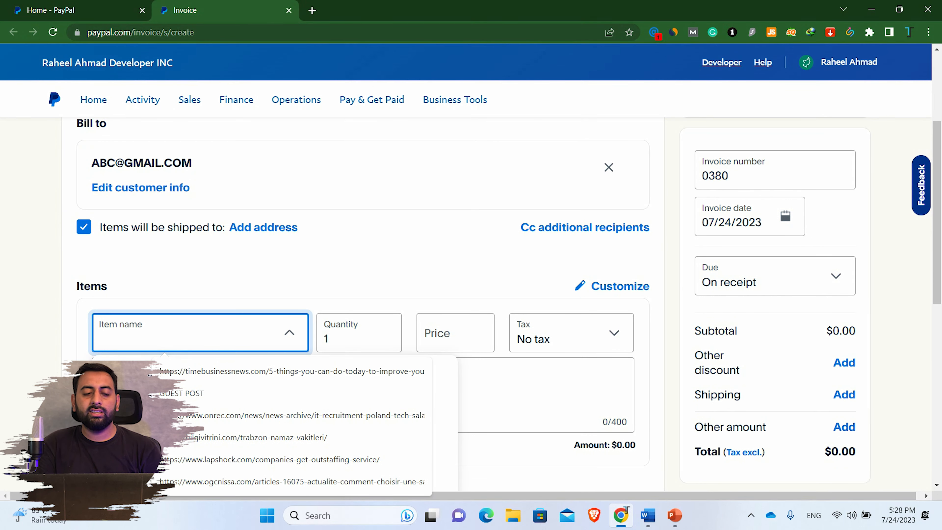
click(175, 393)
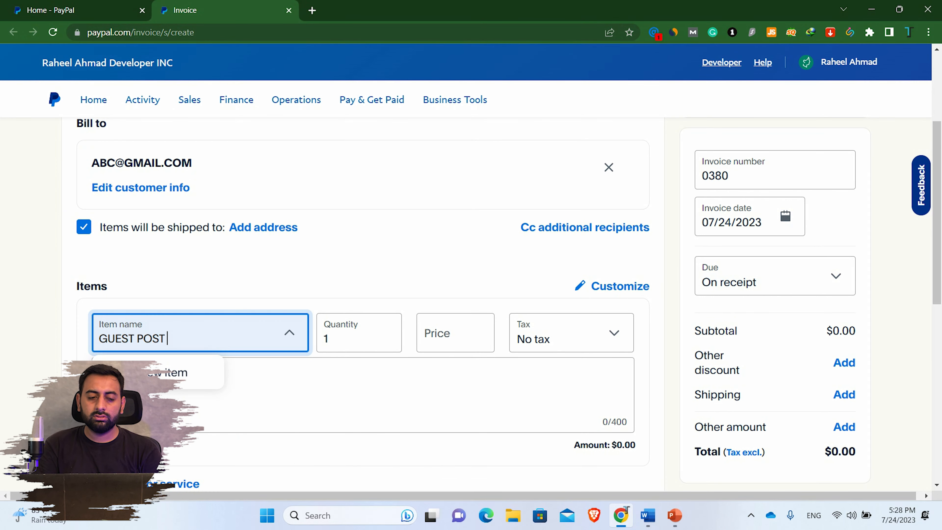
click(148, 404)
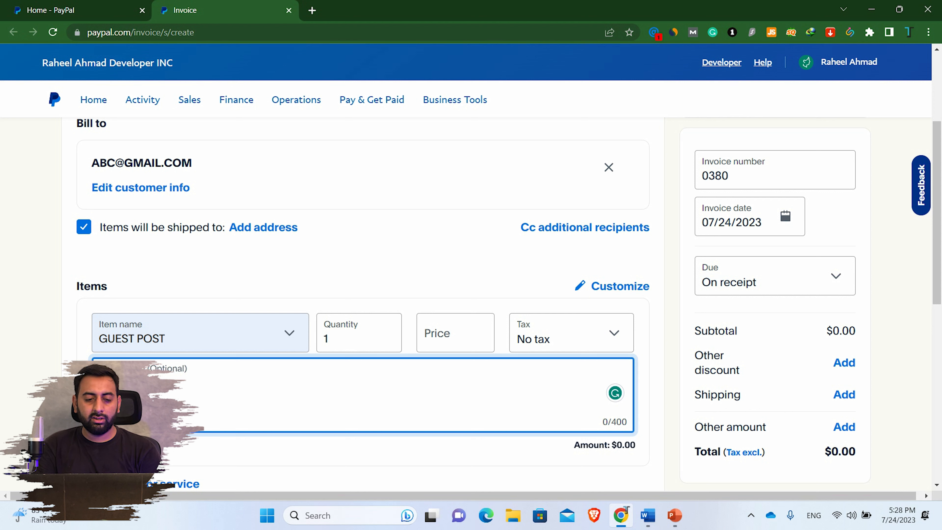
key(shift+Tab)
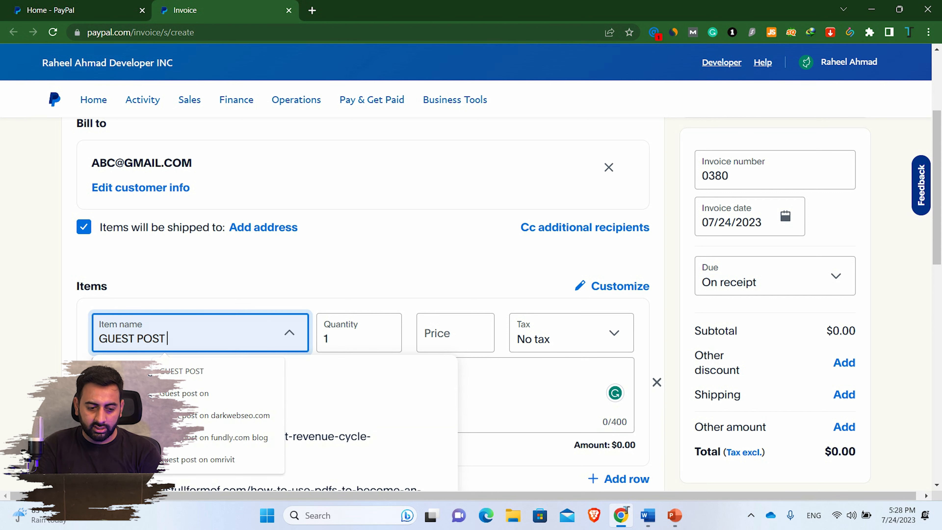
click(141, 404)
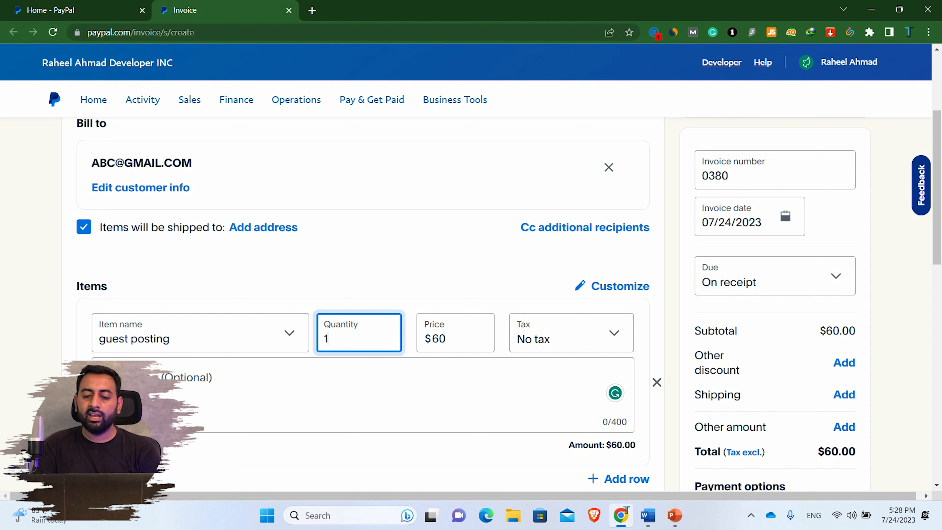
click(446, 337)
- Apply the 5% PayPal fee tax to the item, then set it back to No tax
click(571, 332)
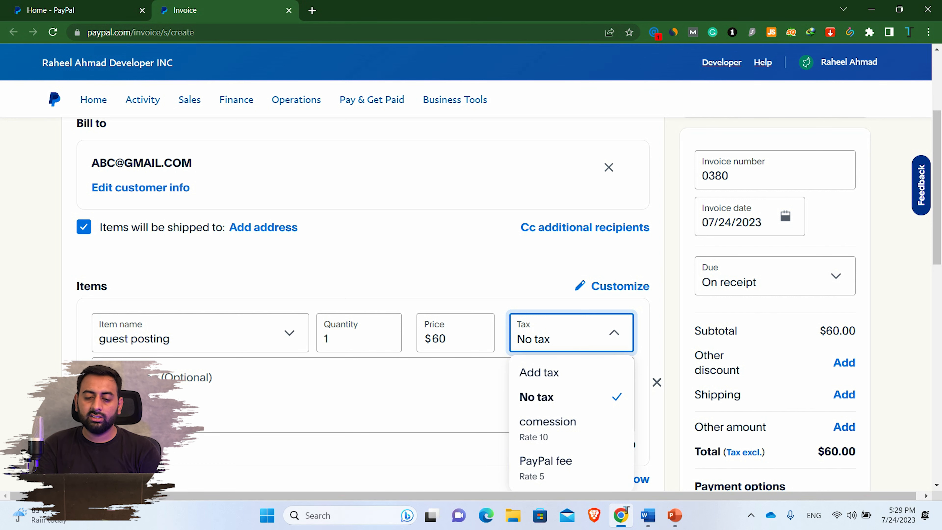
click(546, 466)
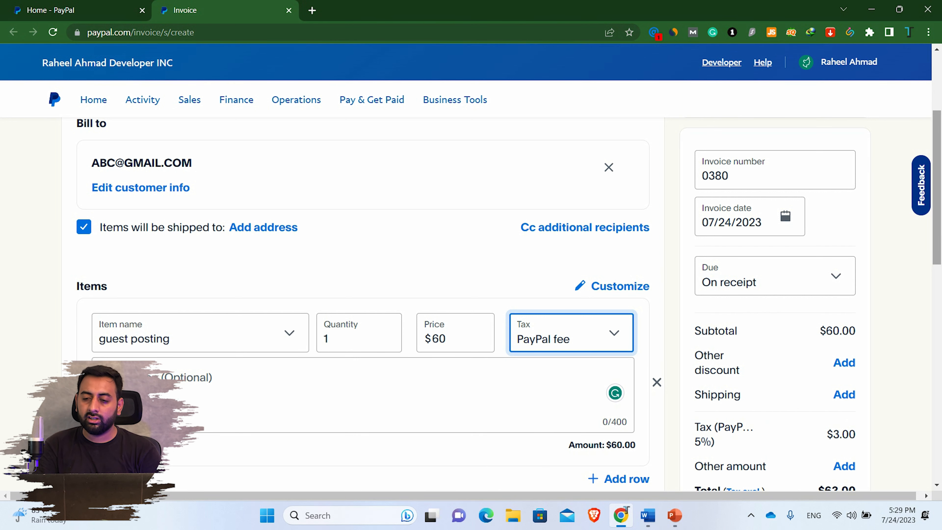
scroll(471, 304, down, 2)
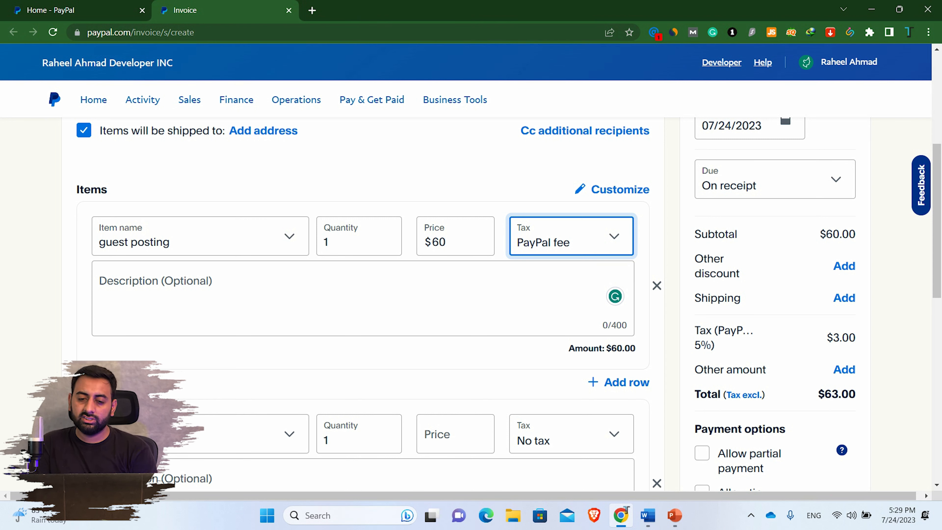
click(572, 237)
click(556, 301)
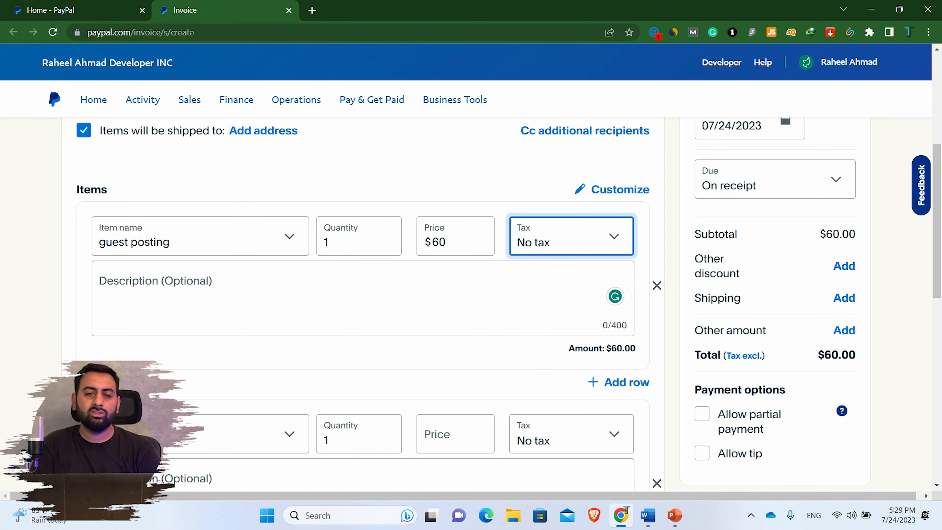
click(362, 298)
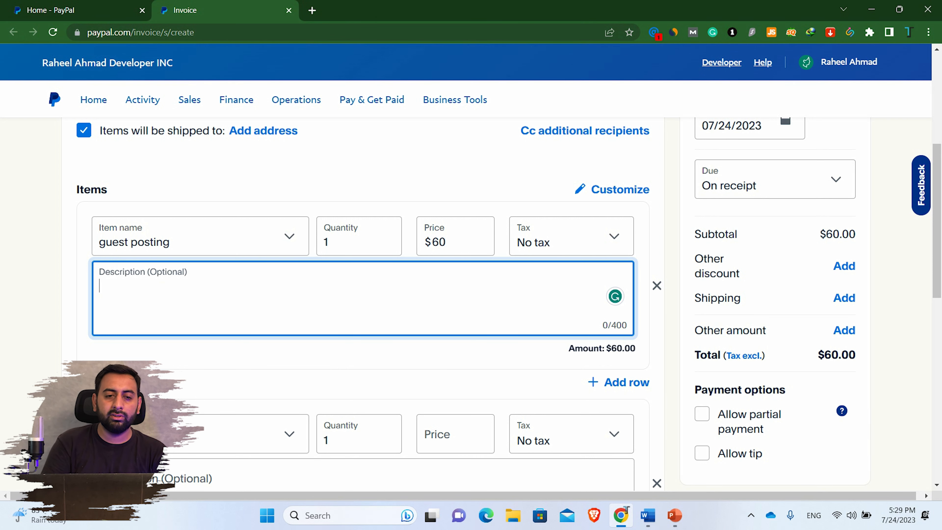
key(ctrl+t)
- Open Time Business News' 'Self-Care Ideas to Upgrade Your Morning Routine' article and select its URL
text(T)
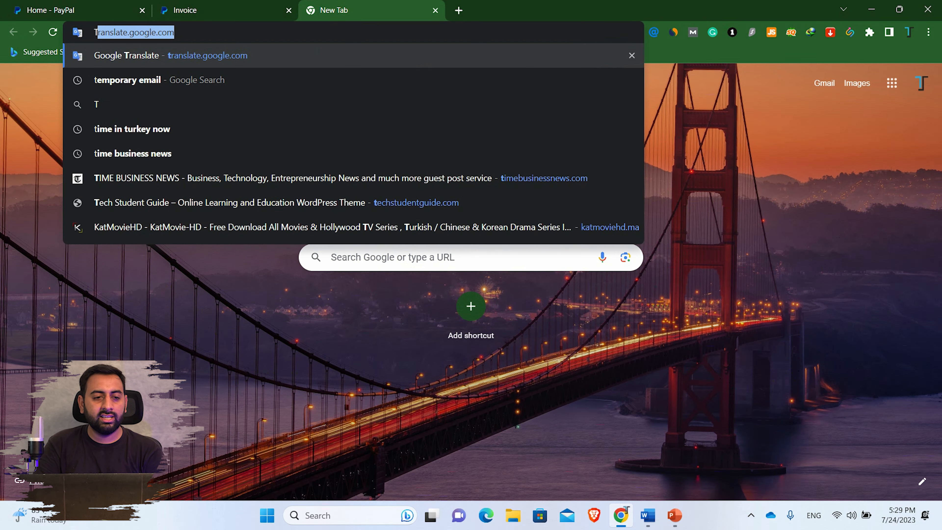
key(Down)
key(Down)
key(Down)
key(Down)
key(Down)
key(Return)
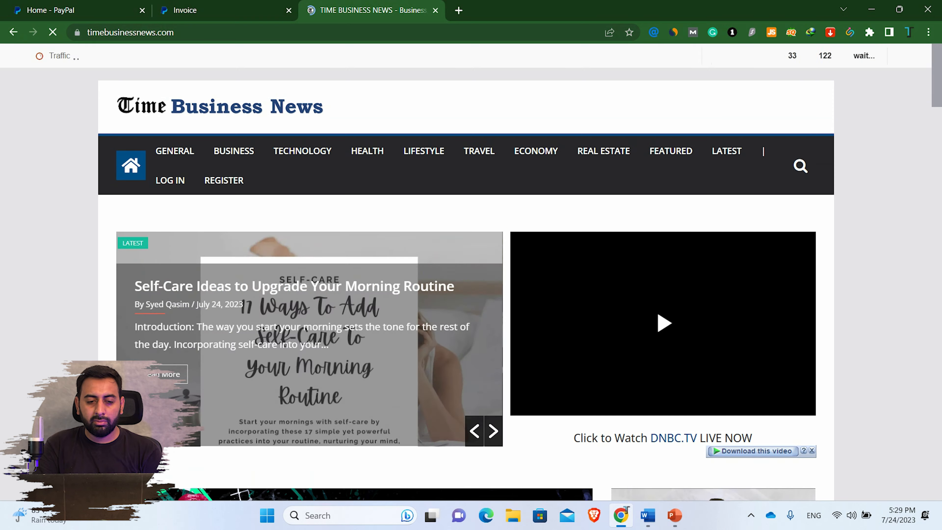
click(294, 286)
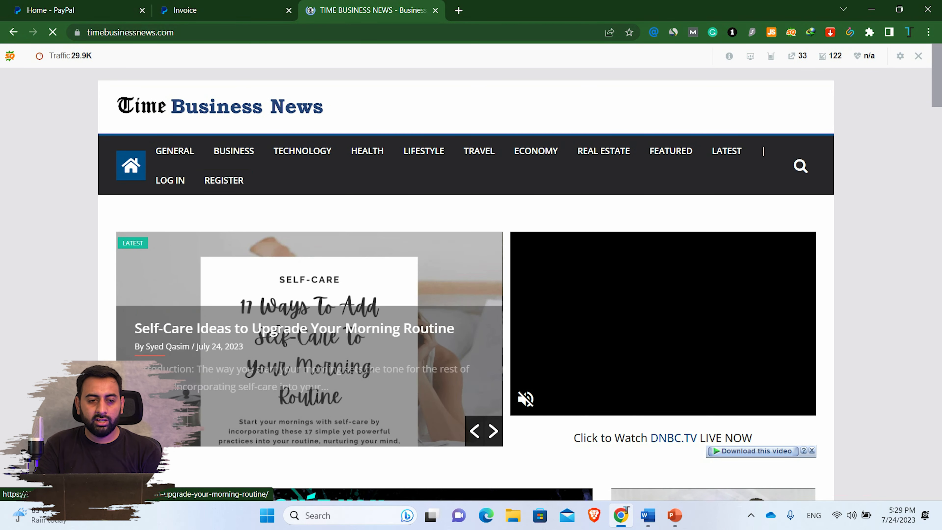
click(356, 32)
key(ctrl+c)
- Paste the self-care article URL as the first item's description and append 'FOR DOFOLLOW AND PERMANENT POST' to its name
key(ctrl+shift+Tab)
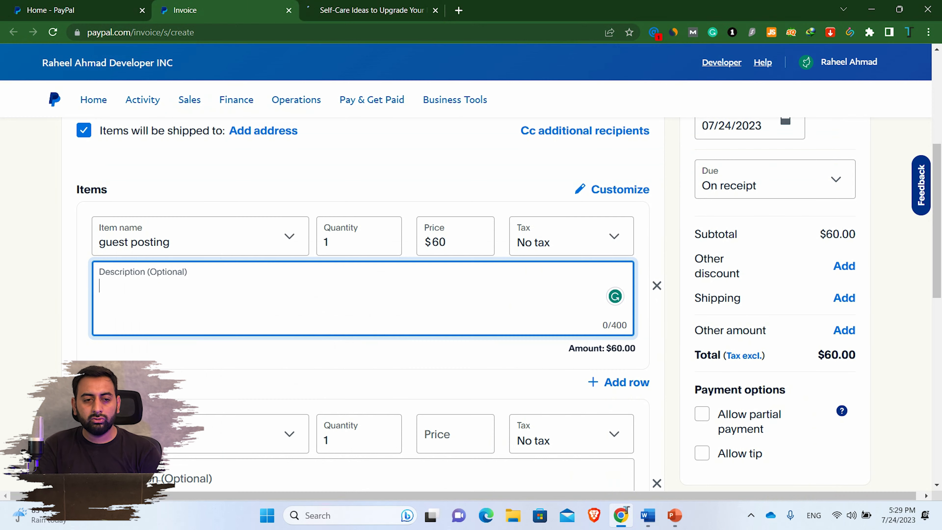
key(ctrl+v)
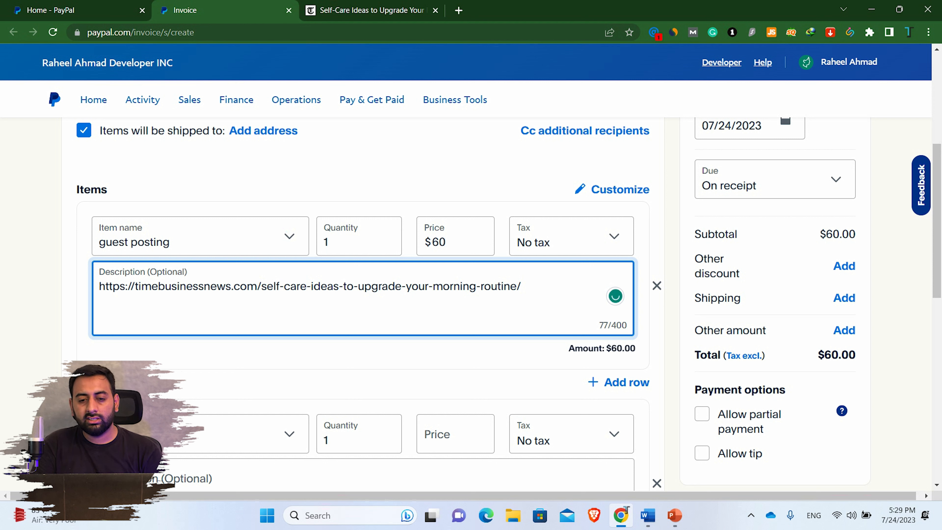
click(148, 242)
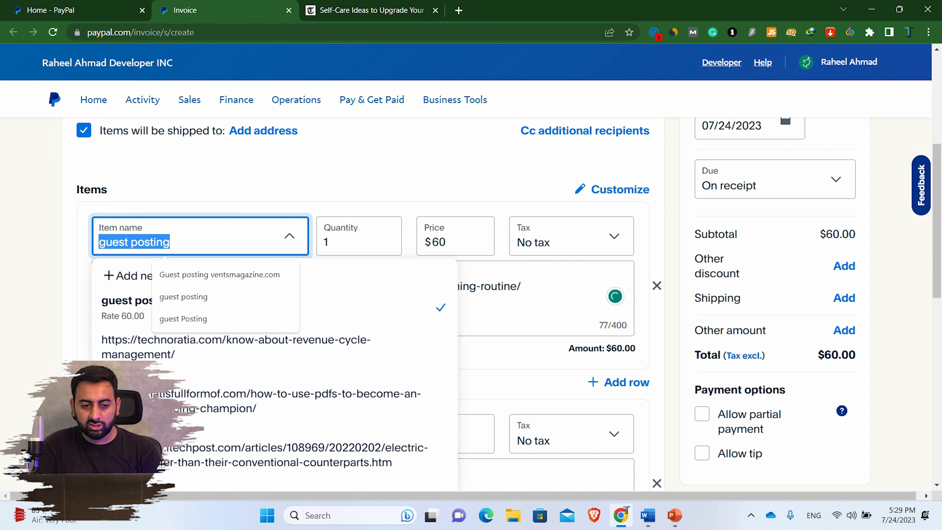
key(End)
text(F)
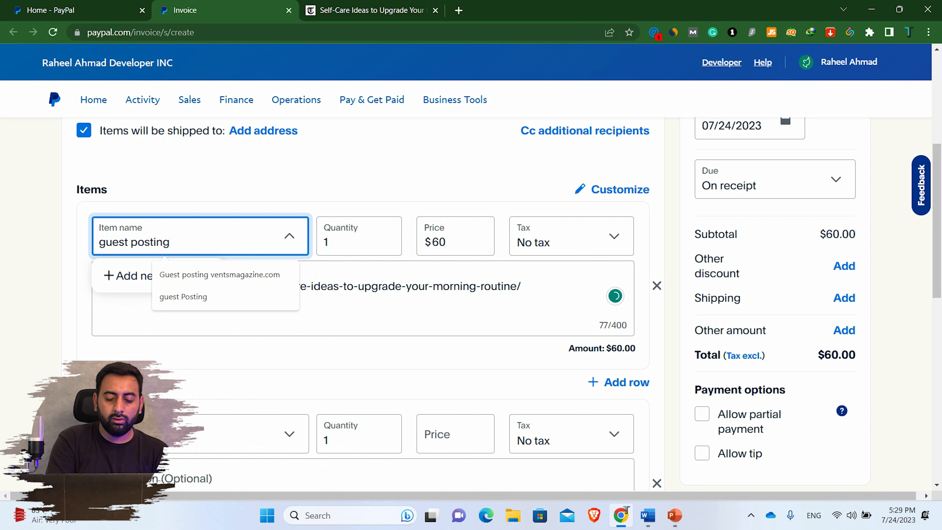
text(OR DOF)
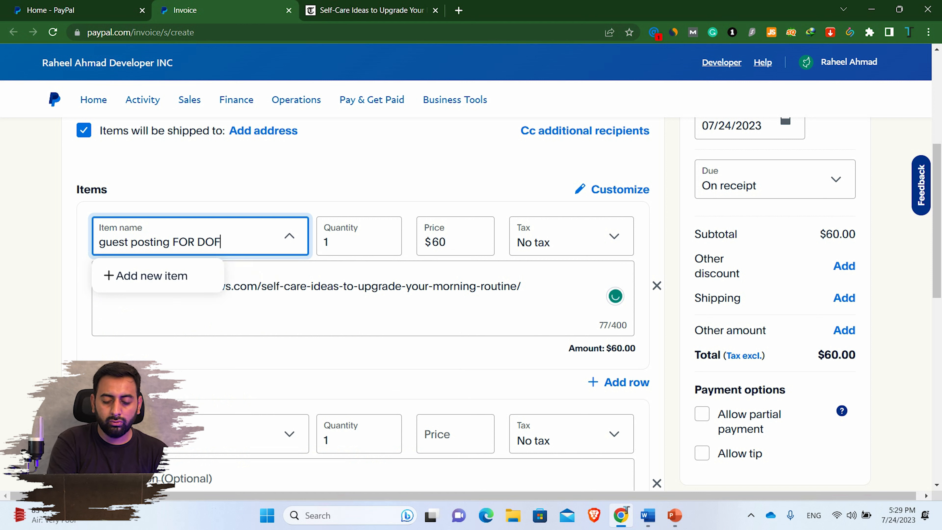
text(OLLOW AND)
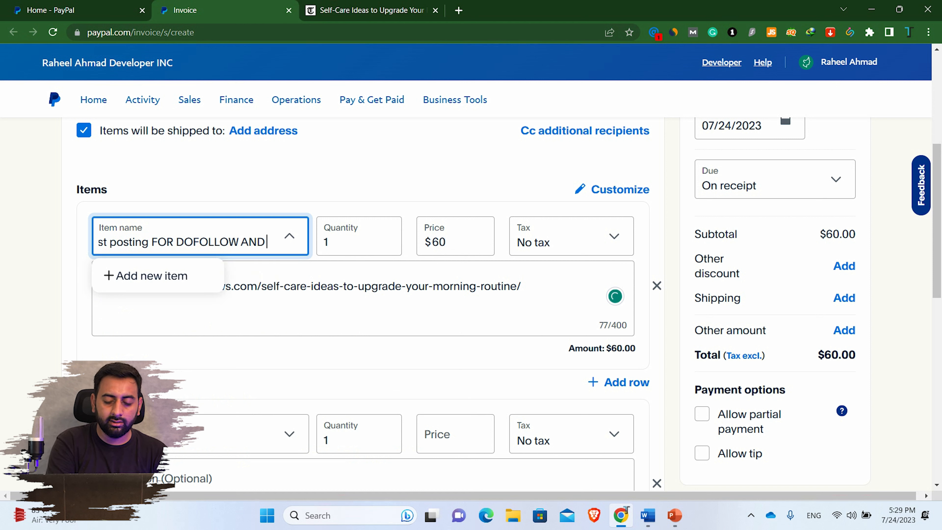
text( PERMANENT)
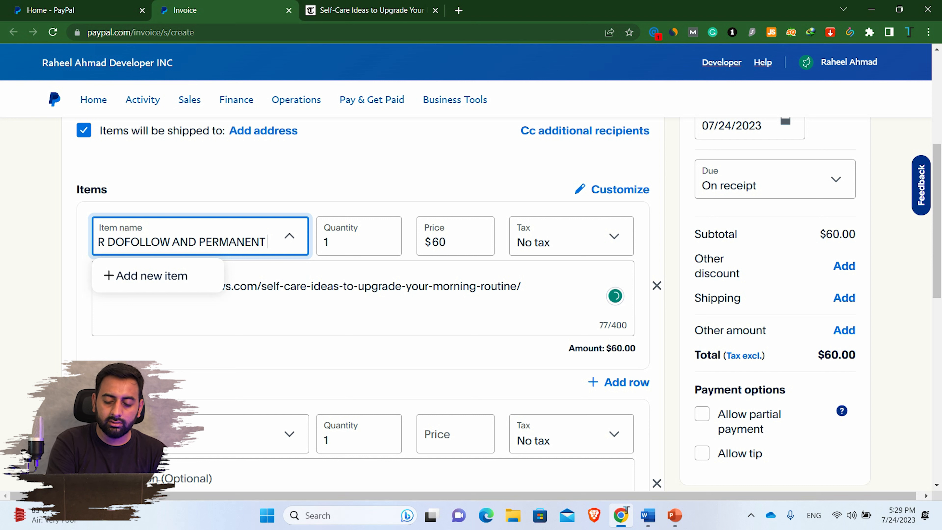
text( POST)
key(Return)
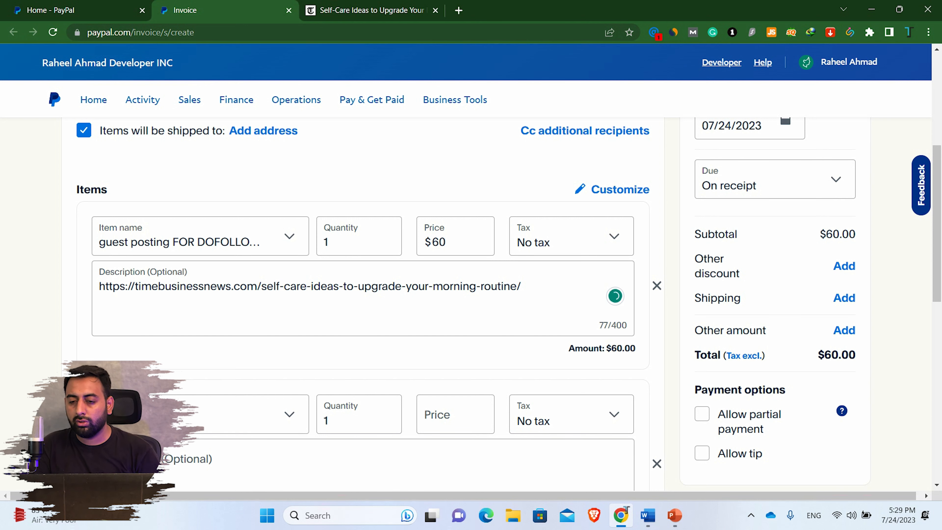
drag(936, 223, 937, 245)
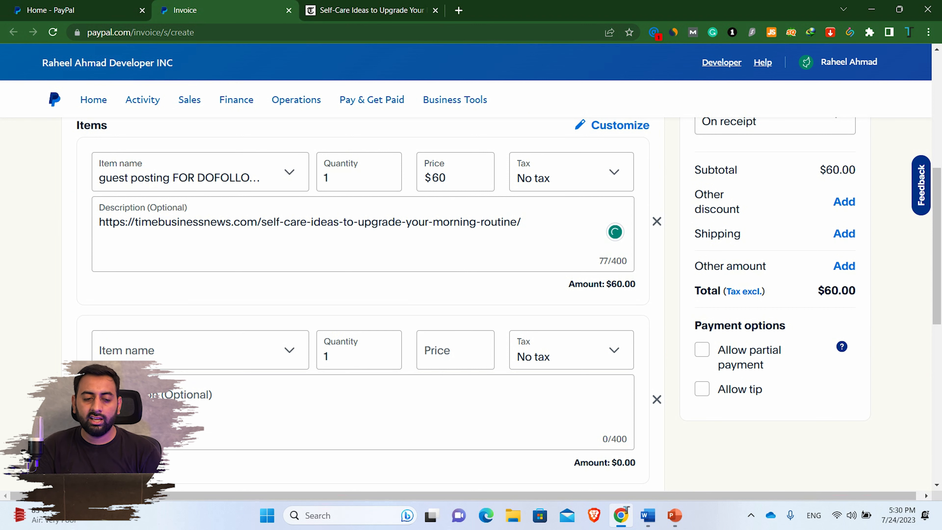
- Fill the second invoice row with the saved technoratia.com item at $80
click(175, 350)
click(148, 459)
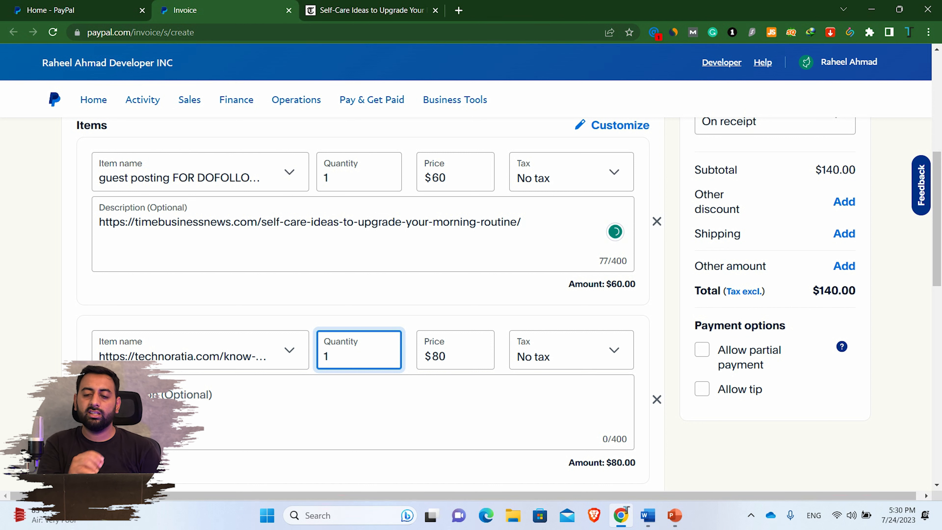
- Enable partial payment on the invoice with a $40 minimum due
click(702, 350)
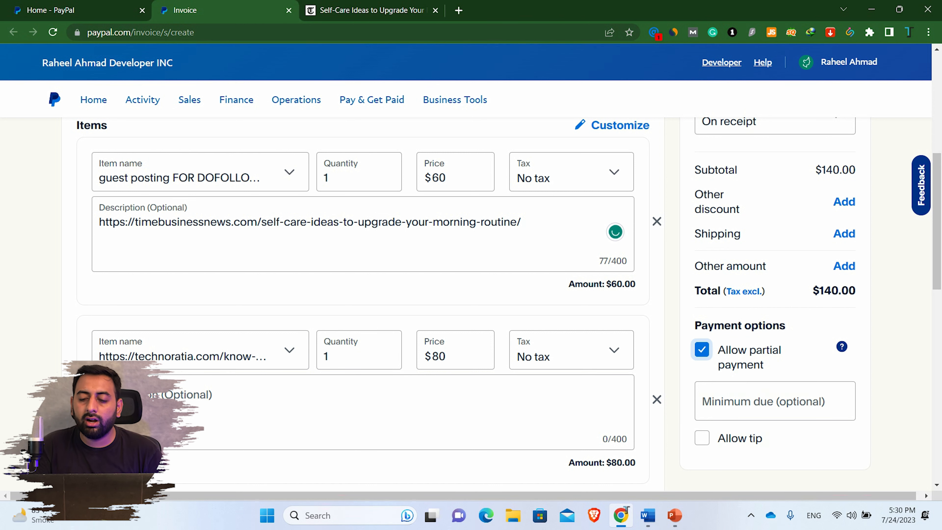
click(705, 401)
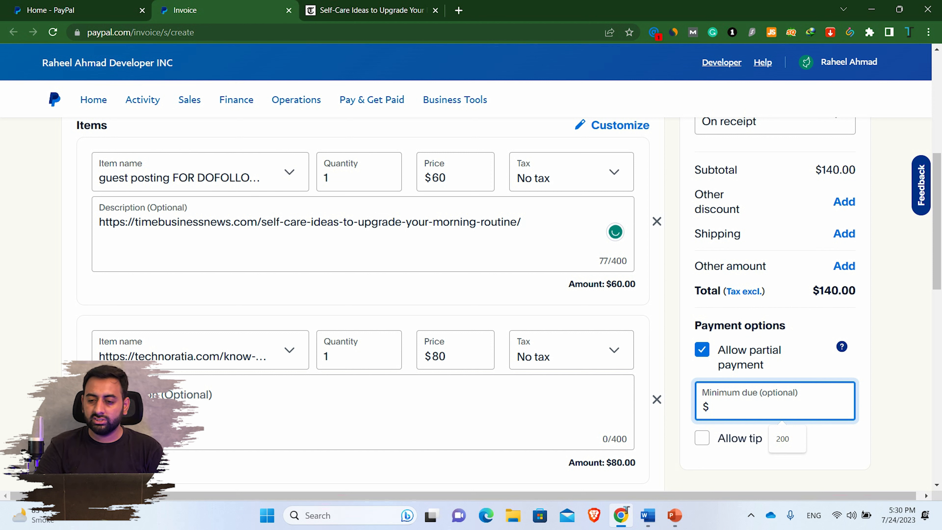
text(40)
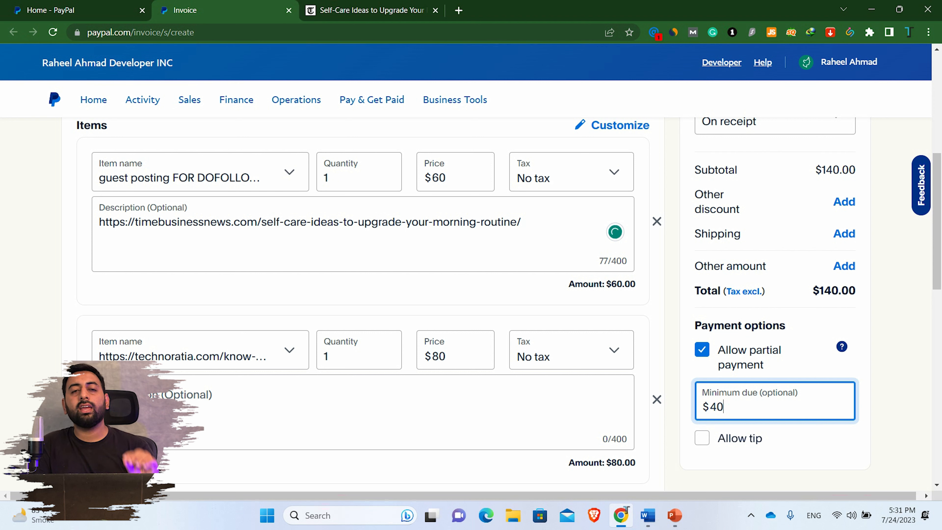
key(Tab)
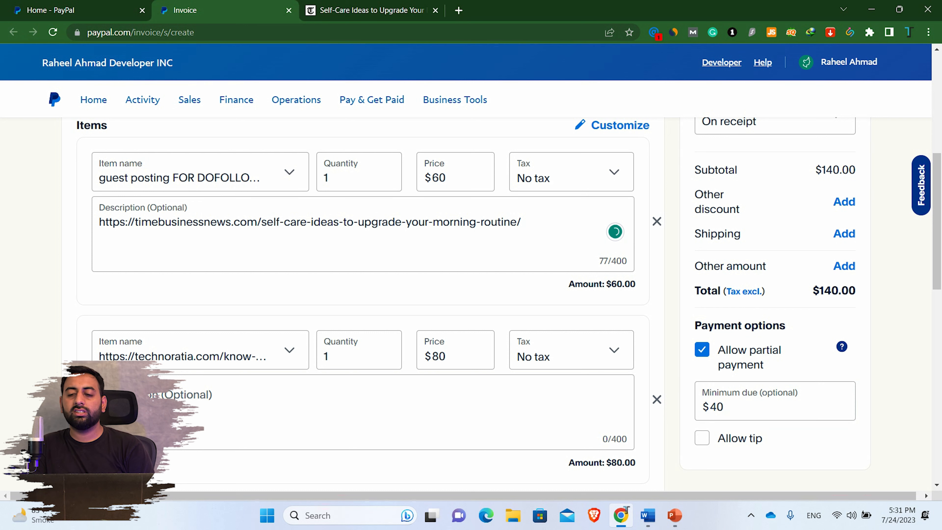
scroll(471, 305, down, 3)
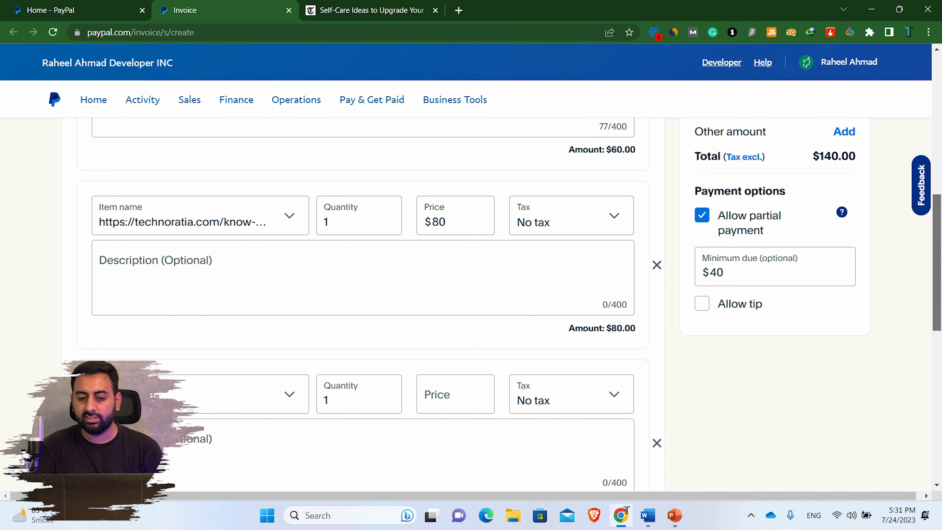
scroll(363, 304, down, 2)
click(163, 316)
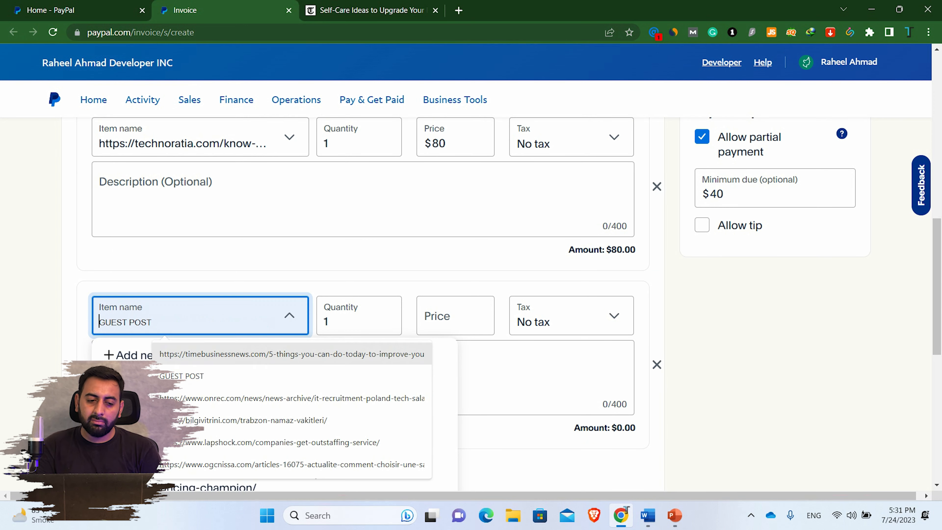
key(Escape)
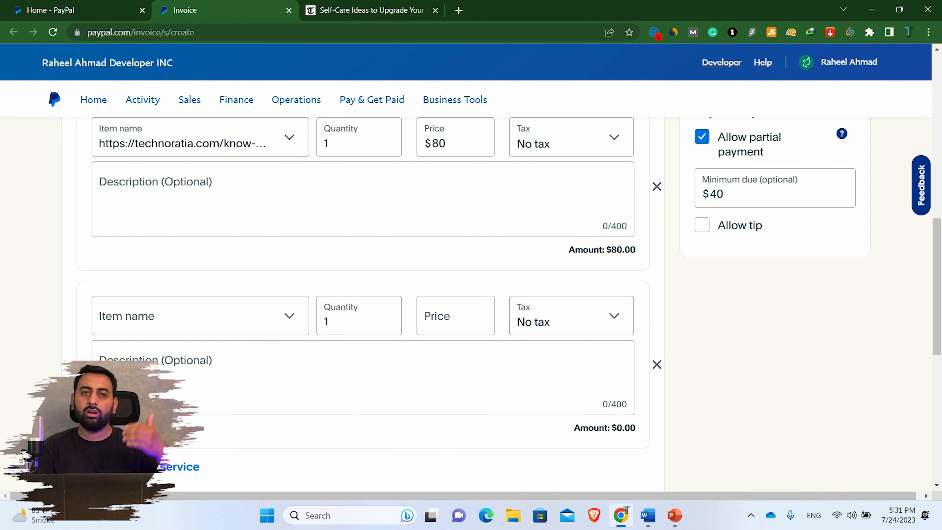
scroll(364, 304, down, 5)
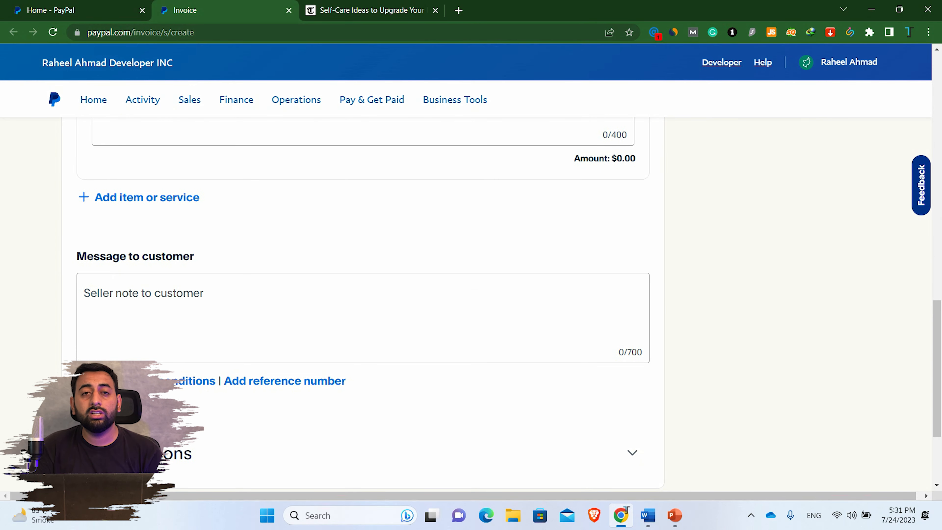
click(84, 296)
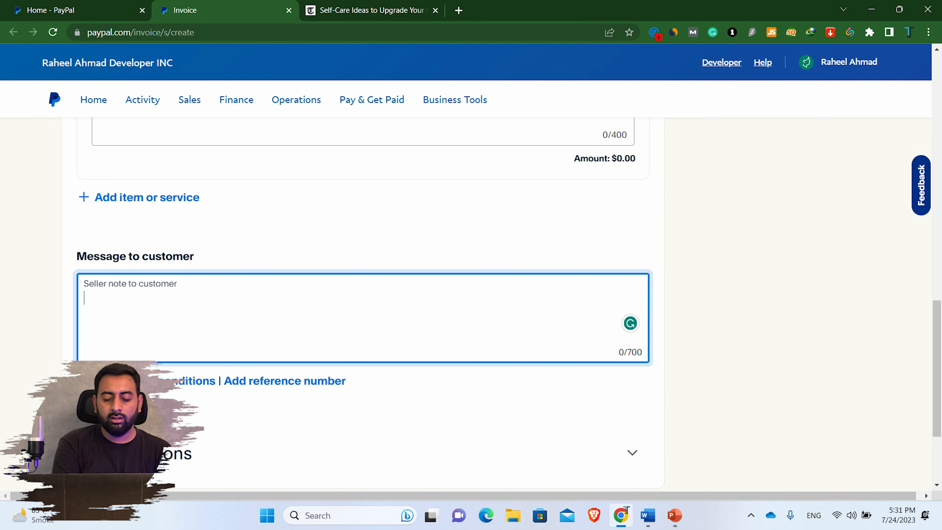
text(NO F)
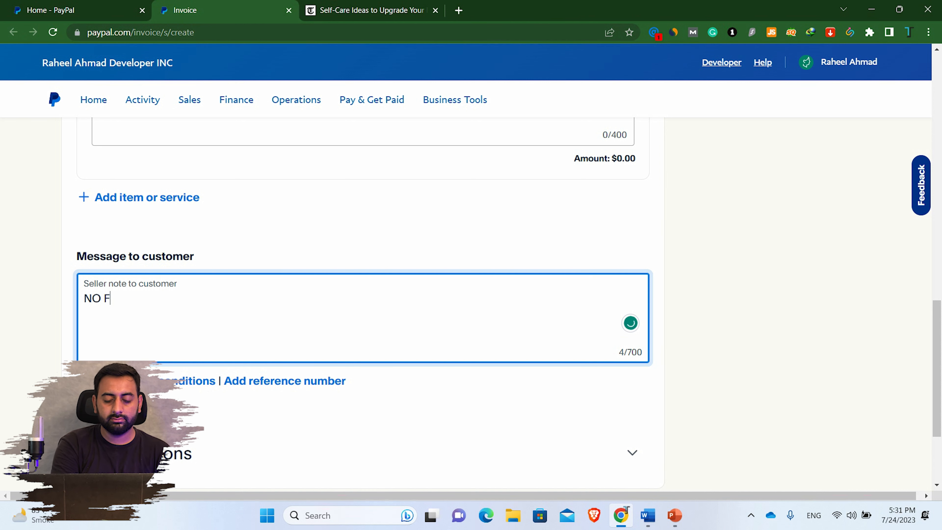
key(BackSpace)
text(REFUND)
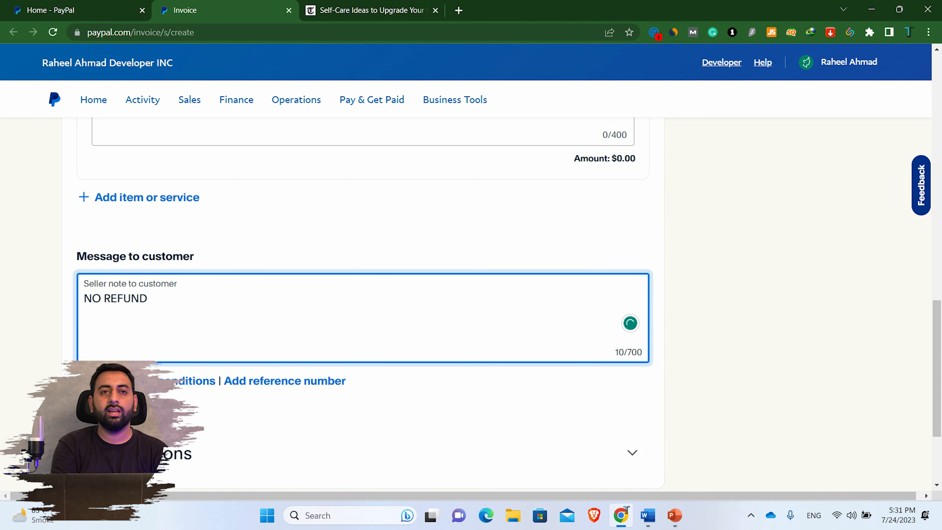
key(BackSpace)
key(ctrl+a)
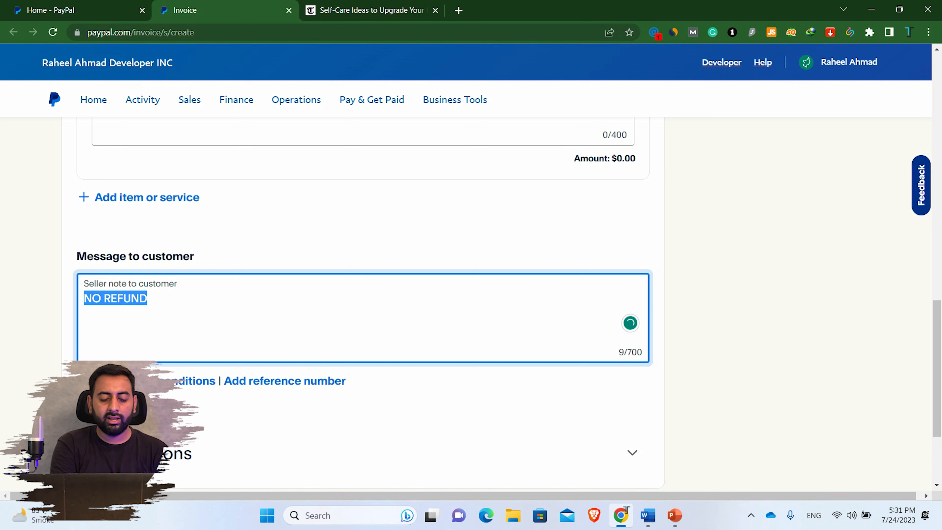
text(5)
key(BackSpace)
text(1)
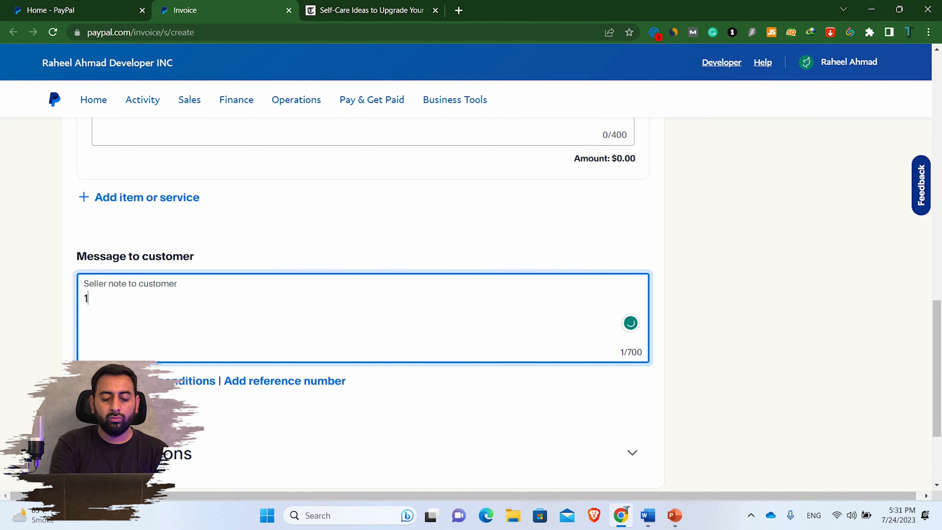
text( YEAR PLAC)
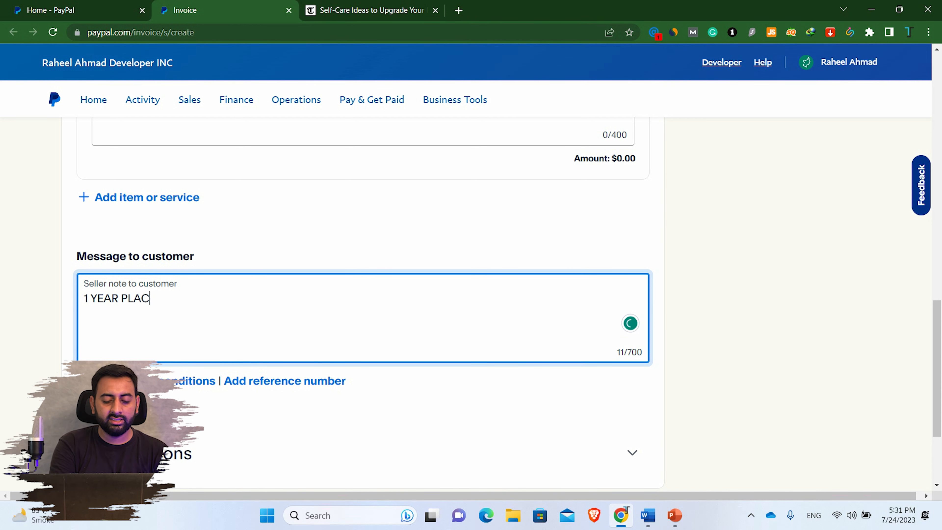
text(EMENT)
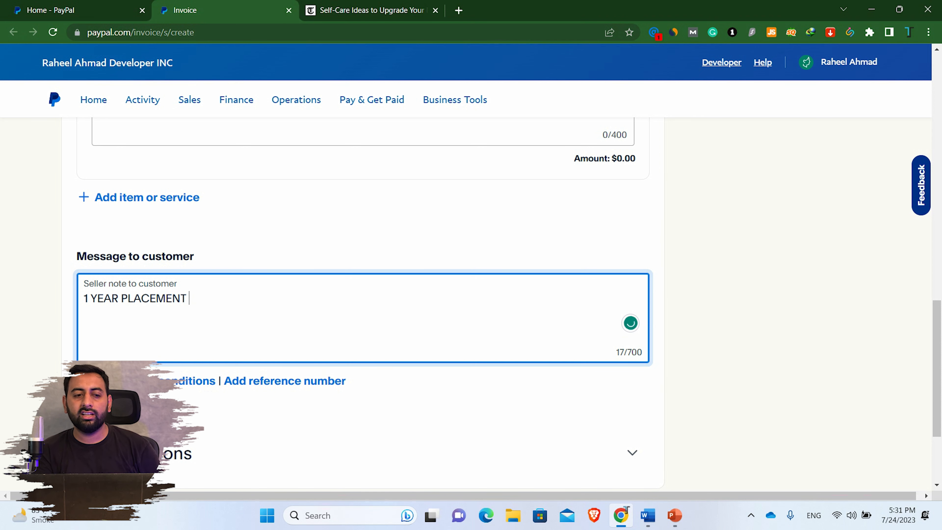
key(ctrl+a)
key(BackSpace)
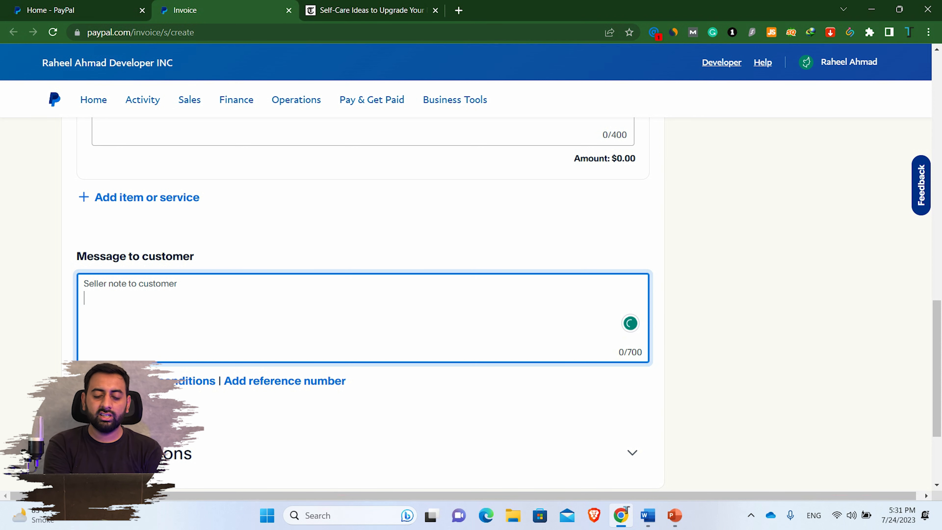
text(1)
key(BackSpace)
key(BackSpace)
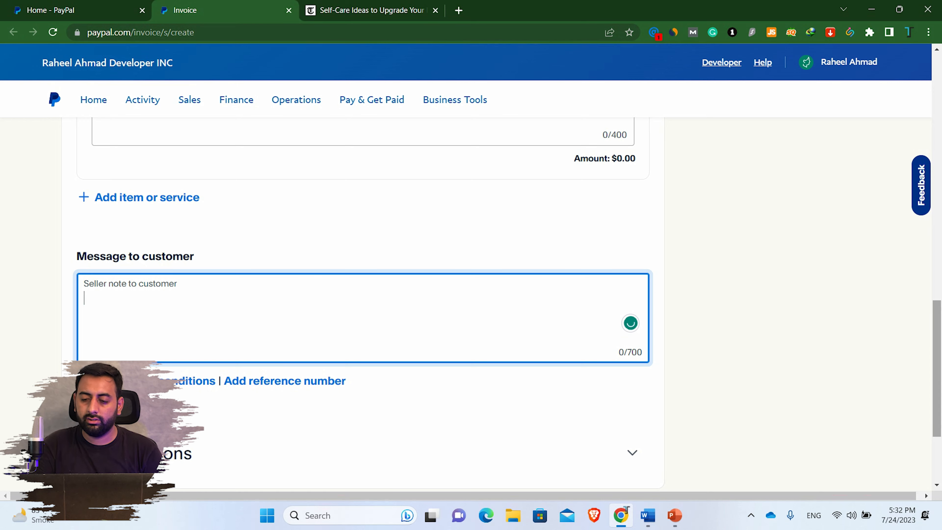
- Switch invoice #0380's currency from USD to EUR
drag(937, 369, 936, 123)
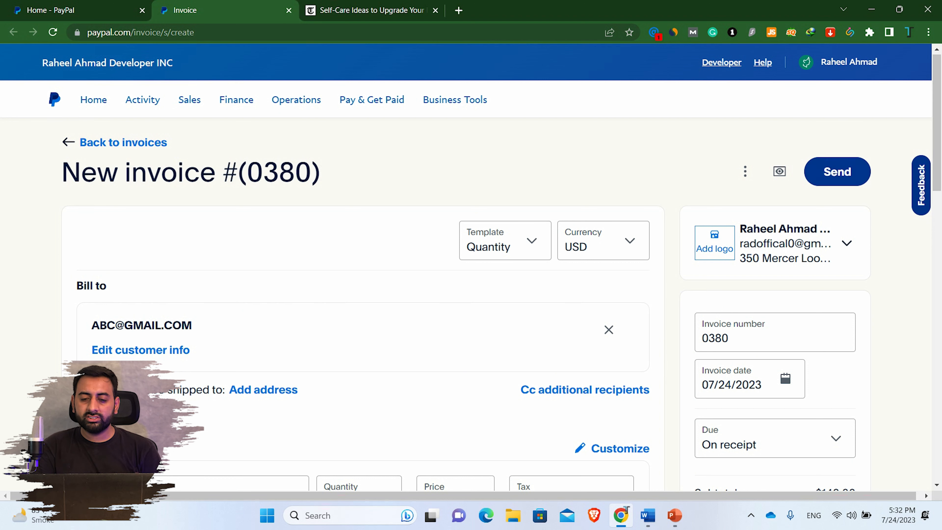
click(602, 240)
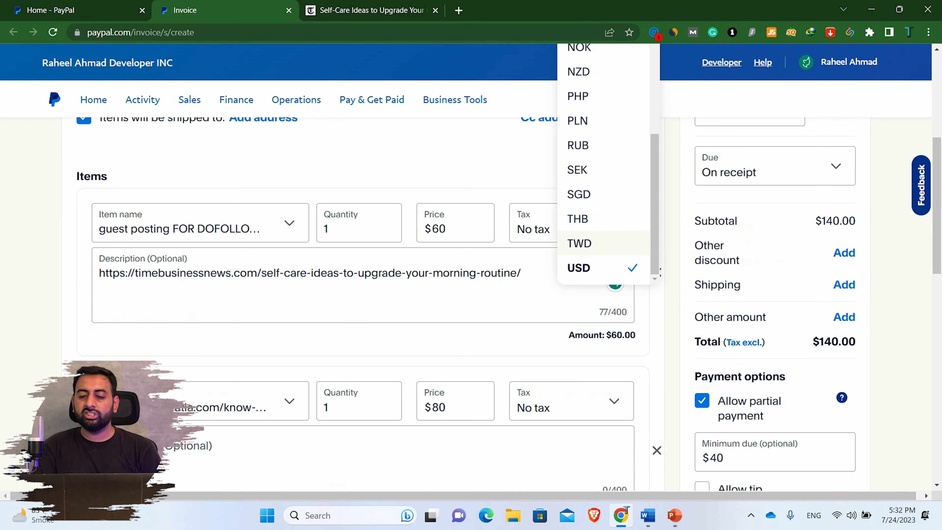
key(e)
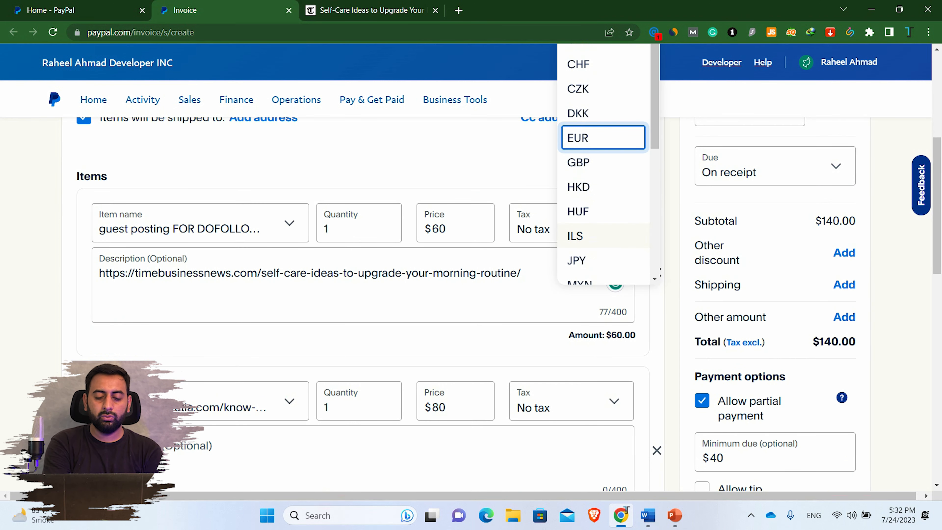
key(Return)
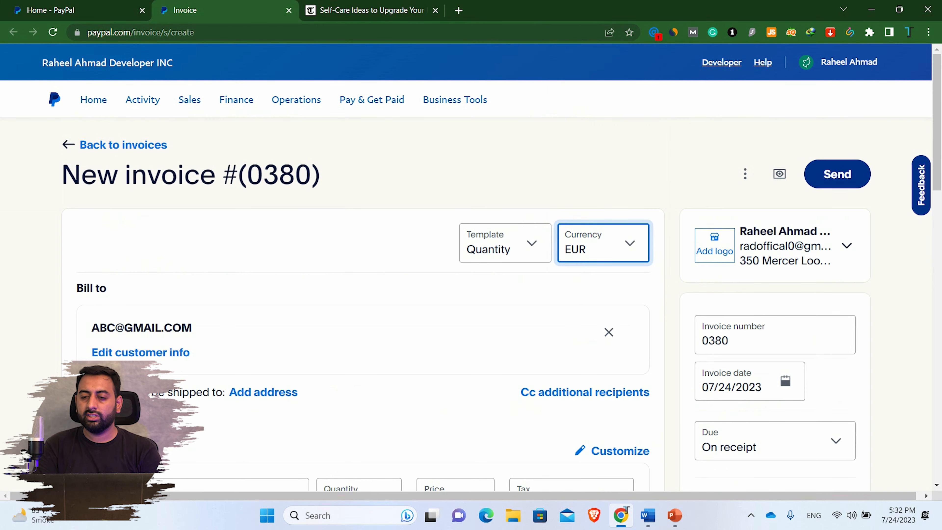
scroll(471, 297, down, 5)
drag(936, 220, 936, 122)
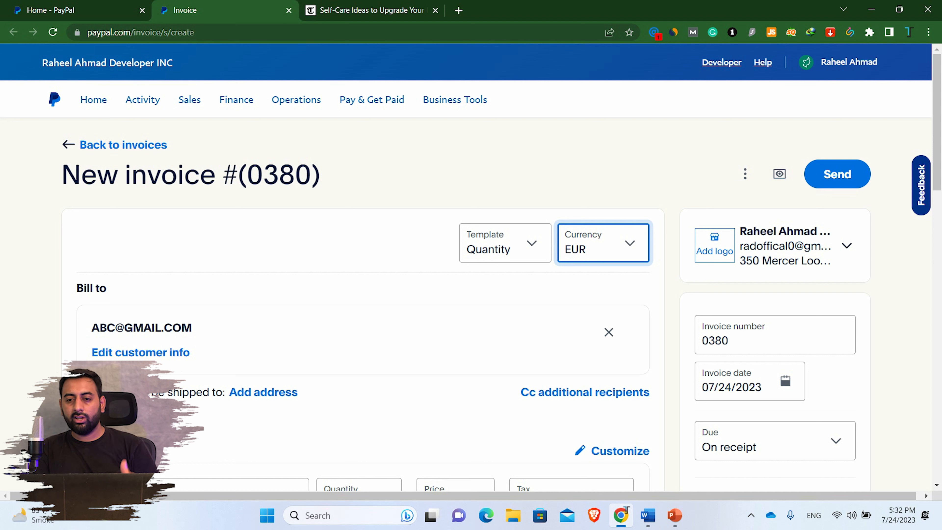
click(745, 174)
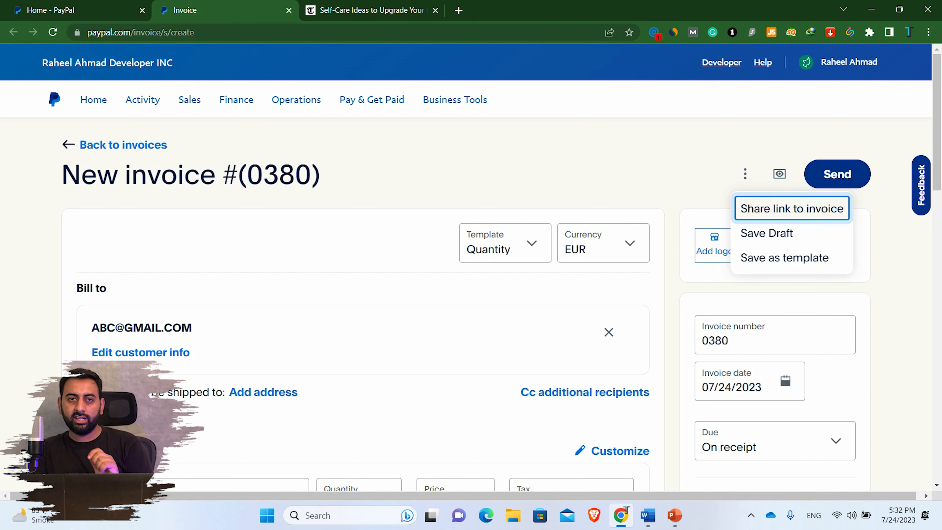
- Copy the share link for invoice #0380
click(791, 208)
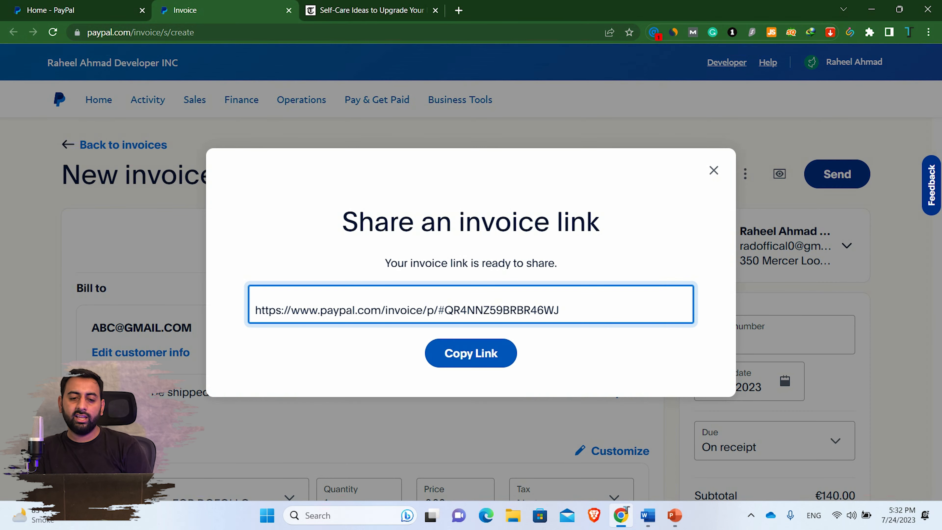
click(471, 353)
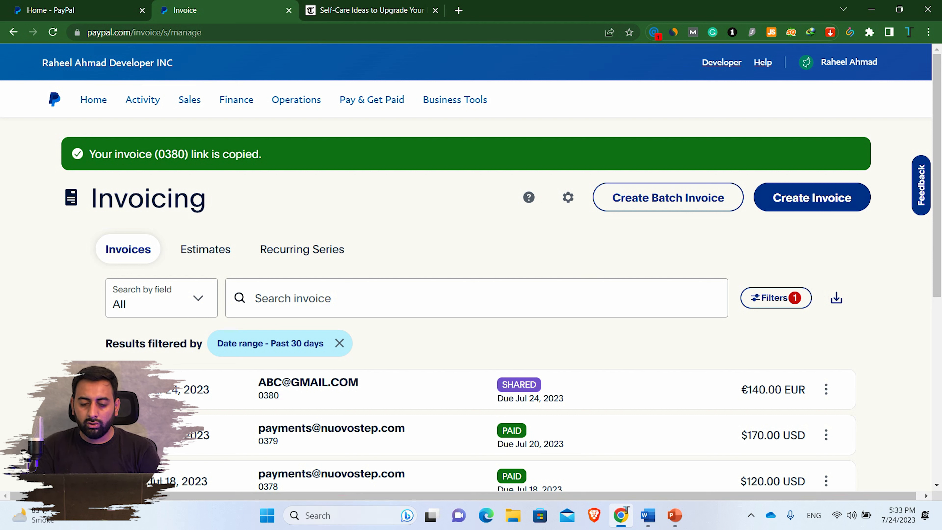
- Launch Brave maximized and load the copied invoice link in a new tab
key(super+s)
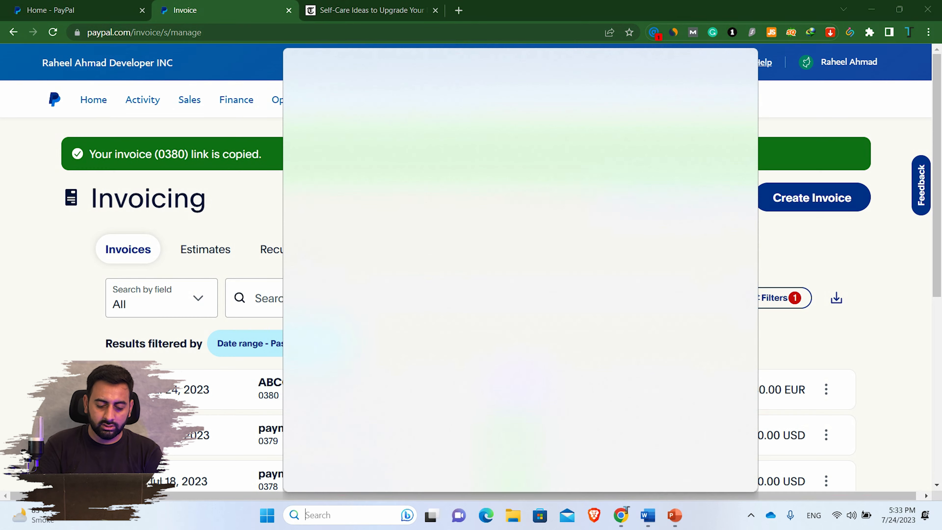
text(BR)
key(Return)
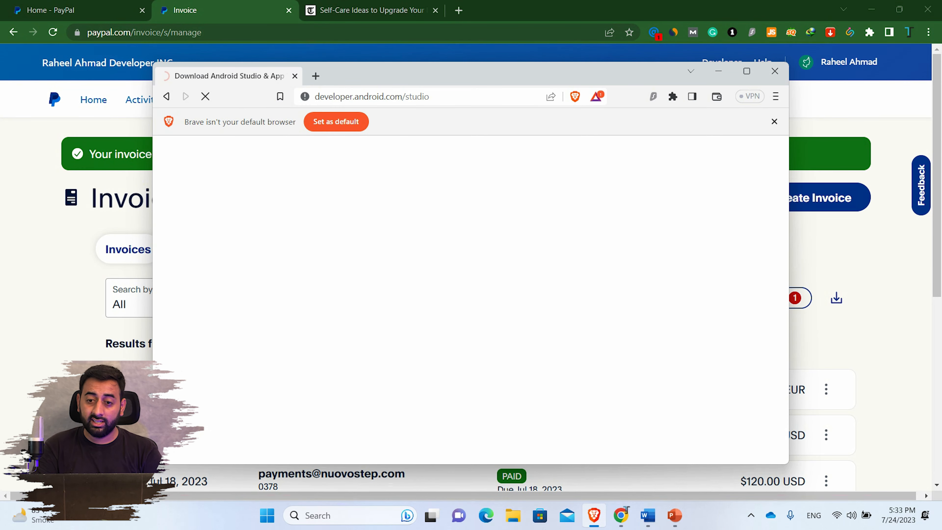
click(746, 71)
click(163, 10)
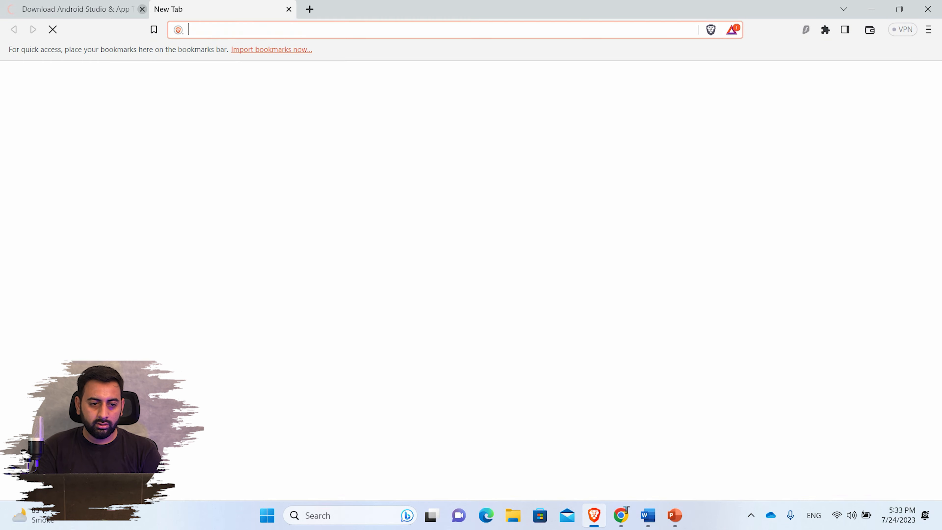
click(142, 10)
key(ctrl+v)
key(Return)
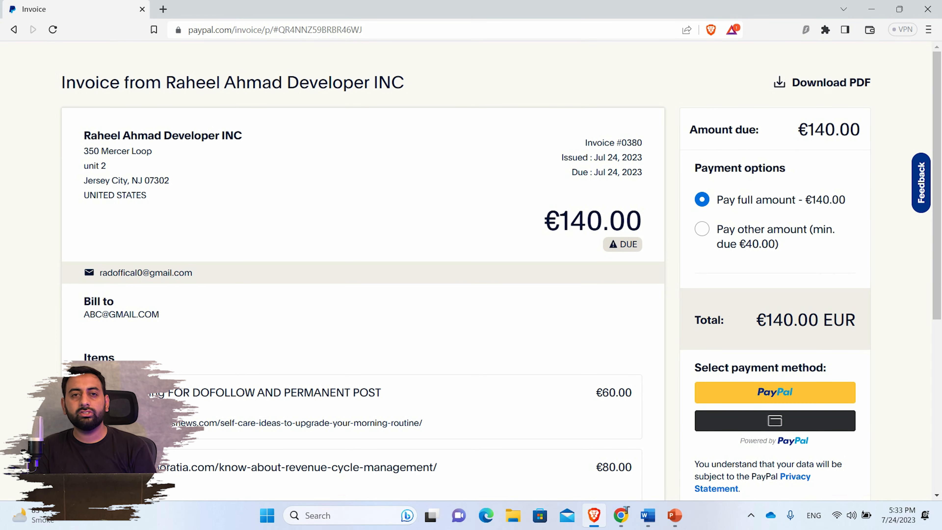
scroll(500, 271, down, 3)
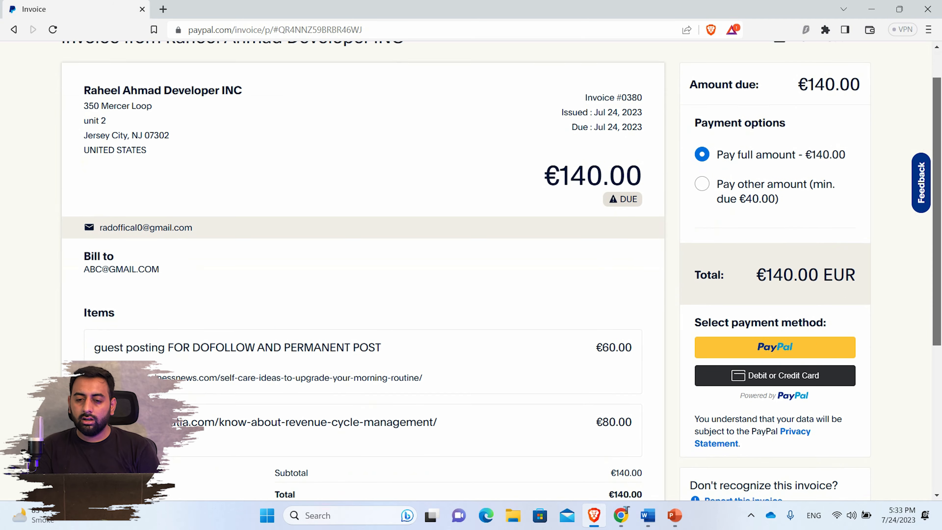
scroll(501, 270, up, 2)
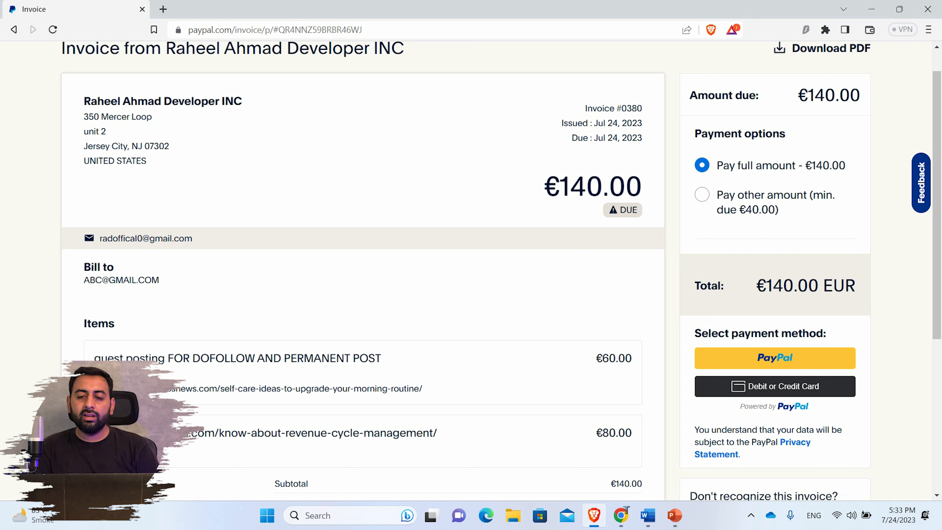
- Try the partial-payment option with amounts of 50, then 60 euros
click(702, 194)
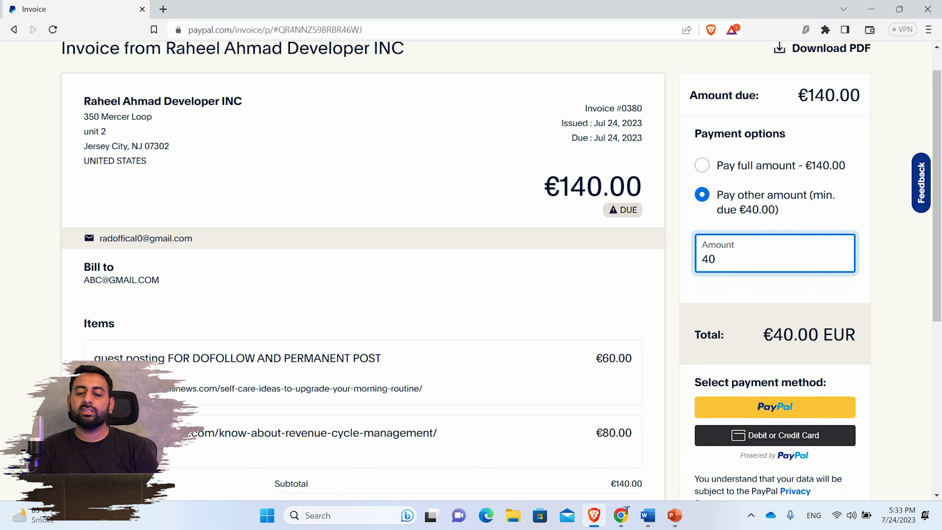
key(BackSpace)
key(BackSpace)
text(50)
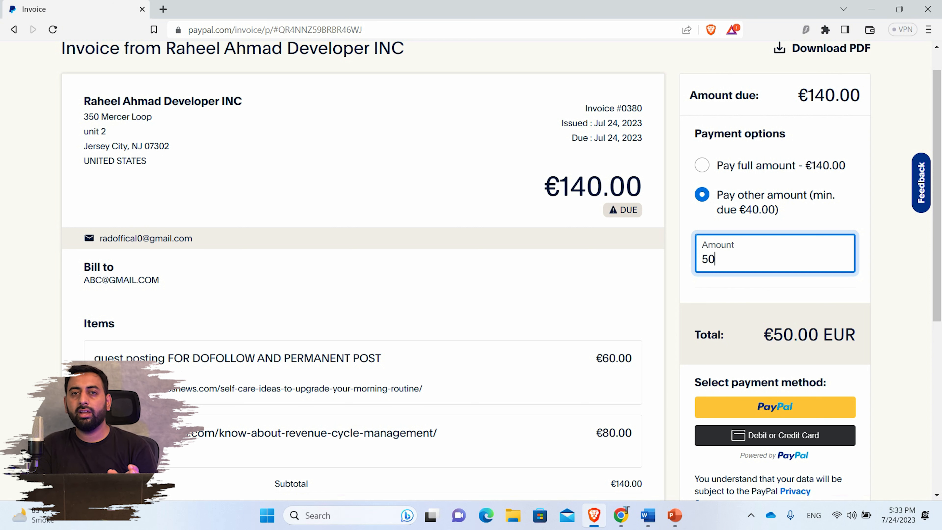
click(702, 165)
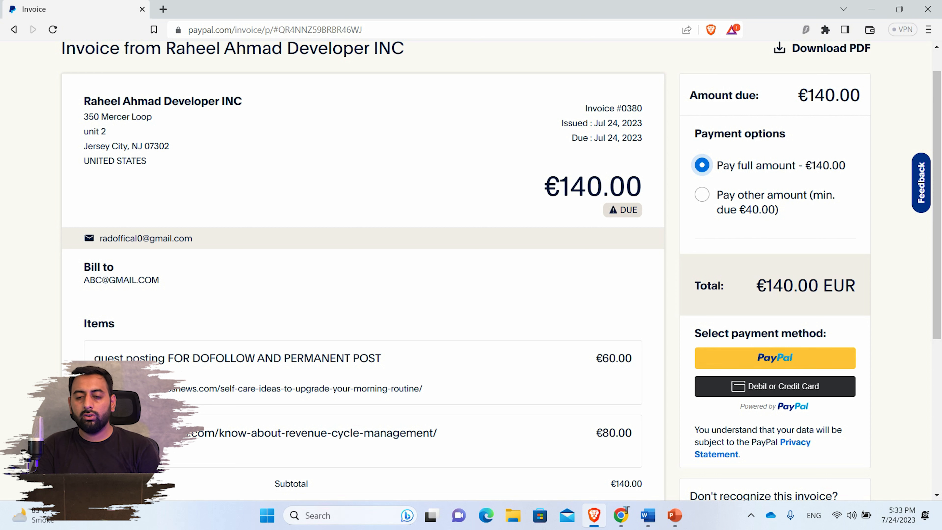
click(702, 194)
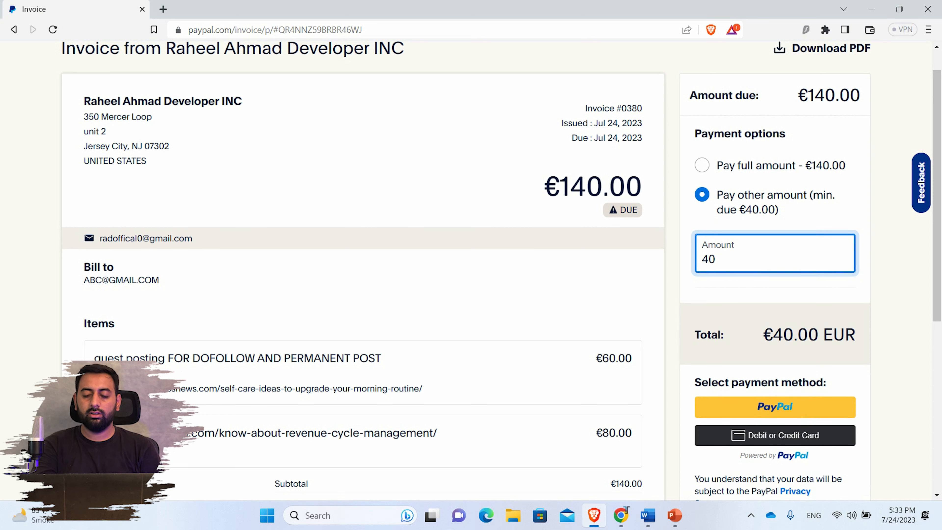
key(BackSpace)
key(BackSpace)
text(60)
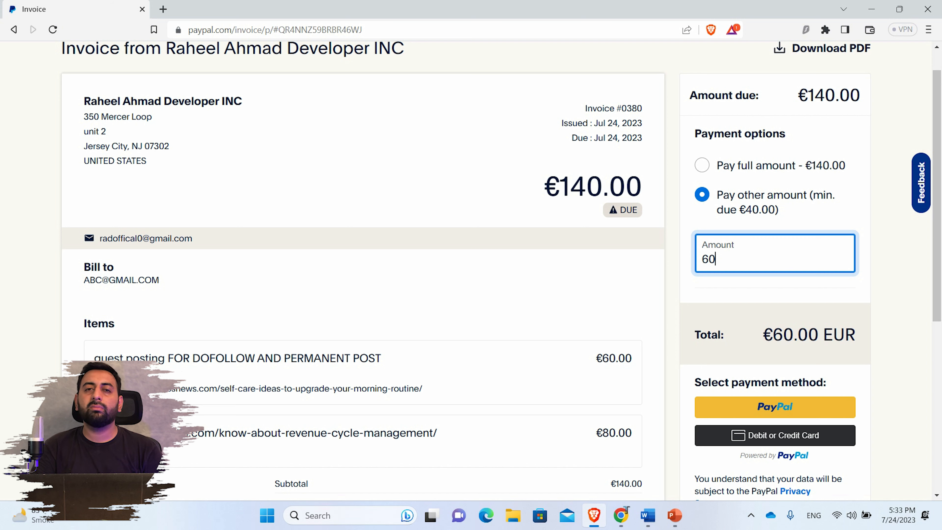
- Start paying €60 with PayPal, then close the login window and Brave
click(775, 406)
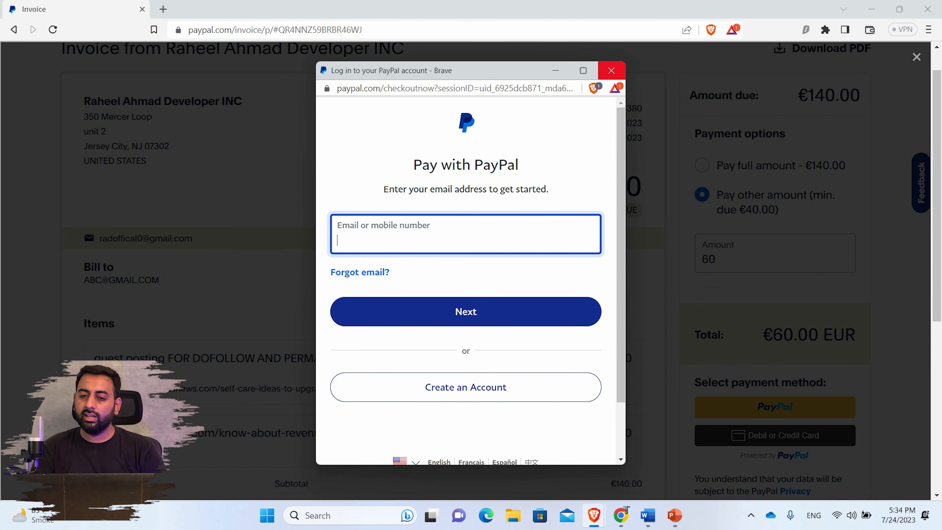
click(611, 70)
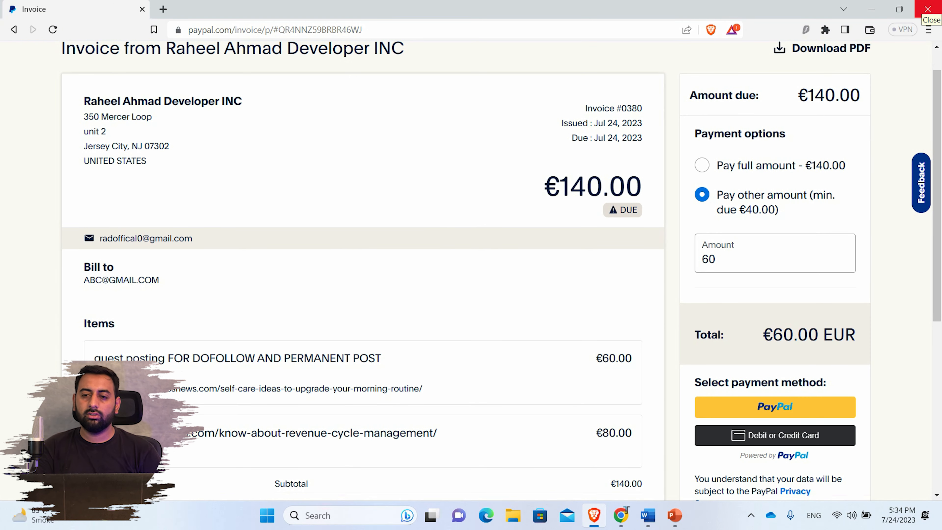
click(927, 8)
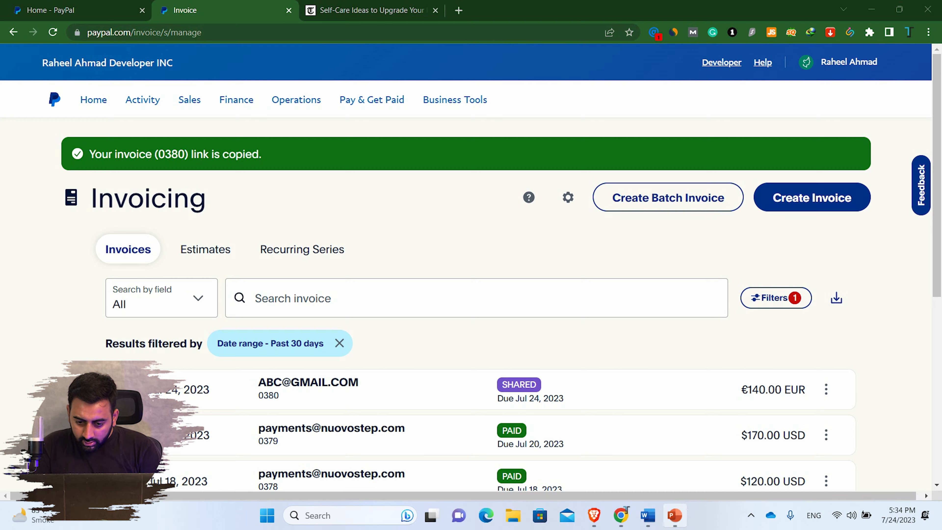
- Minimize PowerPoint to return to PayPal Invoicing and open a blank browser tab
click(674, 515)
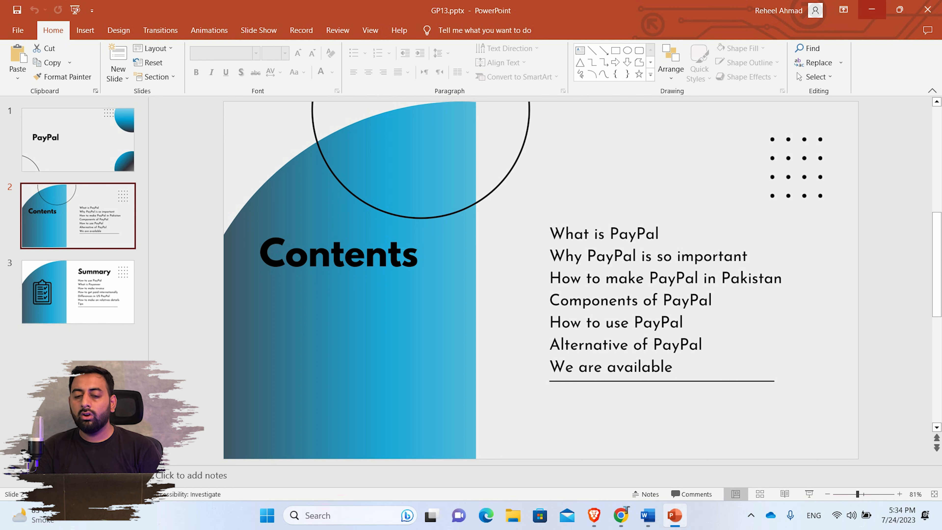
click(872, 9)
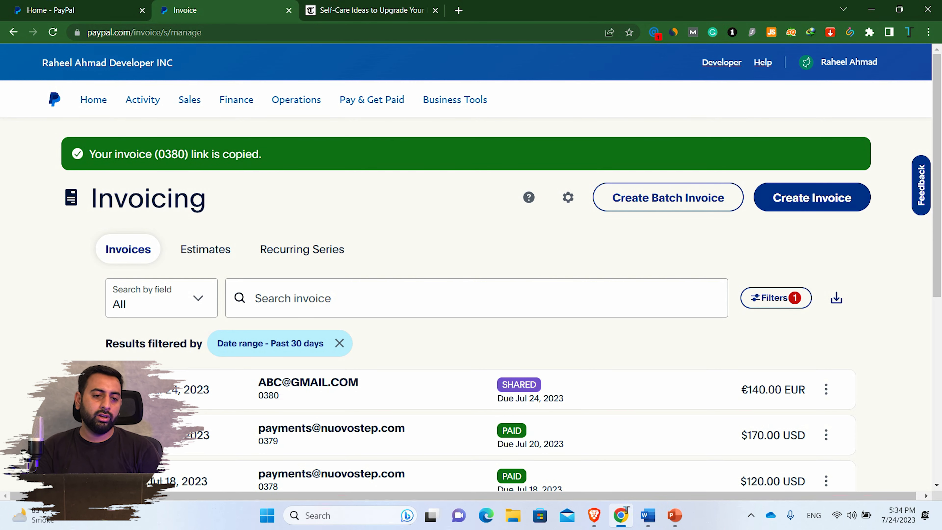
key(ctrl+t)
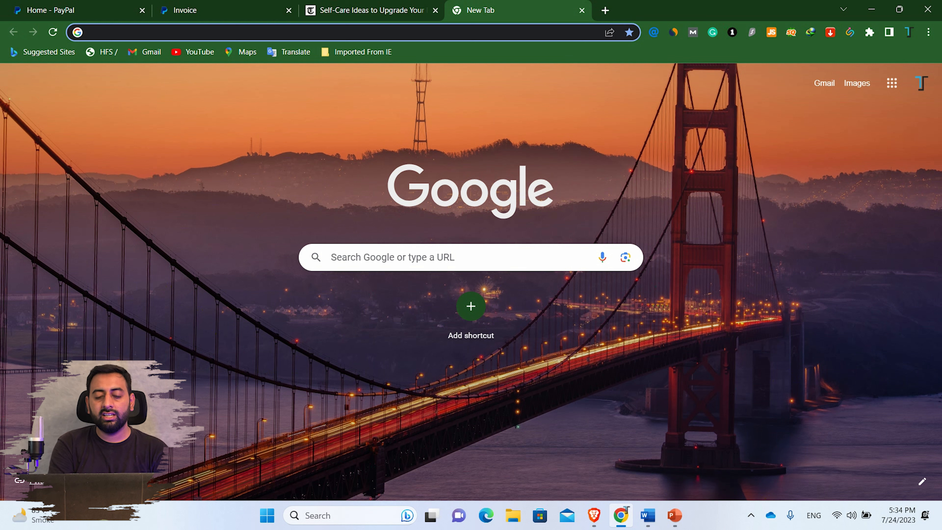
- Search Google for 'WISE' and open the wise.com website
text(WISE)
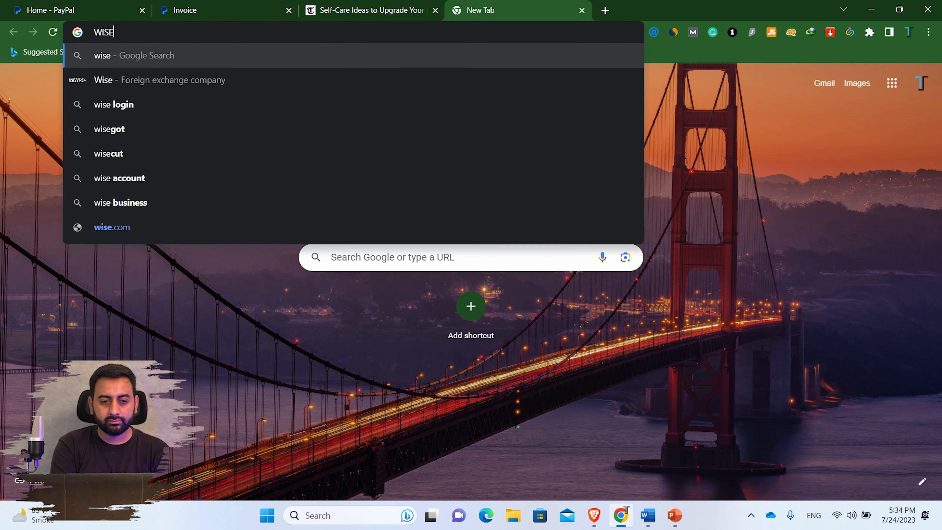
key(Return)
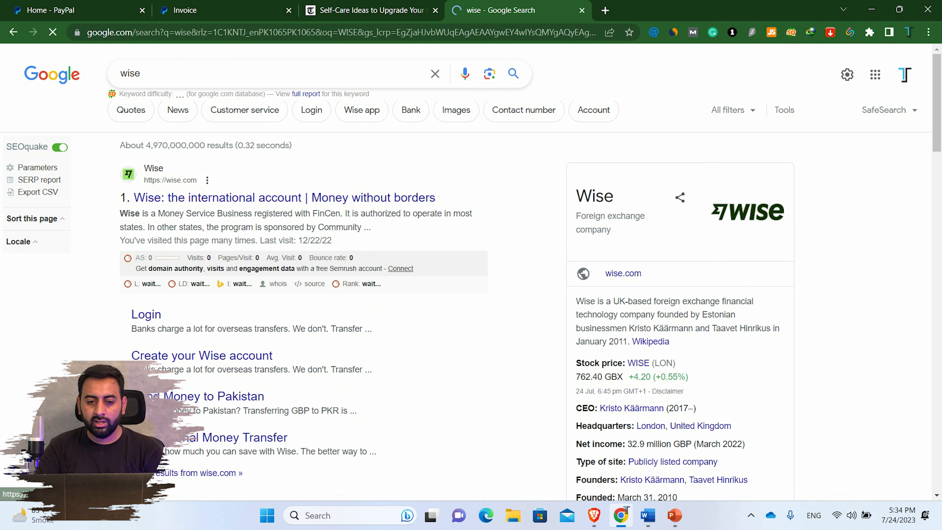
click(284, 197)
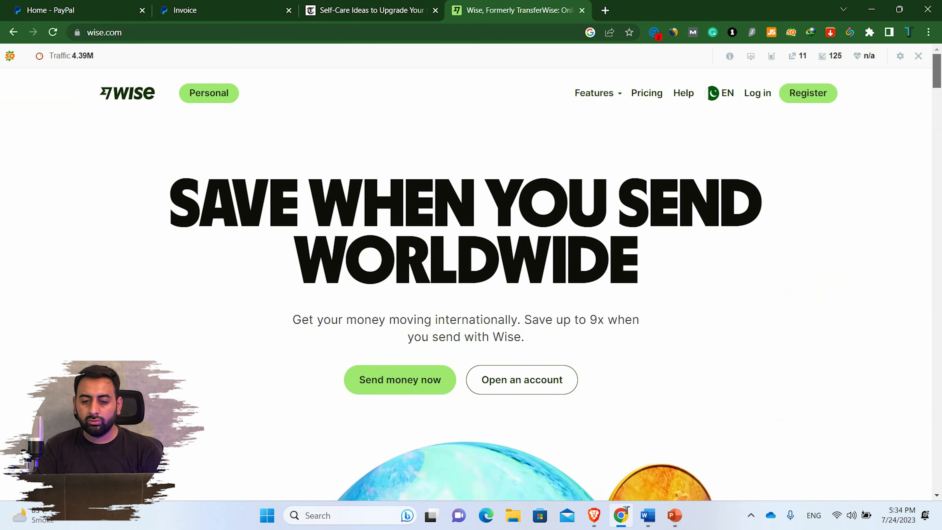
- Search 'PAYONEER' in a new tab and view the Payoneer homepage
key(ctrl+t)
text(P)
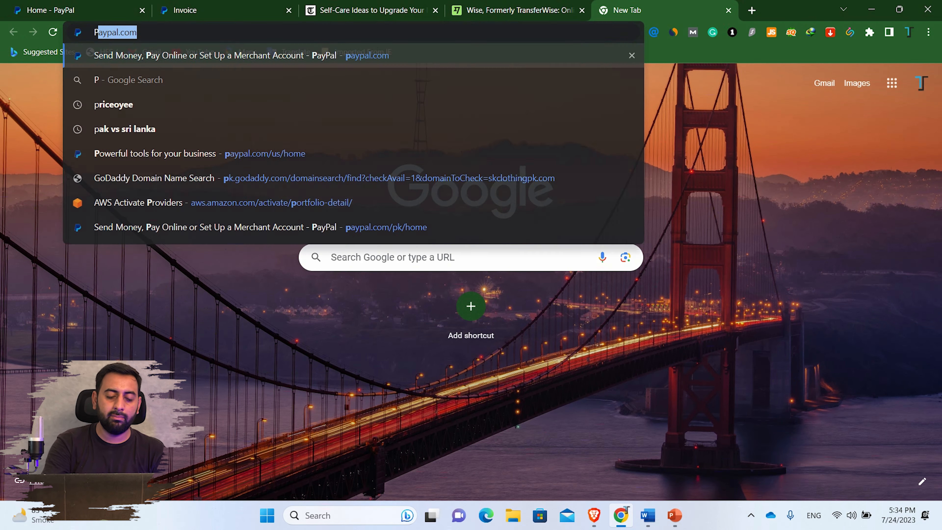
text(AYONEER)
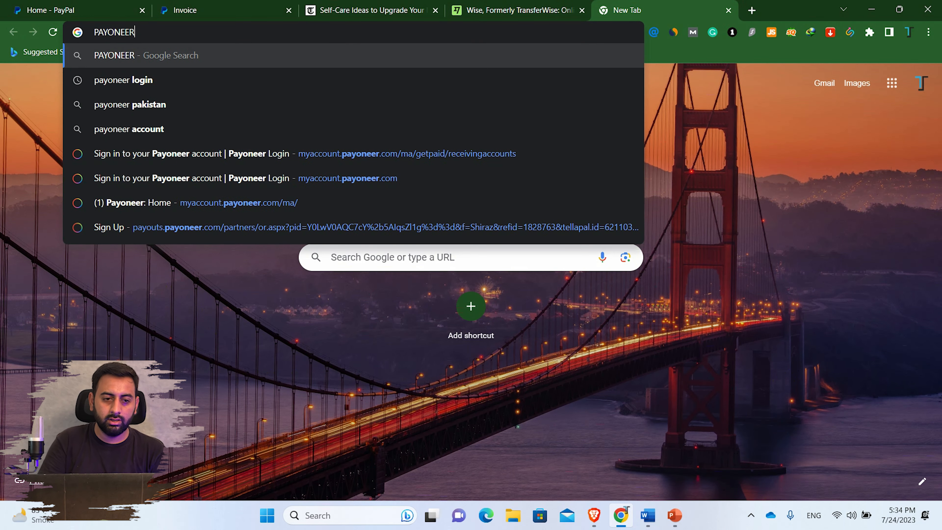
key(Return)
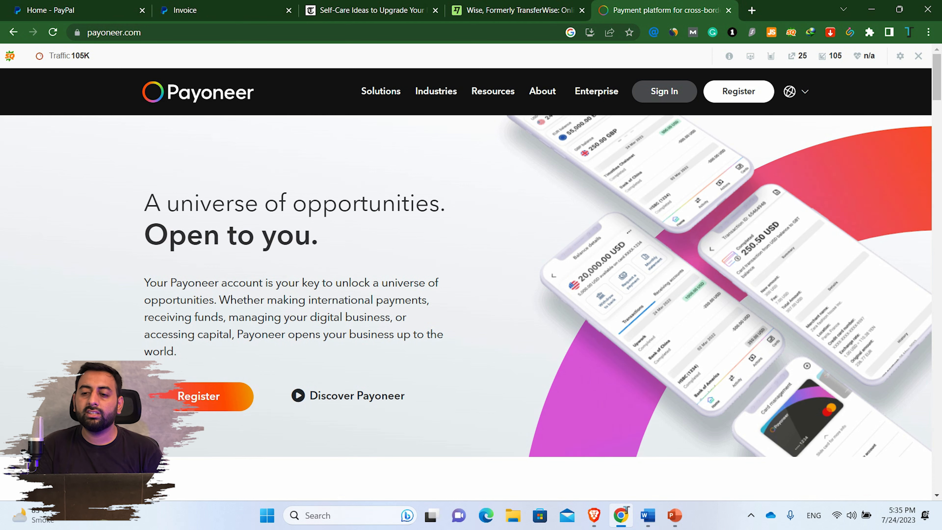
scroll(471, 284, down, 5)
scroll(471, 284, up, 5)
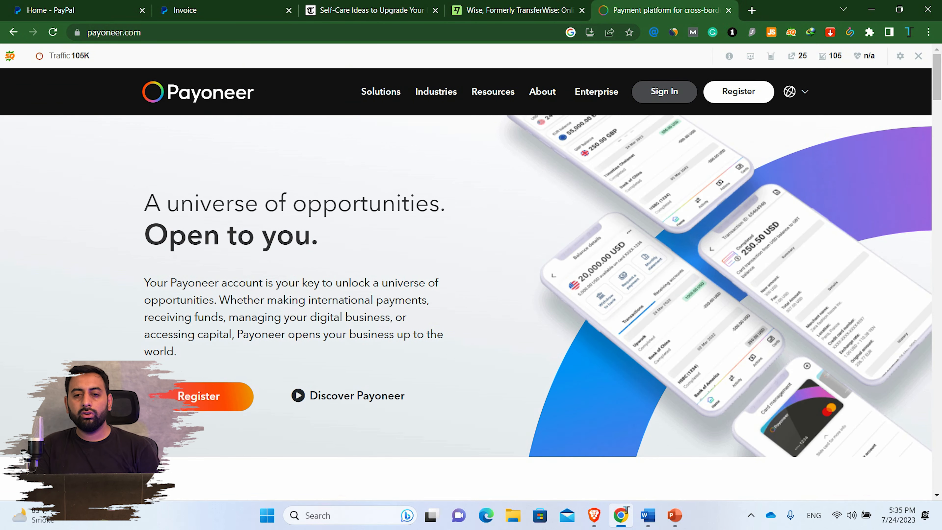
- Search for Skrill in a new tab to open skrill.com
click(752, 10)
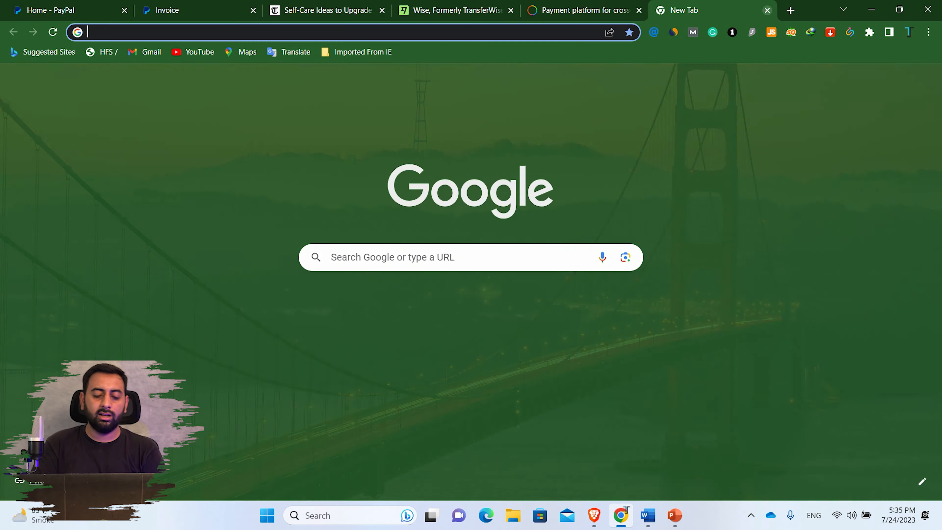
text(SRKILL)
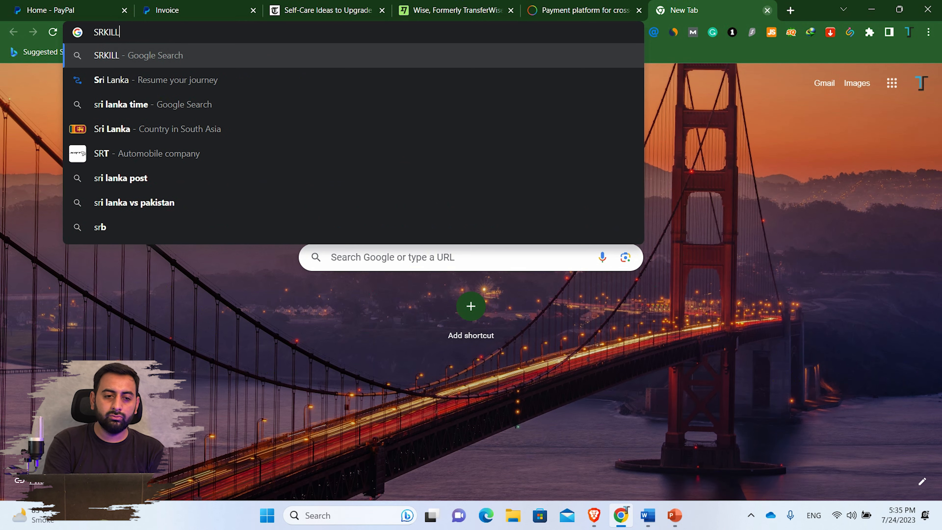
key(Return)
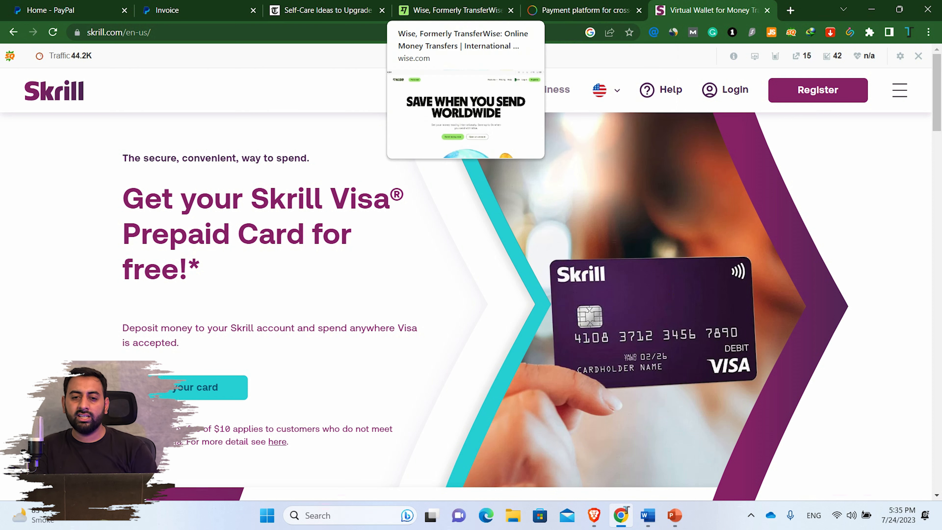
- Compare the Wise and Payoneer sites, then return to the presentation's Summary slide
click(578, 10)
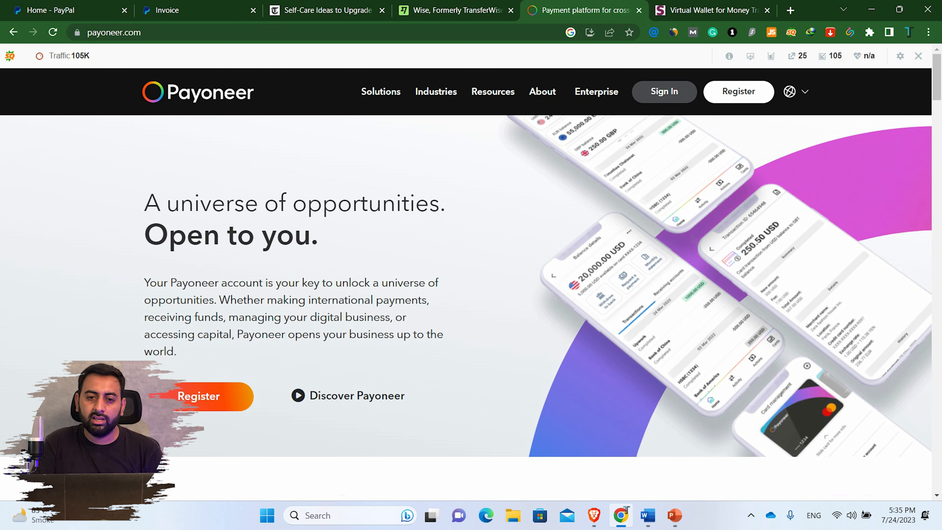
key(ctrl+shift+Tab)
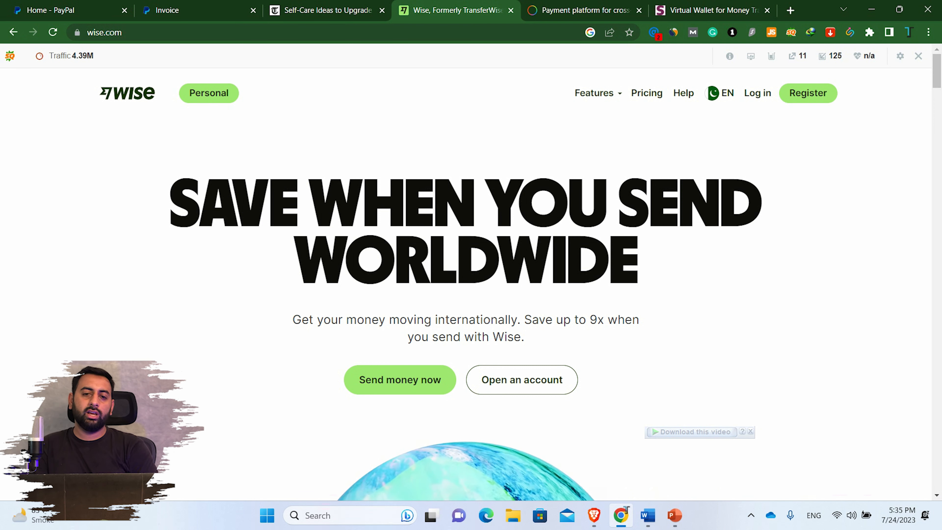
key(ctrl+Tab)
key(ctrl+Tab)
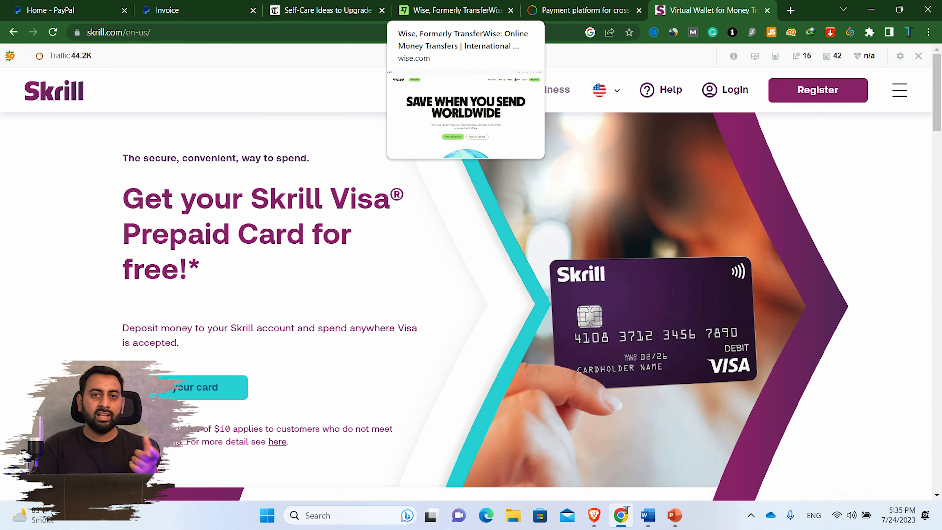
click(582, 10)
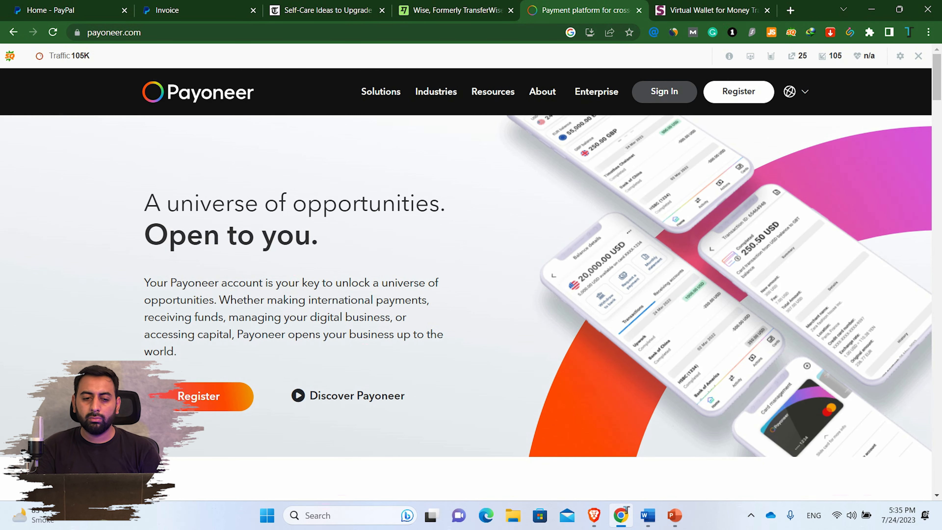
click(457, 10)
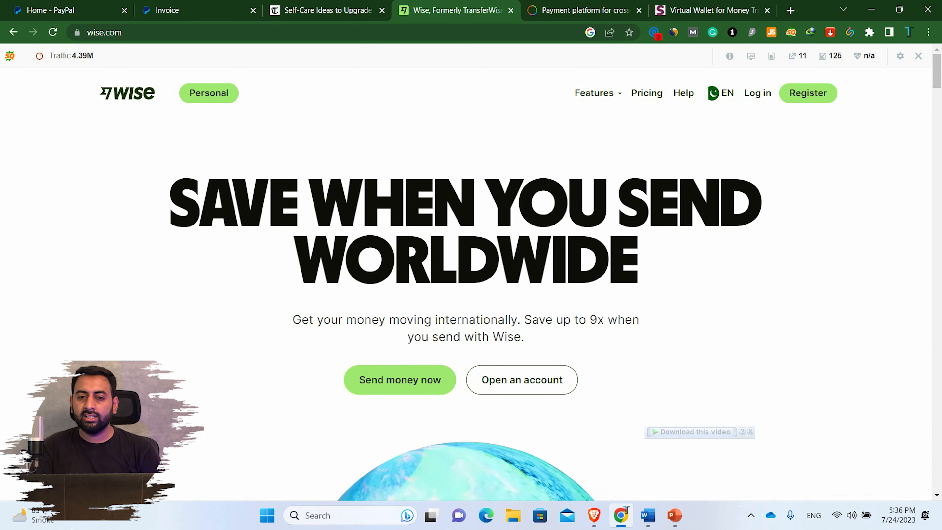
click(582, 10)
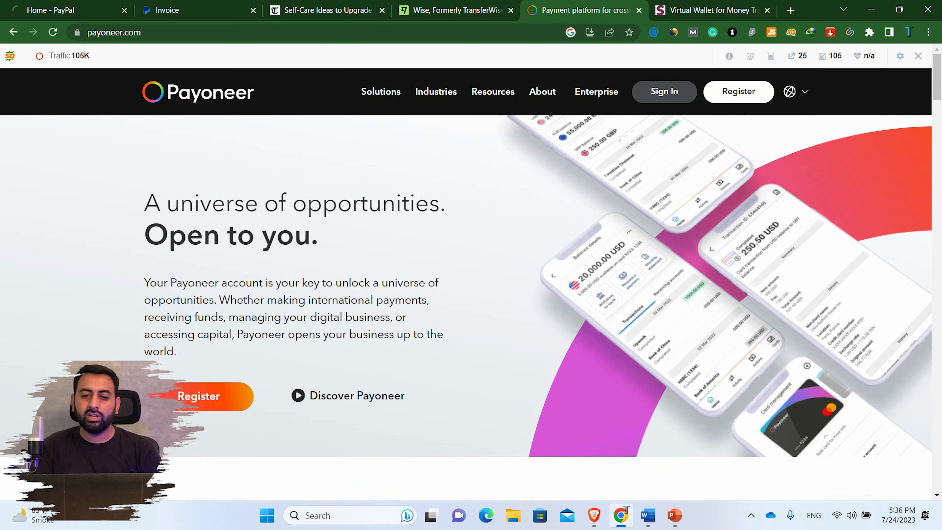
click(457, 10)
click(582, 10)
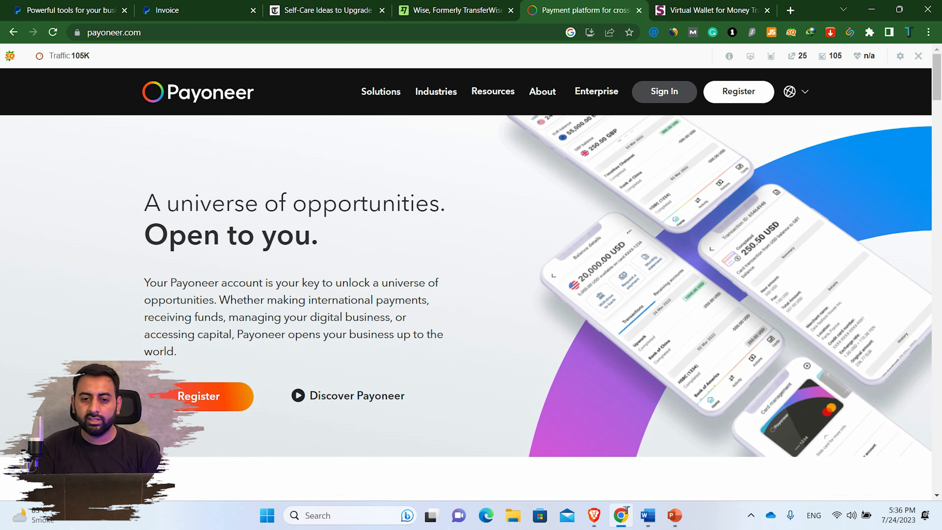
click(674, 515)
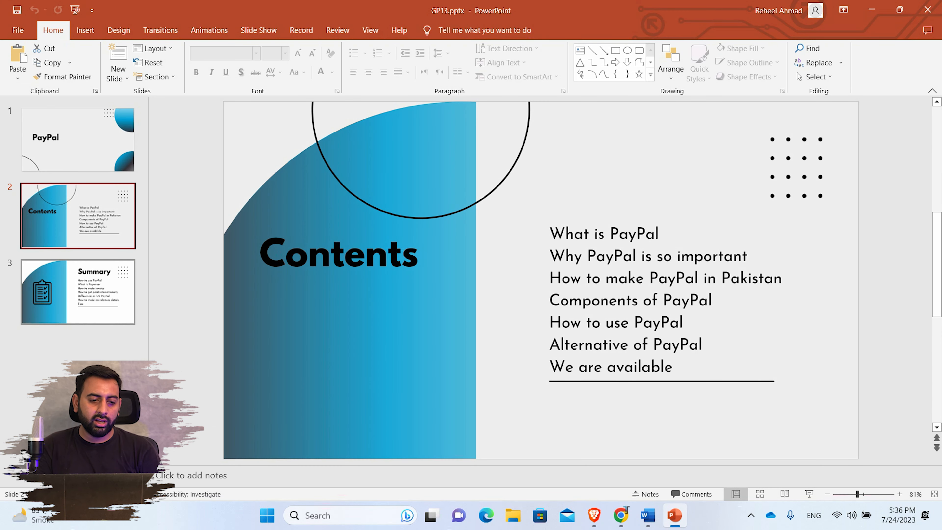
click(78, 292)
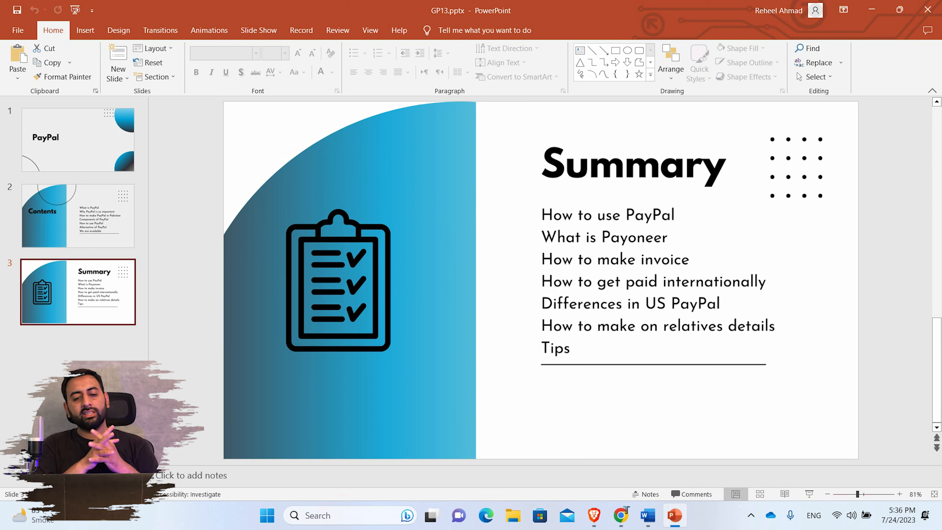
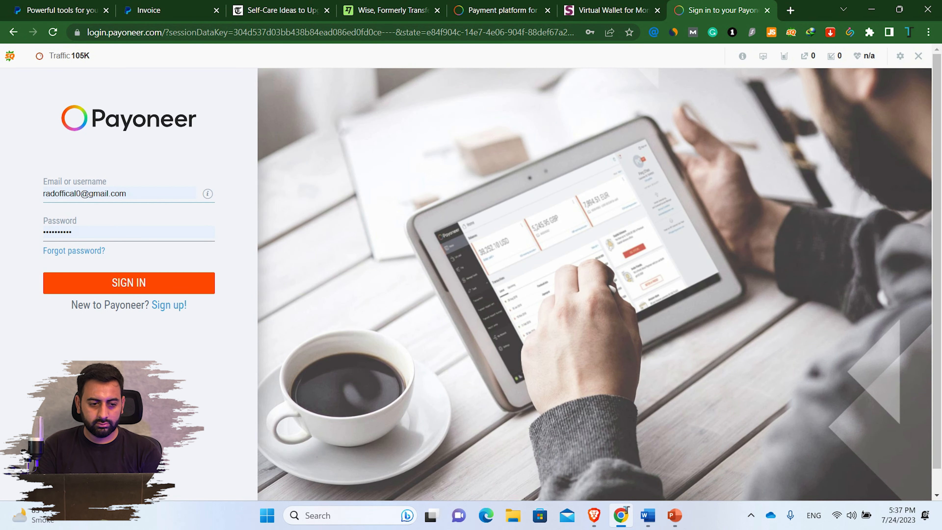
- Replace the sign-in email with a different saved Payoneer account from the login suggestions and sign in
click(88, 193)
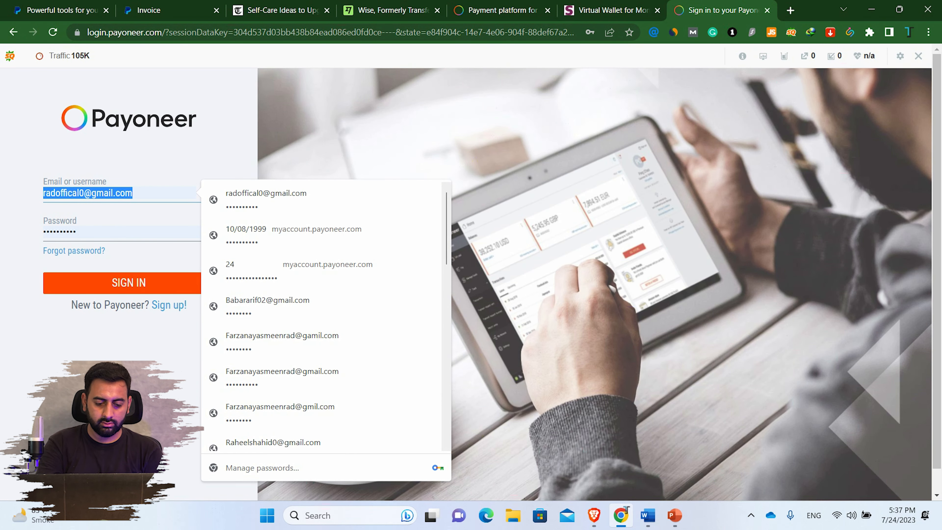
text(rahe)
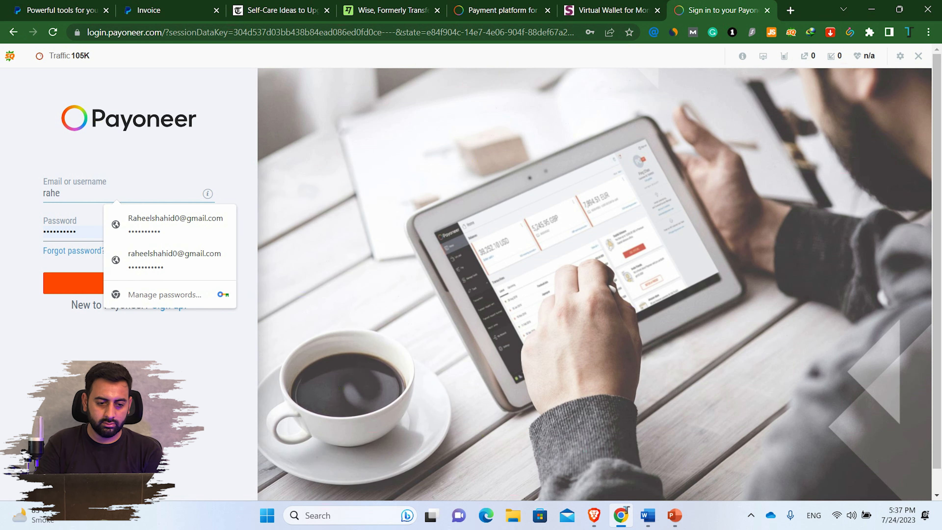
key(Down)
key(Return)
key(Return)
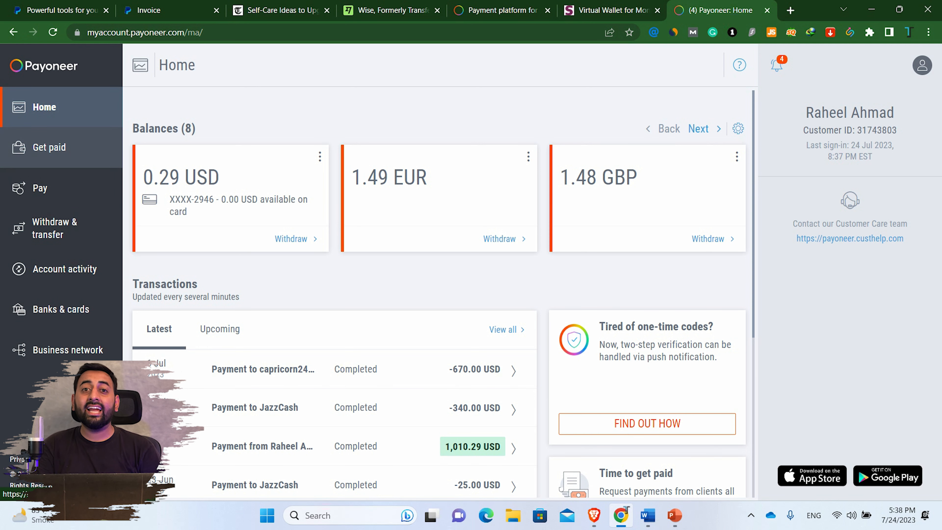
- Confirm the Payment requests sent list under Get paid is empty, then start a new payment request
click(49, 146)
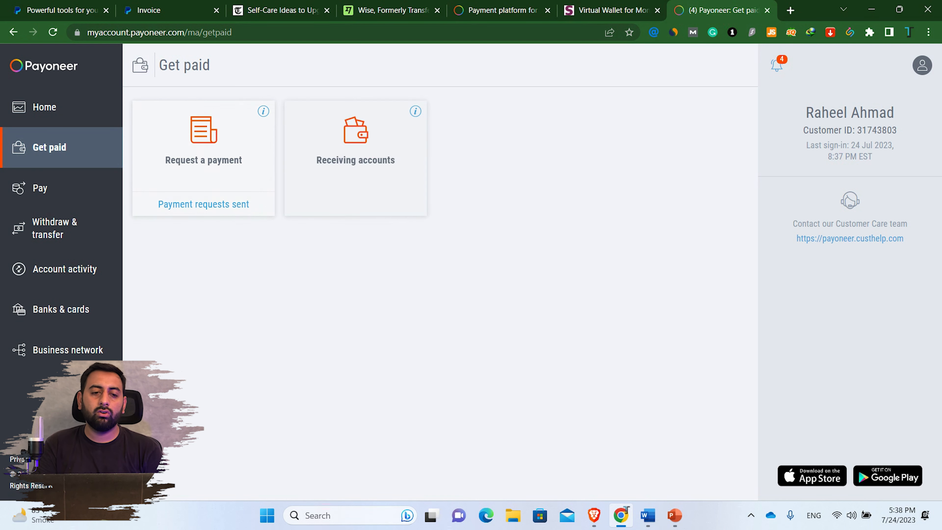
click(203, 204)
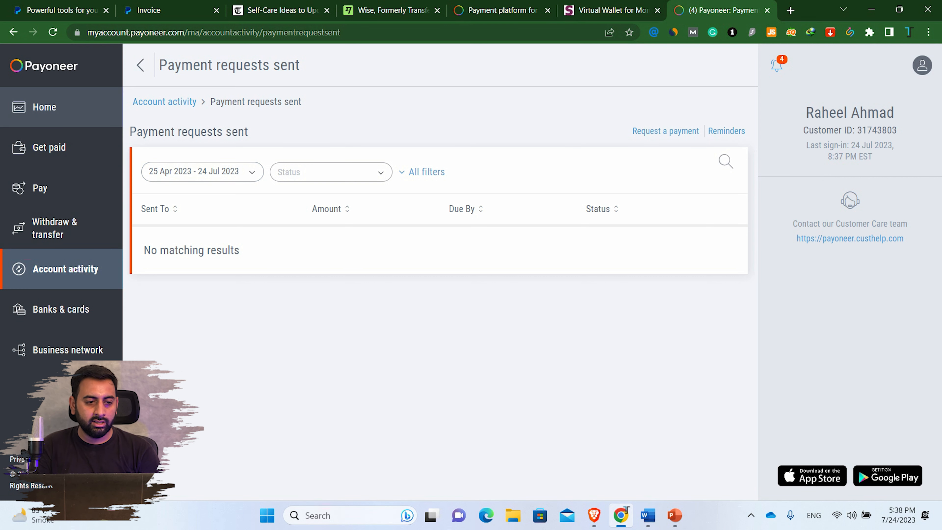
click(50, 147)
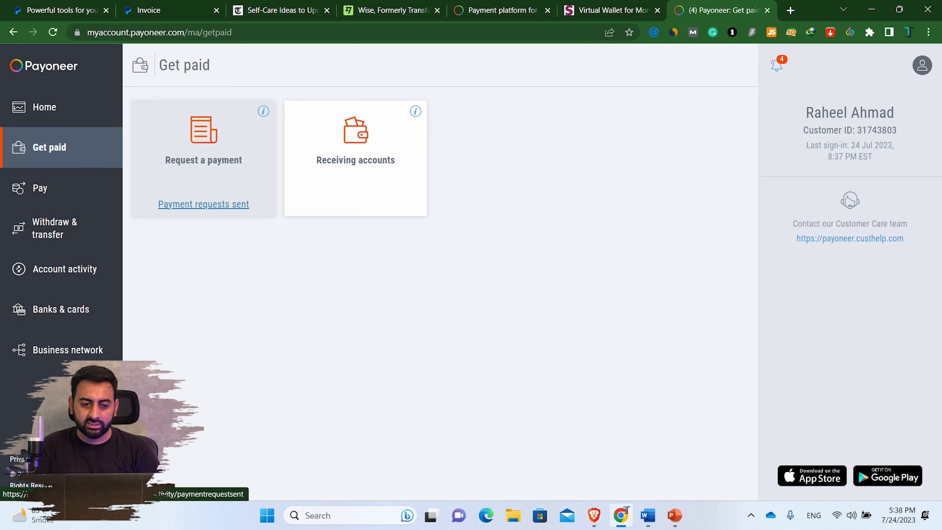
click(203, 204)
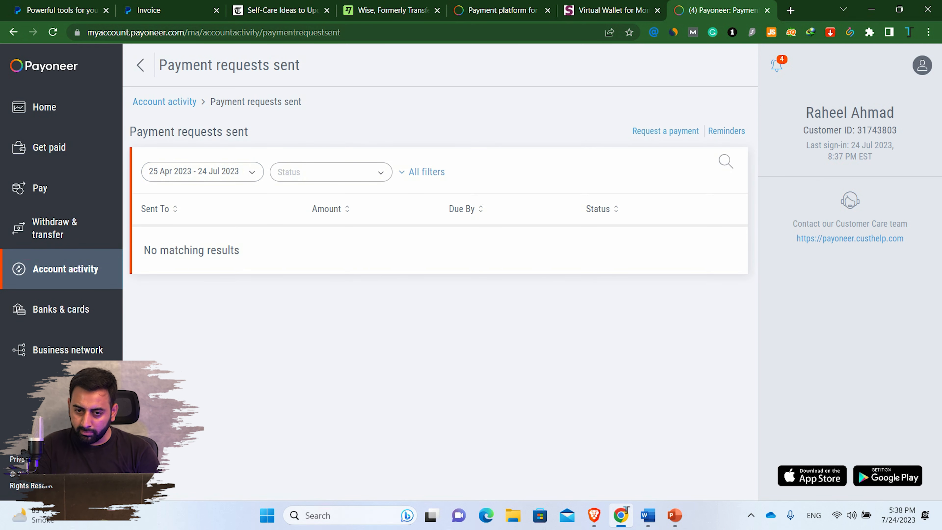
click(665, 130)
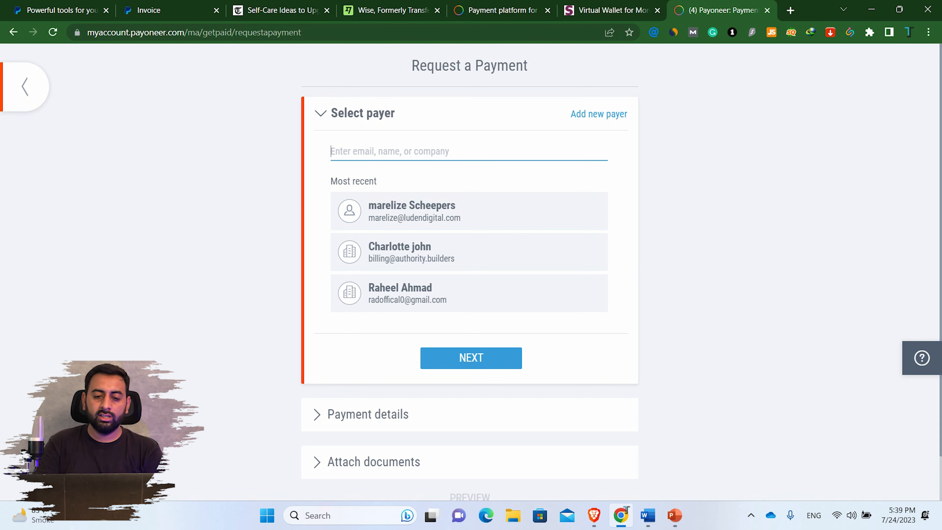
- Restart the payment request and enter a new payer's email instead of a recent payer
click(437, 300)
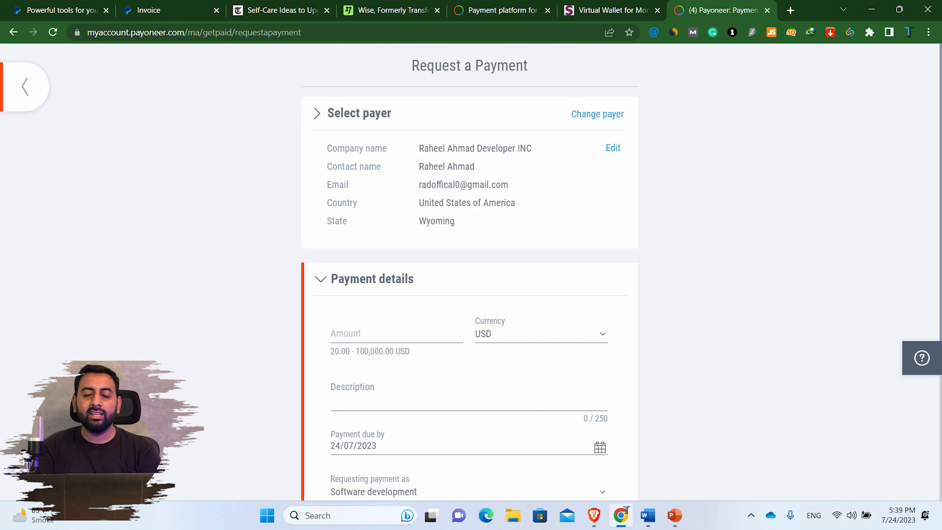
click(24, 87)
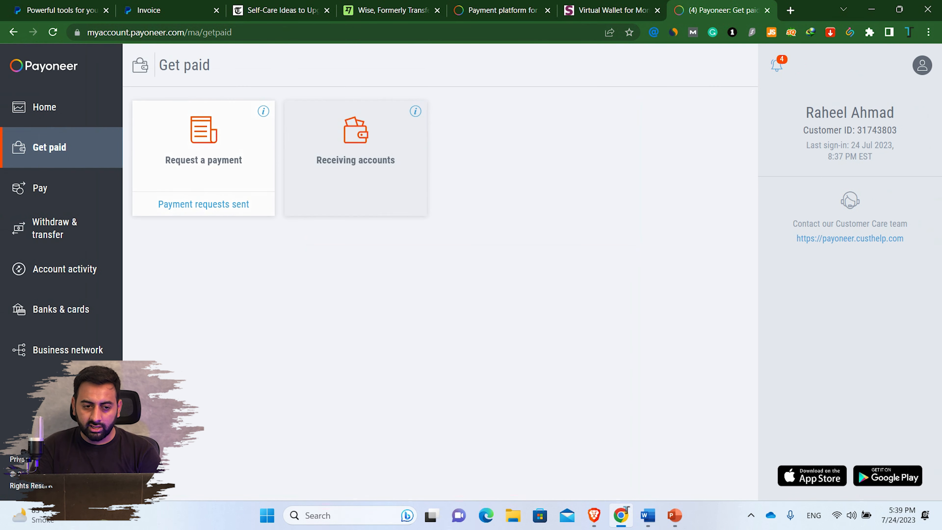
click(204, 204)
click(665, 131)
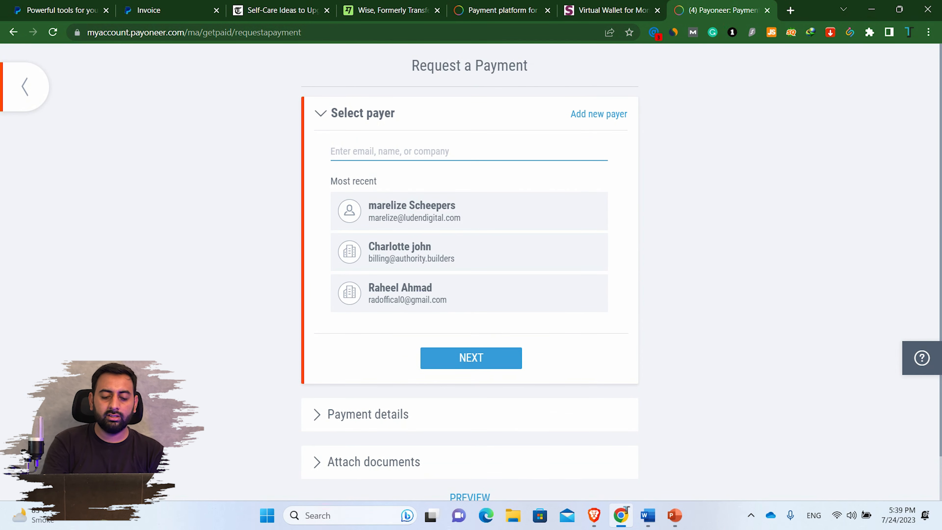
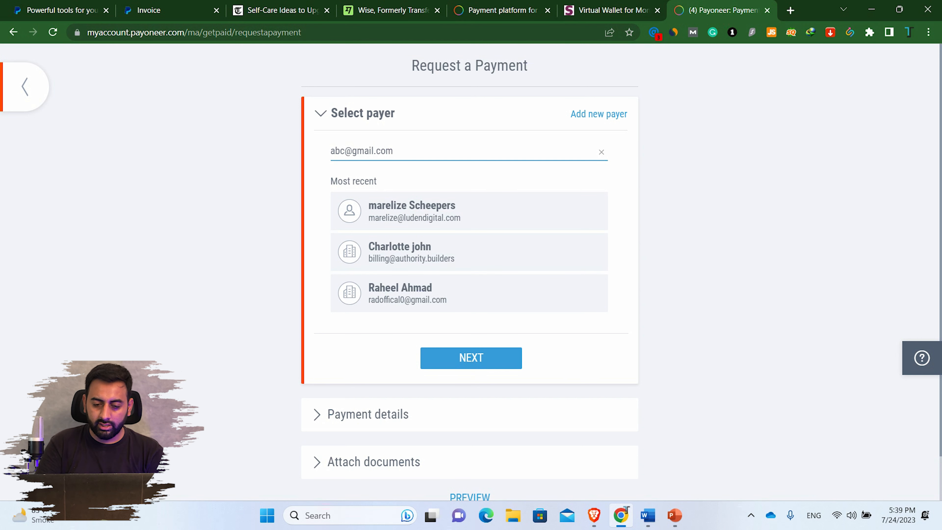
key(Return)
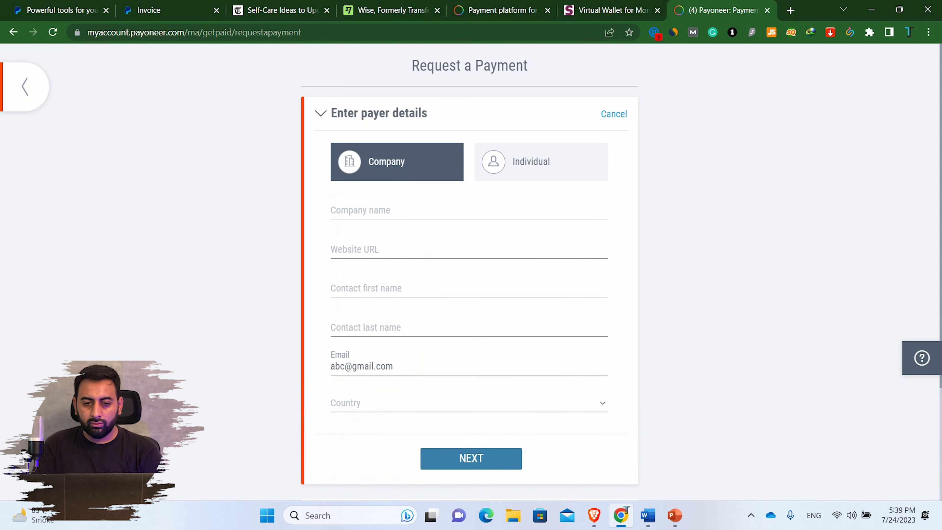
- Keep the company payer type, autofill from a saved address, and set the website to abc.com
click(540, 162)
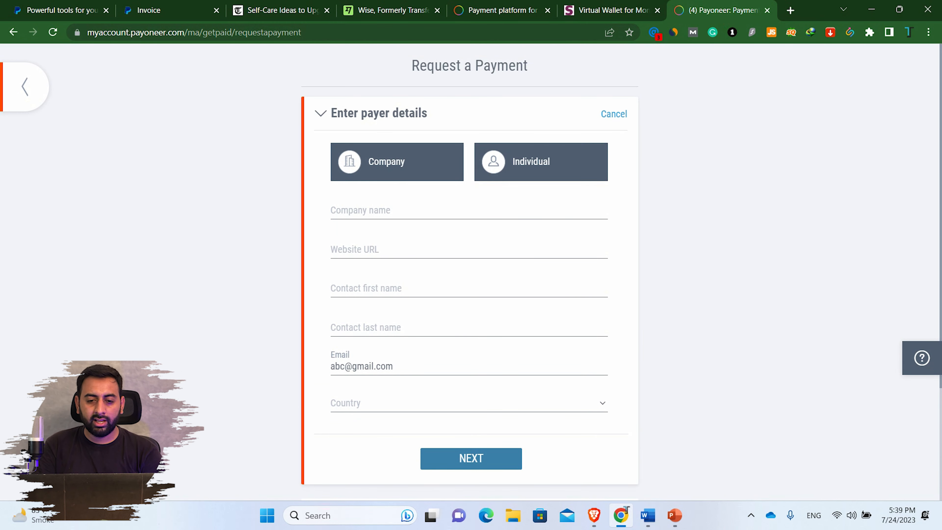
key(Tab)
key(Tab)
key(Tab)
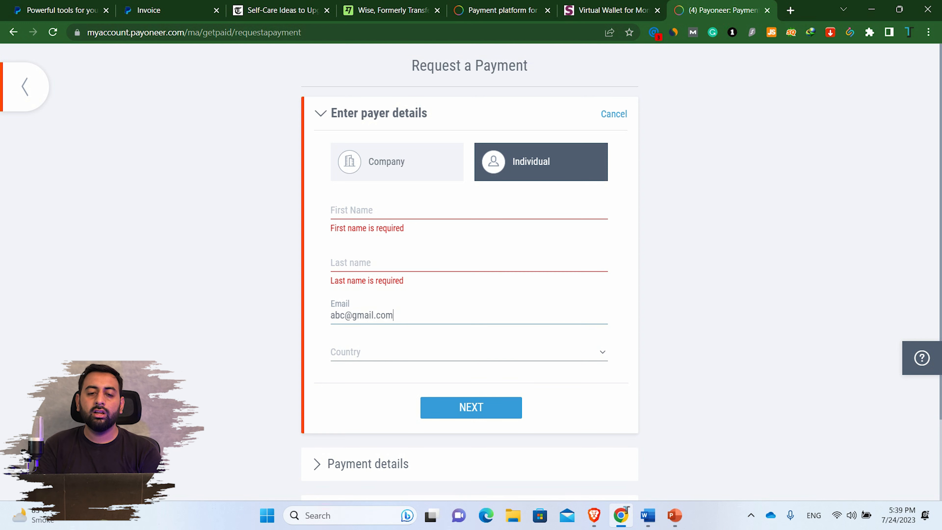
click(397, 161)
click(468, 211)
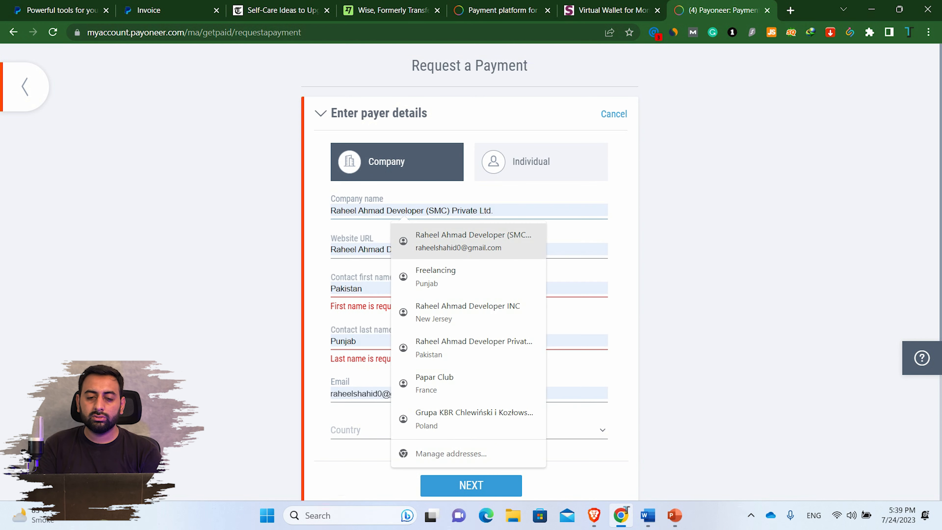
click(468, 241)
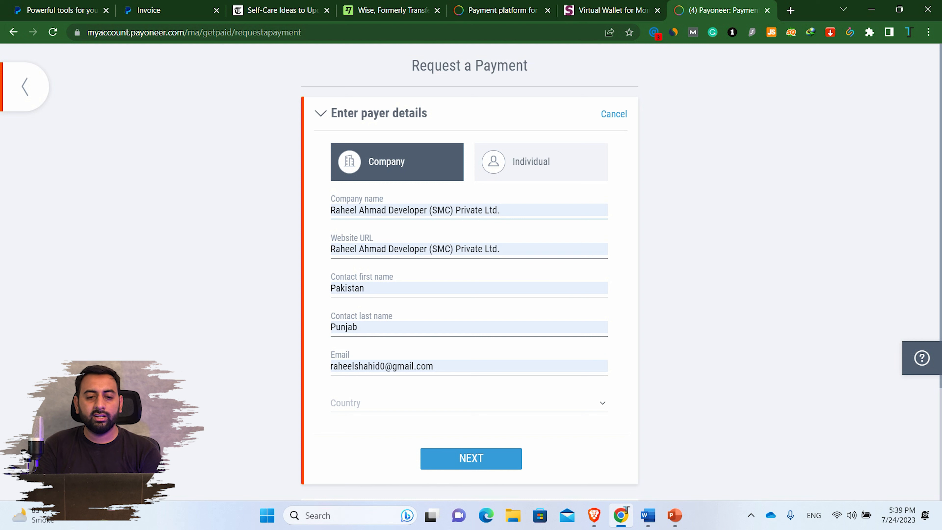
drag(513, 250, 437, 251)
key(ctrl+a)
key(BackSpace)
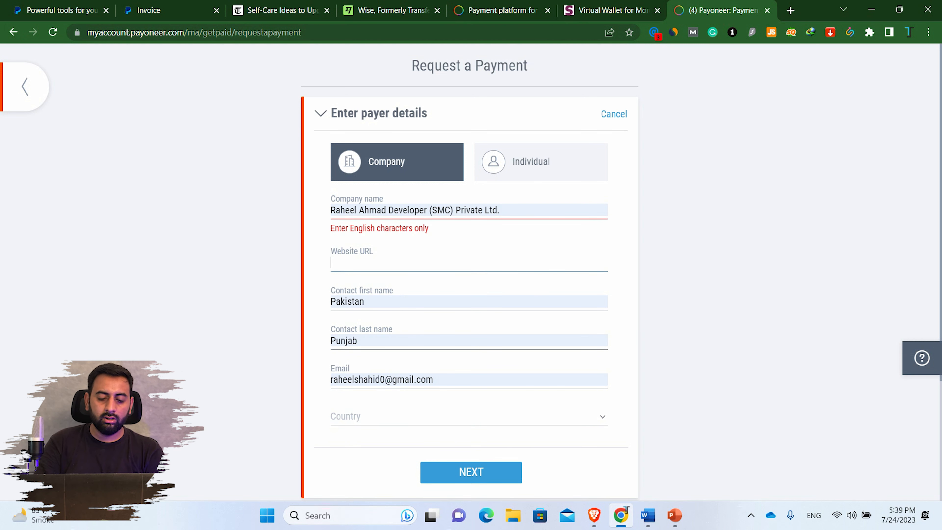
text(abc.com)
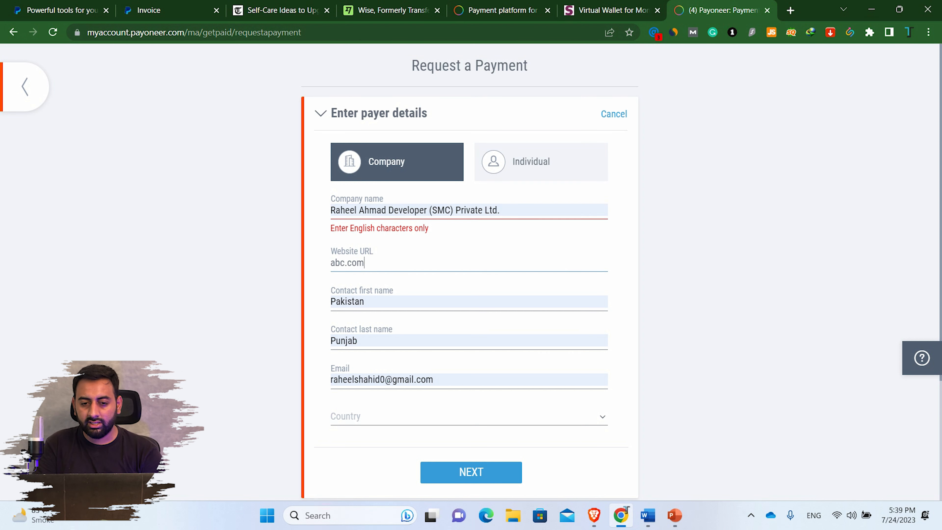
- Edit the company name to drop '(SMC) Private Ltd.' and end in 'PVt Ltd'
click(503, 210)
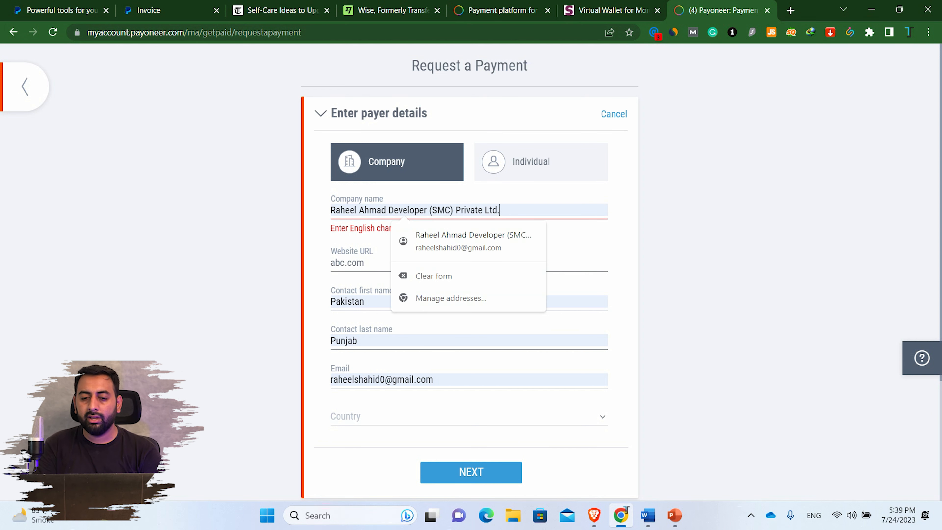
key(BackSpace)
key(BackSpace)
key(BackSpace)
key(BackSpace)
key(BackSpace)
key(BackSpace)
key(BackSpace)
key(BackSpace)
key(BackSpace)
key(BackSpace)
key(BackSpace)
key(BackSpace)
key(BackSpace)
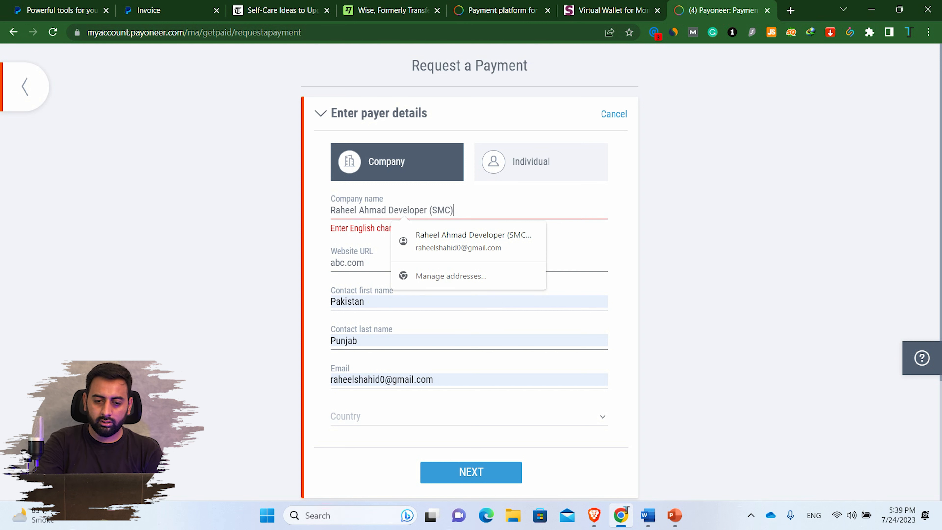
key(BackSpace)
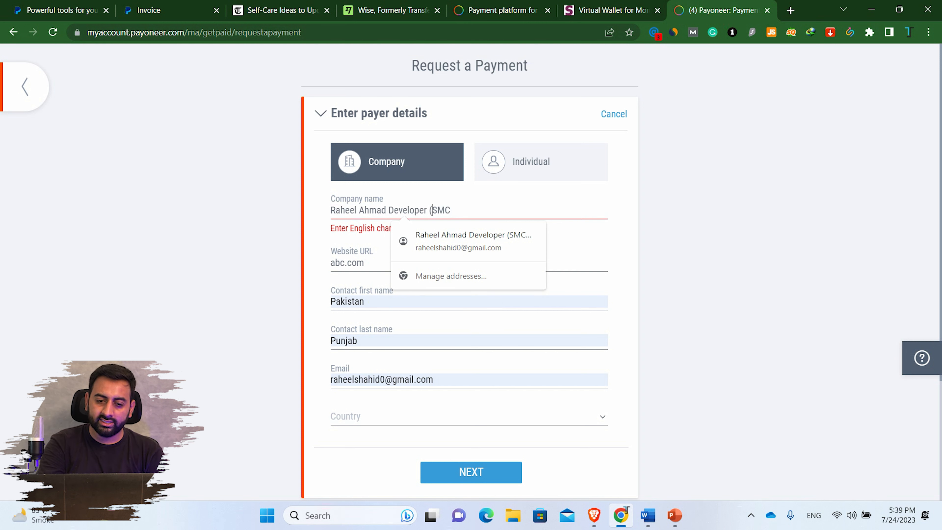
key(Left)
key(Left)
key(Left)
key(BackSpace)
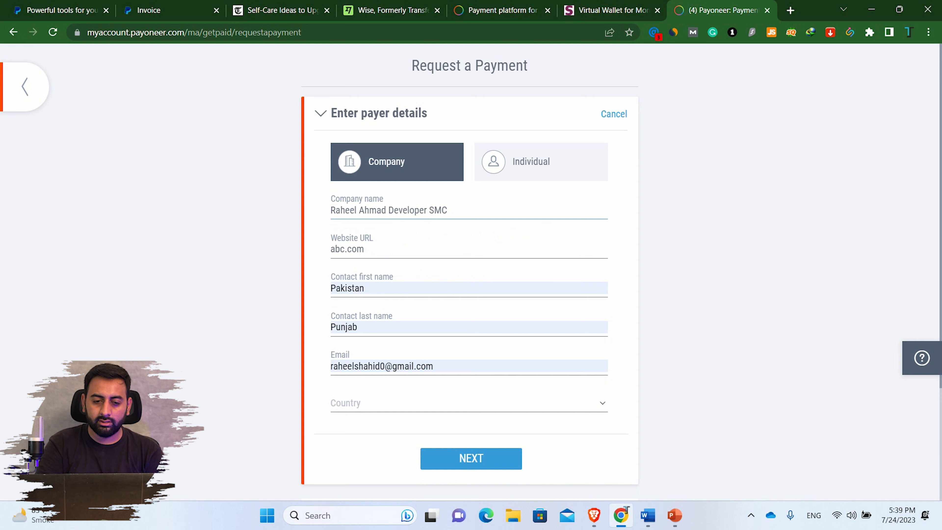
click(447, 210)
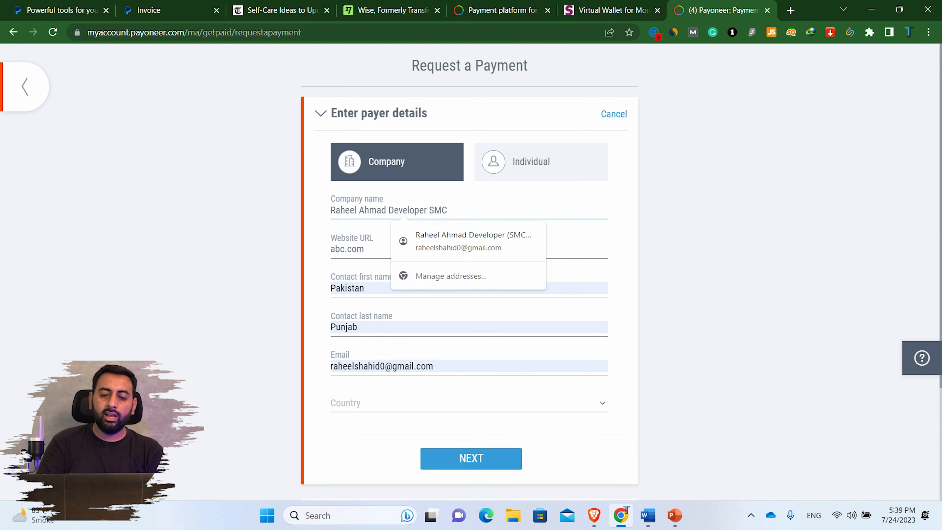
key(BackSpace)
key(BackSpace)
key(BackSpace)
key(BackSpace)
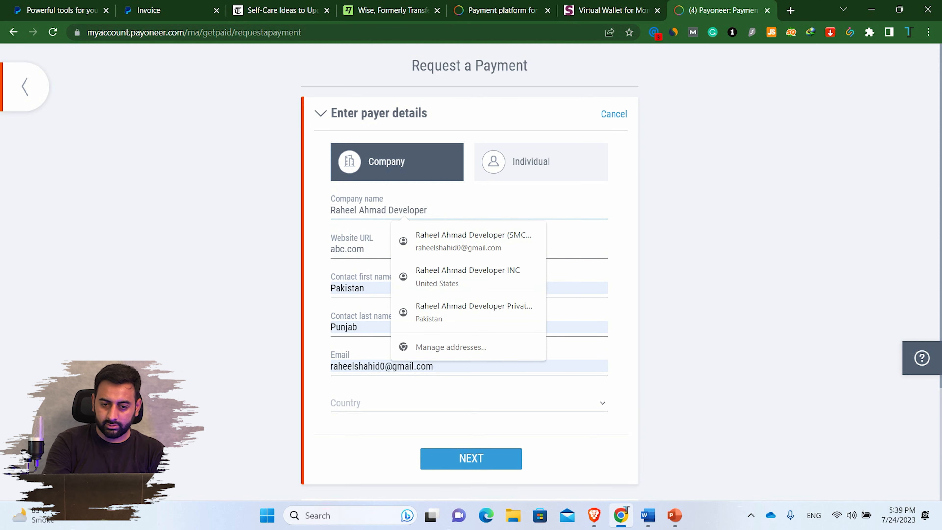
text(PVt Ltd)
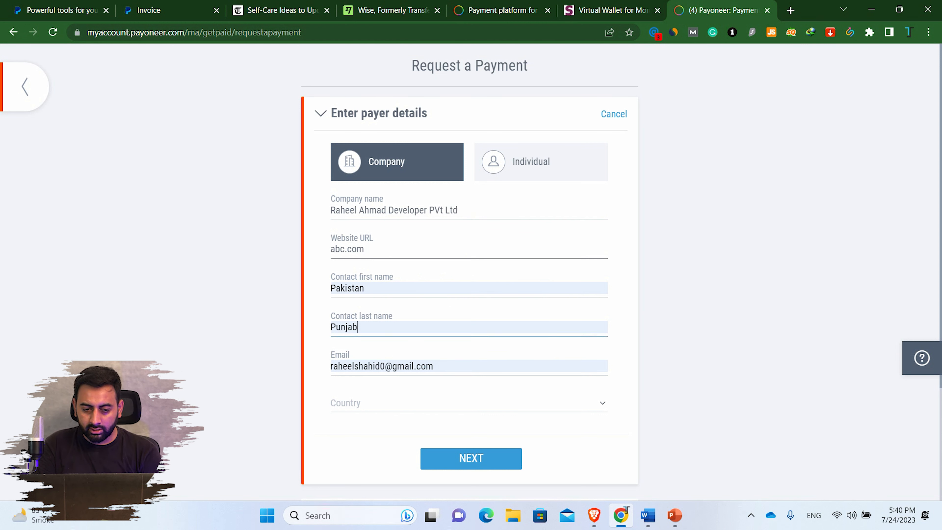
- Re-enter the contact's first and last name
key(BackSpace)
key(BackSpace)
key(BackSpace)
key(BackSpace)
key(BackSpace)
key(BackSpace)
scroll(470, 260, down, 4)
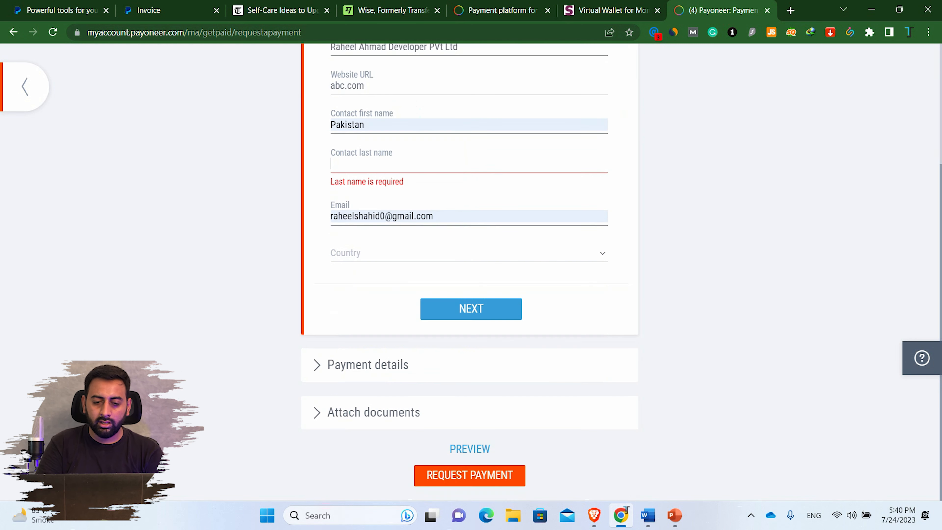
click(365, 125)
key(BackSpace)
key(BackSpace)
key(BackSpace)
key(BackSpace)
key(BackSpace)
key(BackSpace)
key(BackSpace)
key(BackSpace)
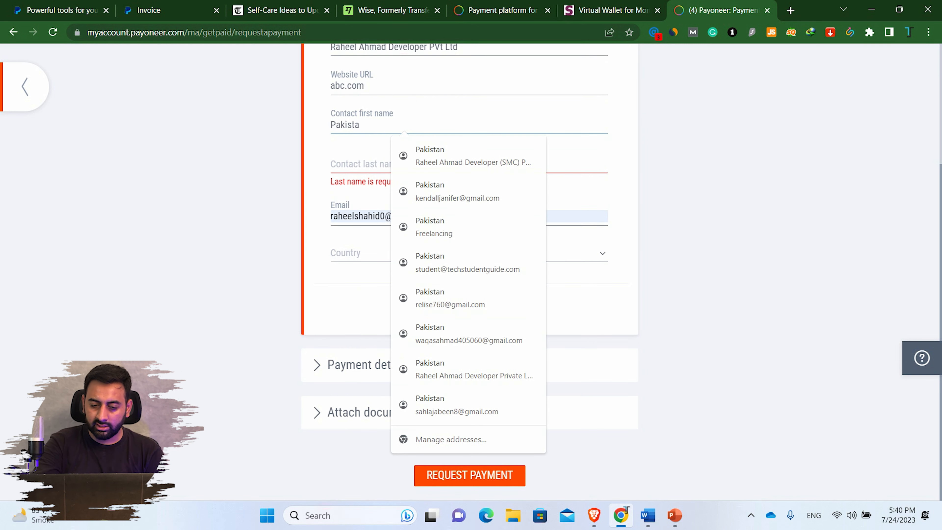
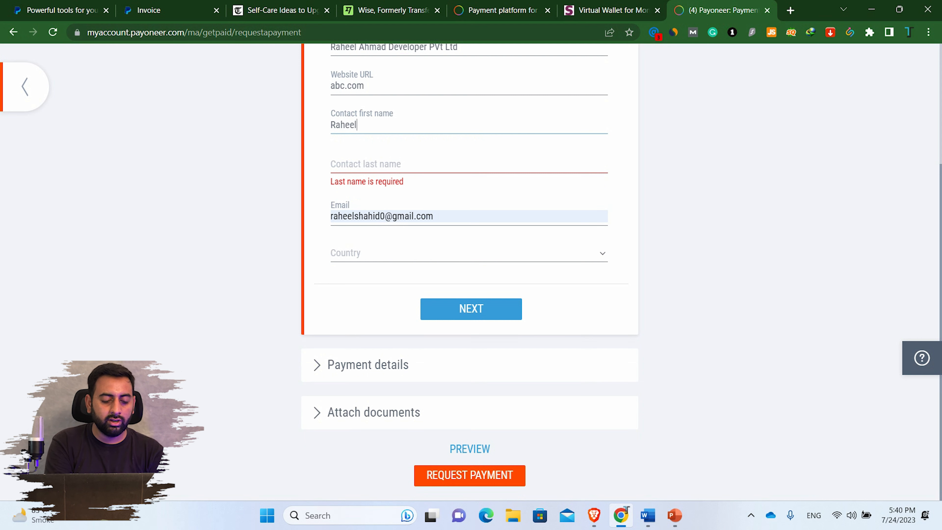
key(Tab)
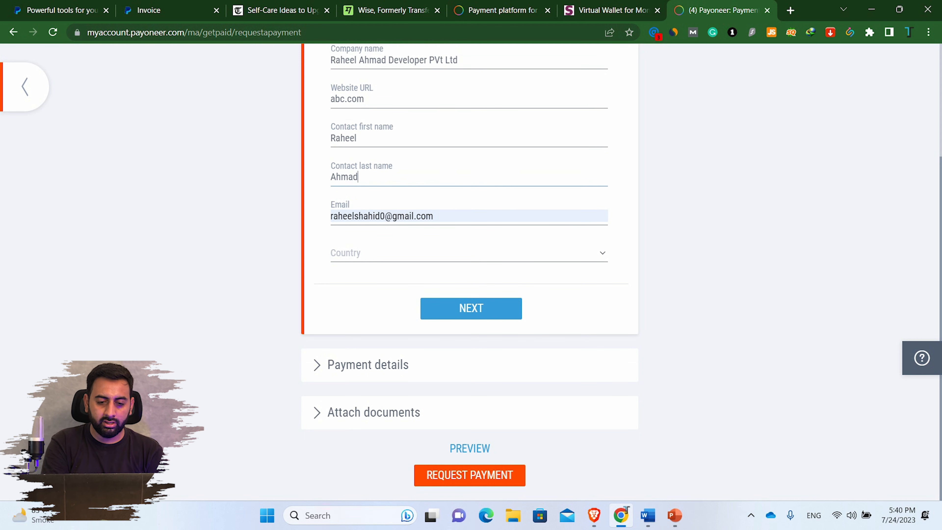
- Set the payer's country to Pakistan and submit the payer details
key(Tab)
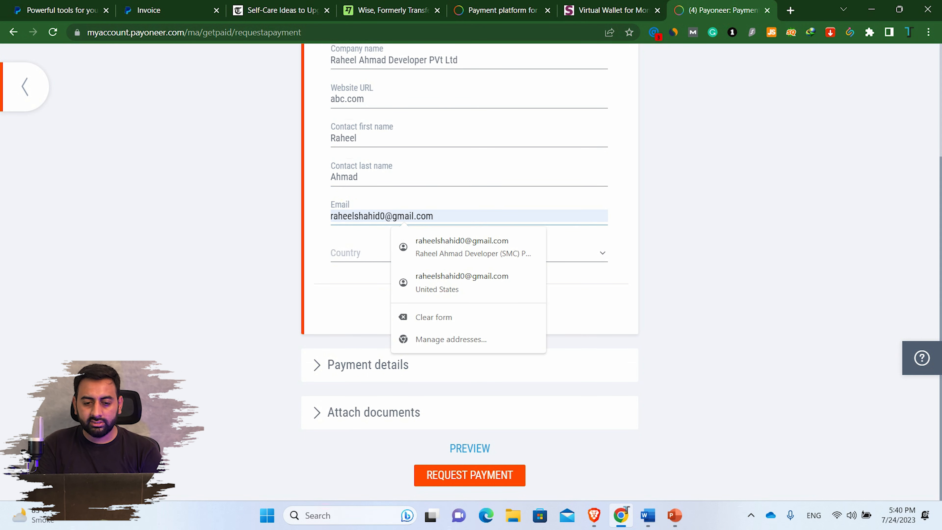
key(Tab)
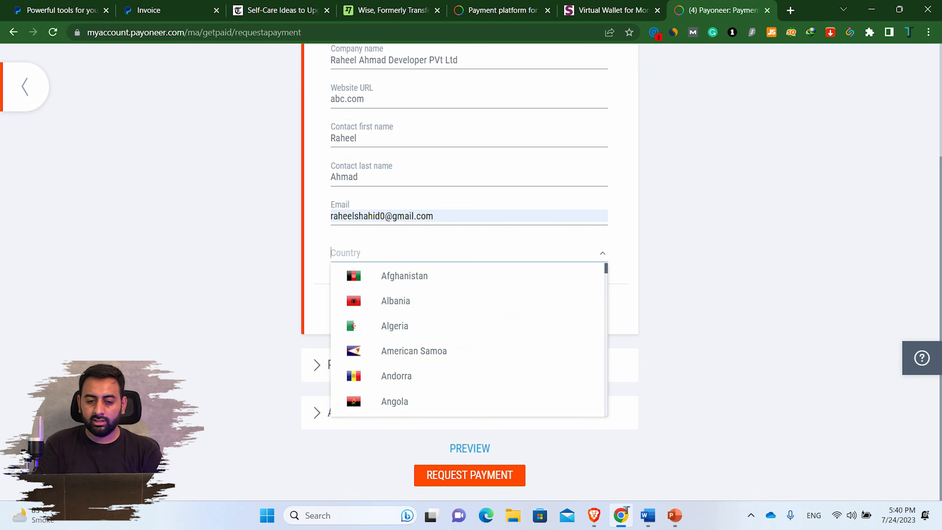
text(pak)
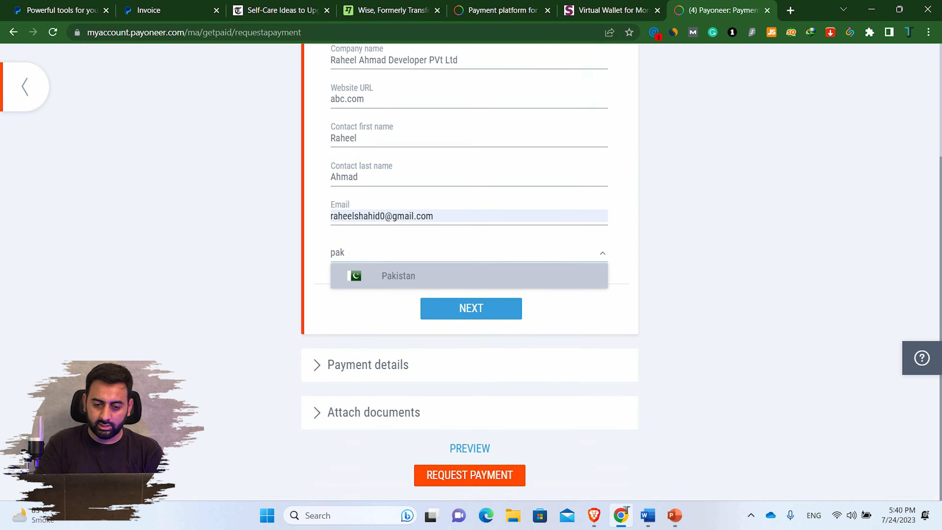
scroll(469, 272, up, 4)
key(Return)
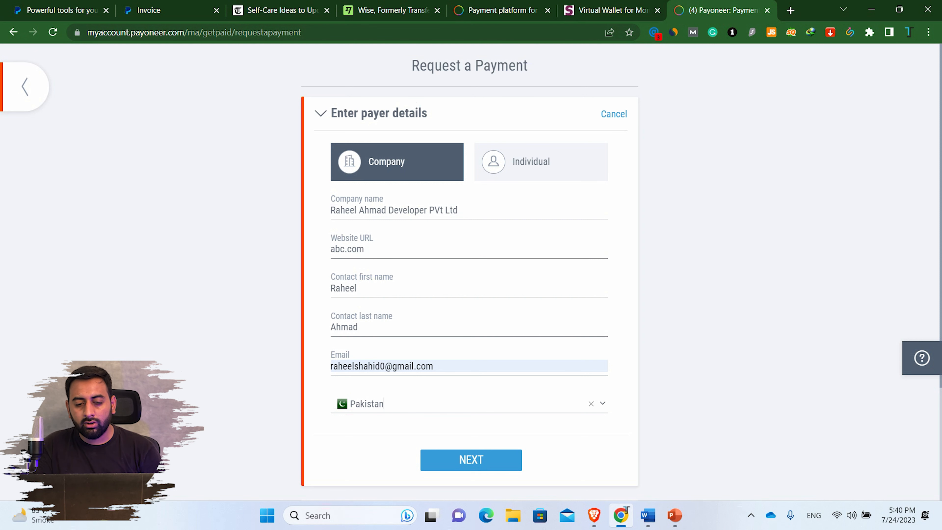
scroll(471, 410, down, 1)
click(471, 409)
scroll(471, 410, down, 1)
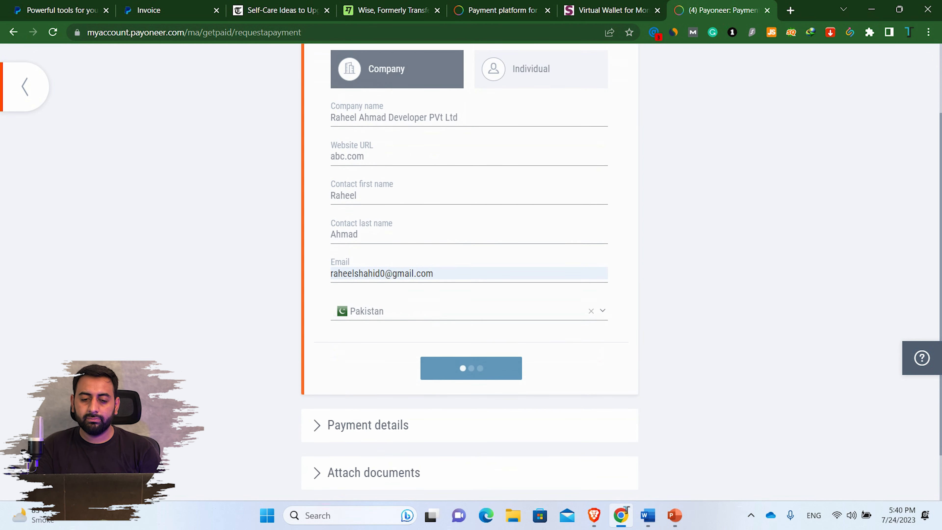
scroll(470, 273, down, 2)
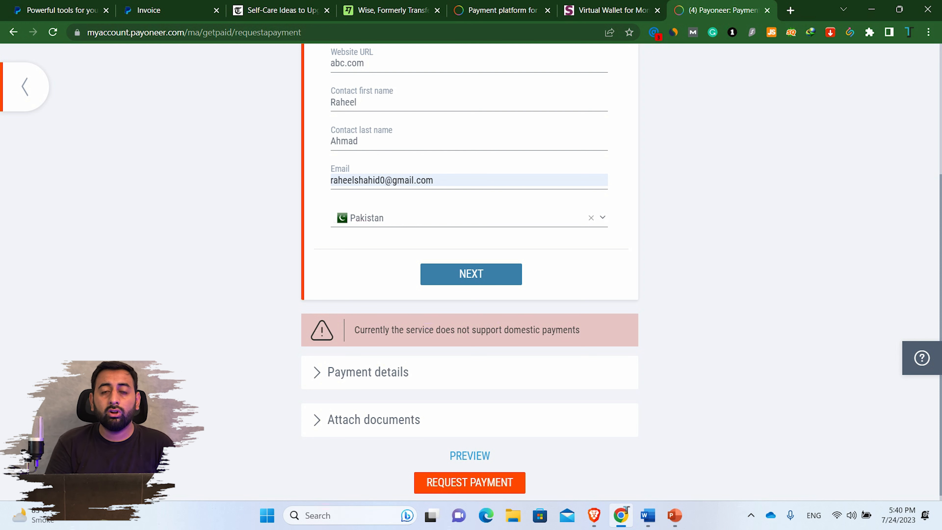
- Change the country to United States of America, choose state Delaware, and submit the payer details
click(469, 218)
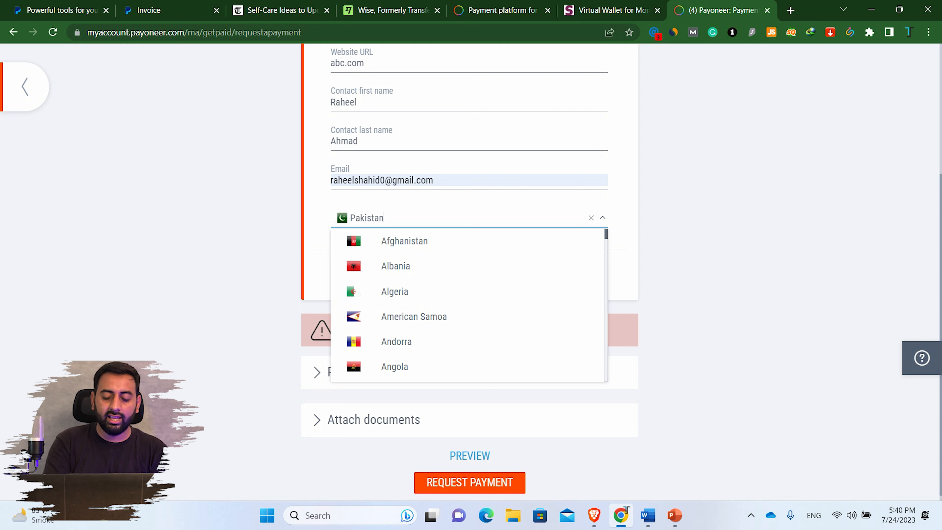
text(un)
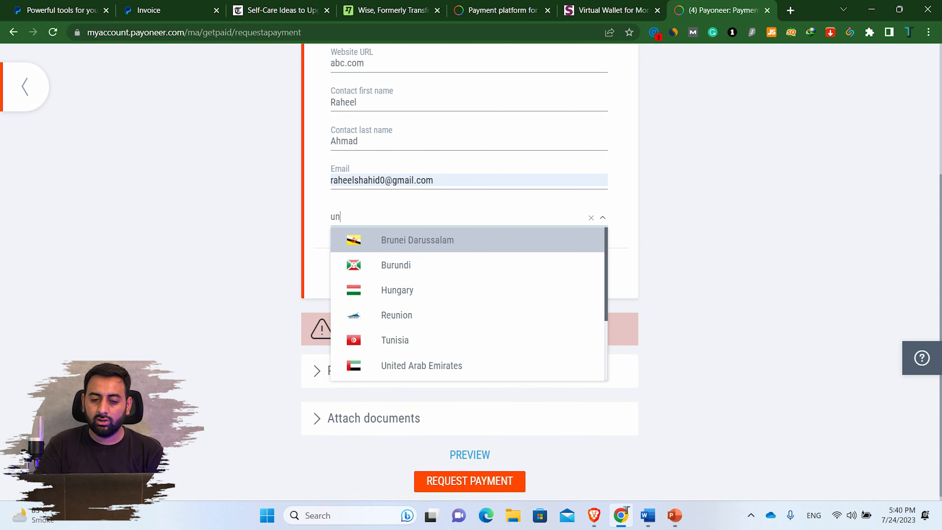
scroll(467, 315, down, 3)
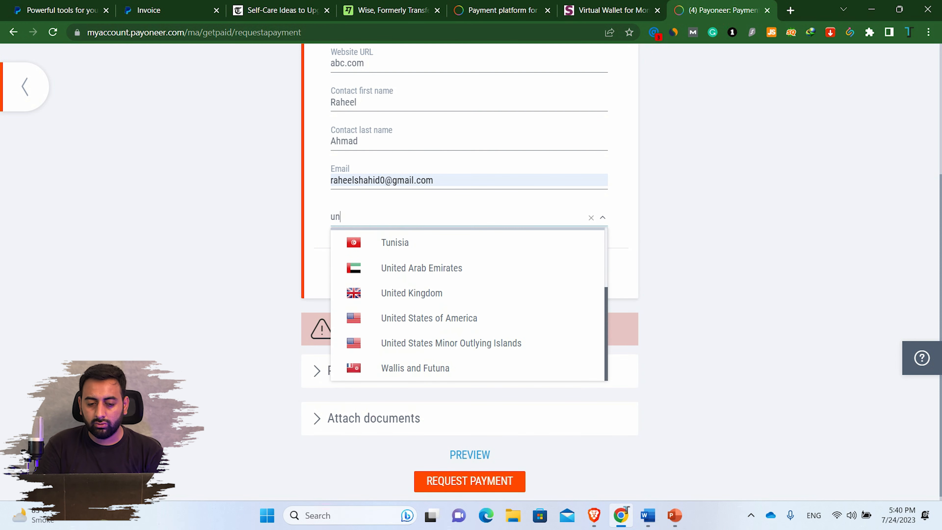
click(428, 317)
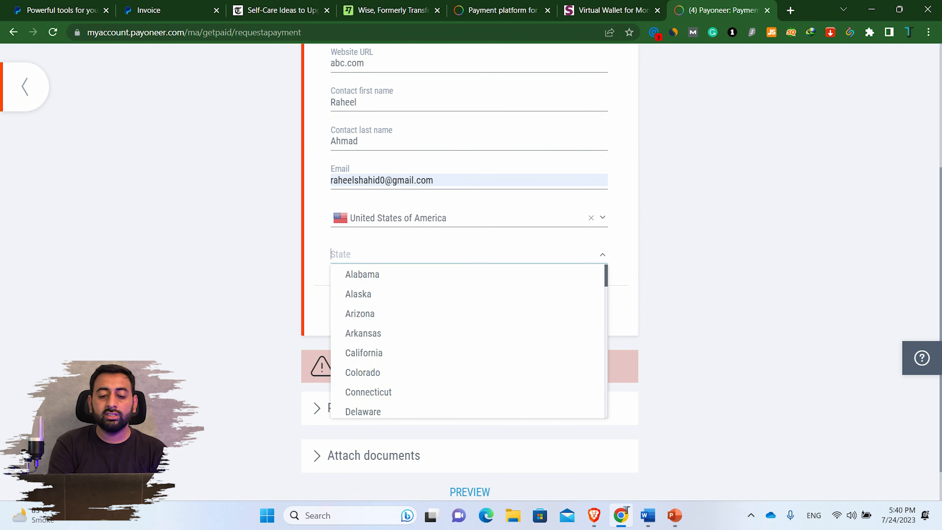
key(Down)
key(Down)
key(Down)
key(Down)
key(Down)
key(Down)
key(Down)
key(Down)
key(Return)
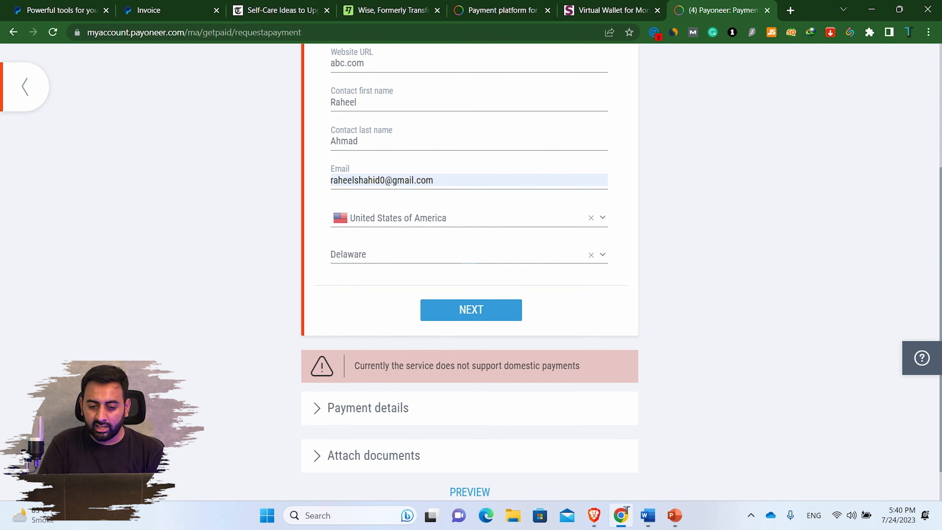
key(Return)
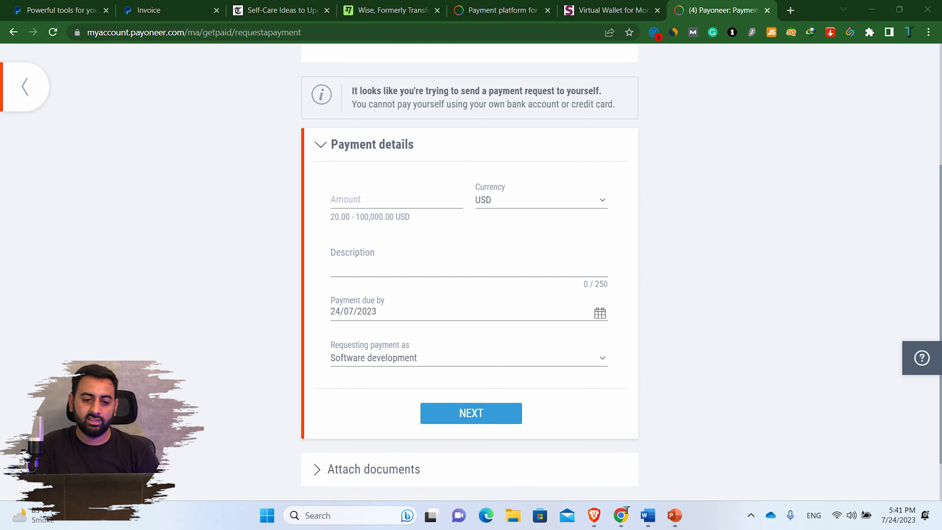
- Enter amount 20 and the description 'guest post on oldpakistan.com'
click(396, 201)
text(20)
click(444, 264)
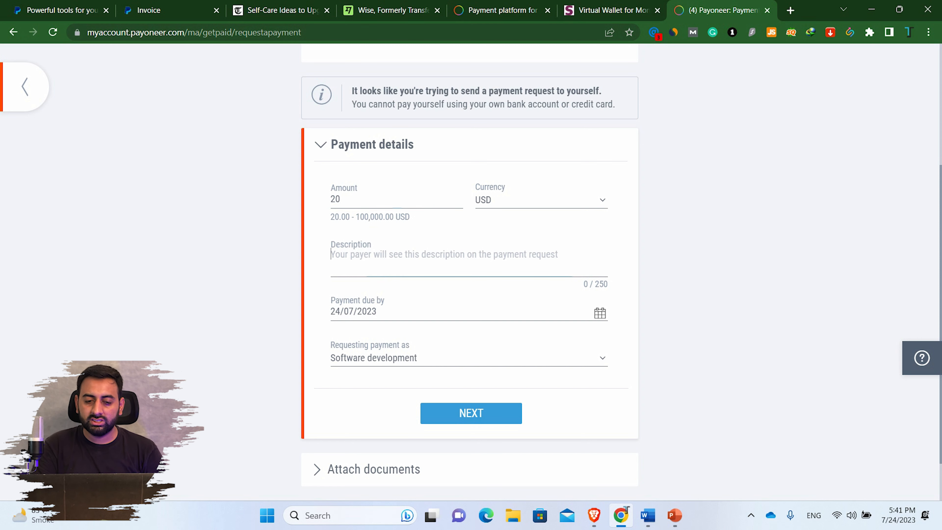
text(gue)
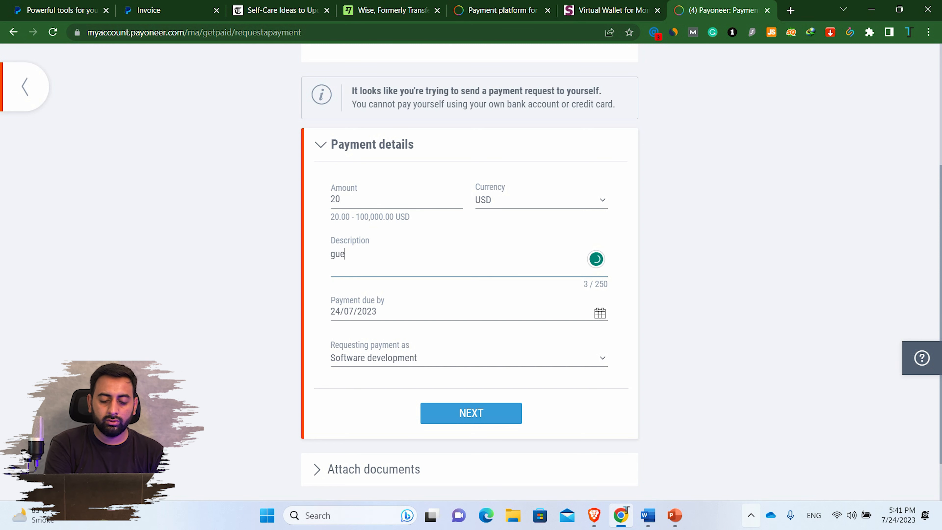
text(st post)
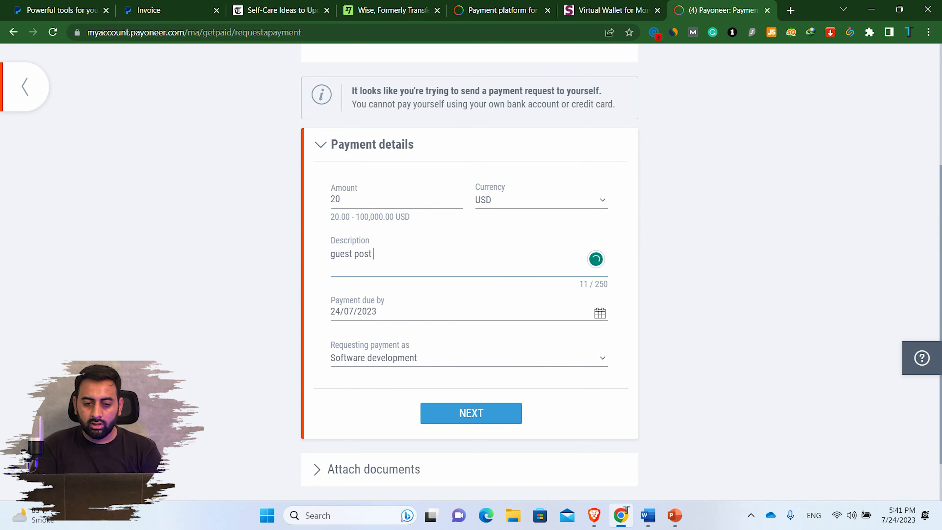
text(p)
key(BackSpace)
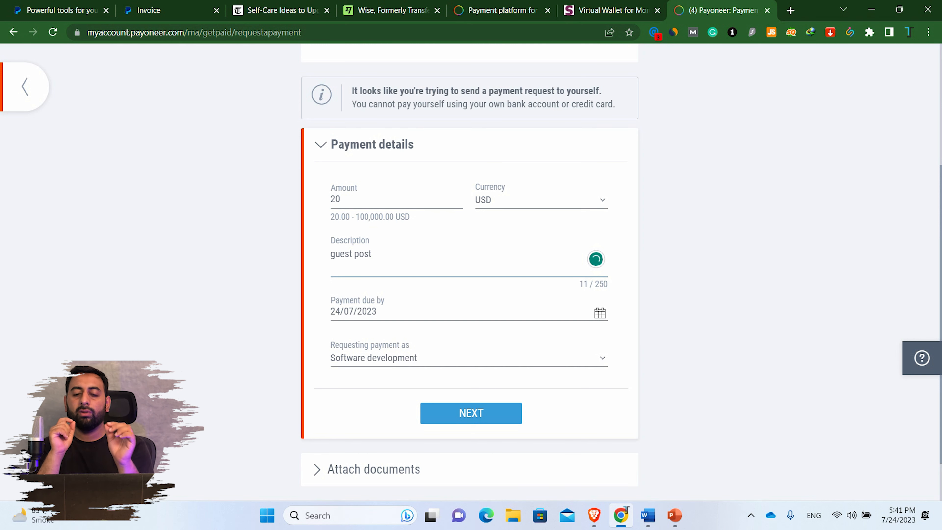
text(on o)
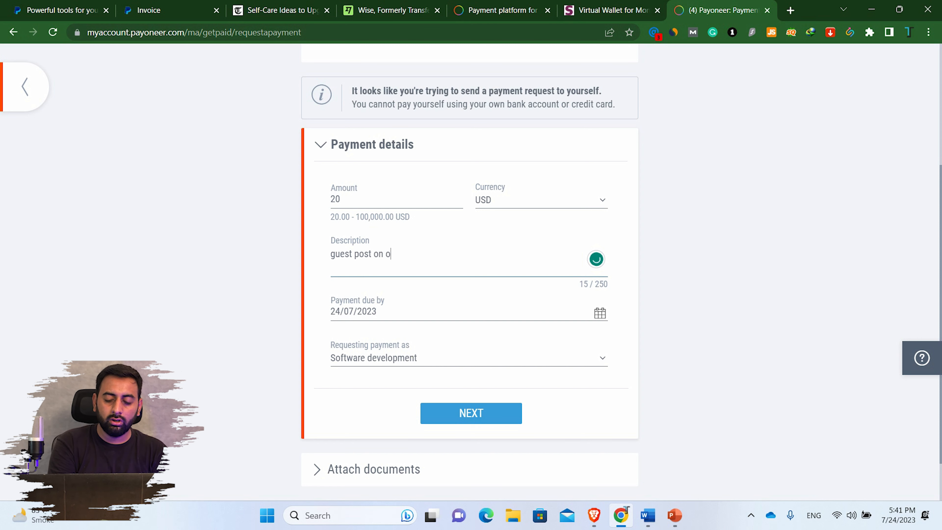
text(ldpakistan.com)
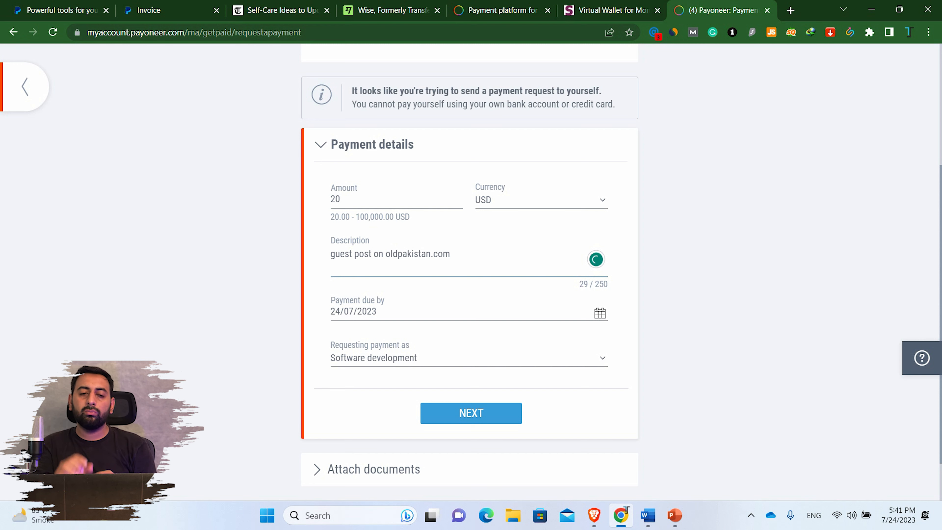
- Paste the article link from another tab into the description, then clear it
key(ctrl+3)
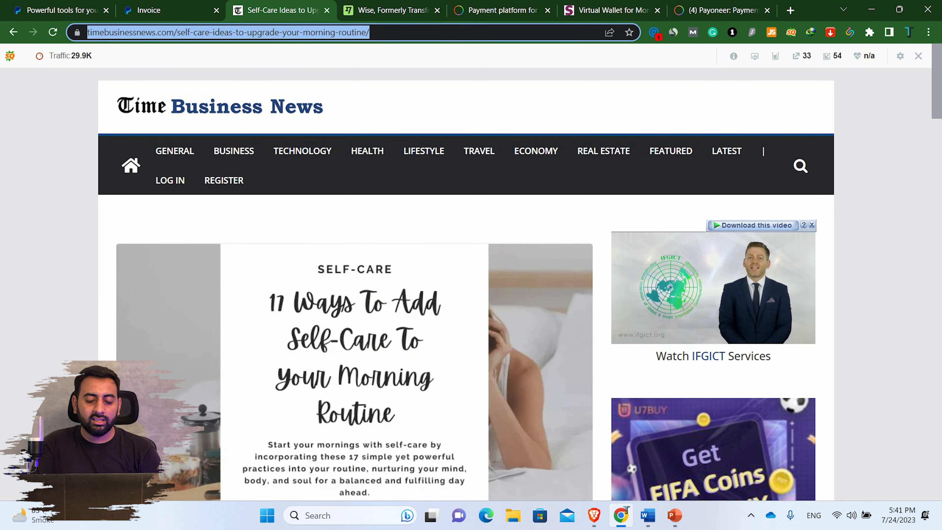
key(ctrl+1)
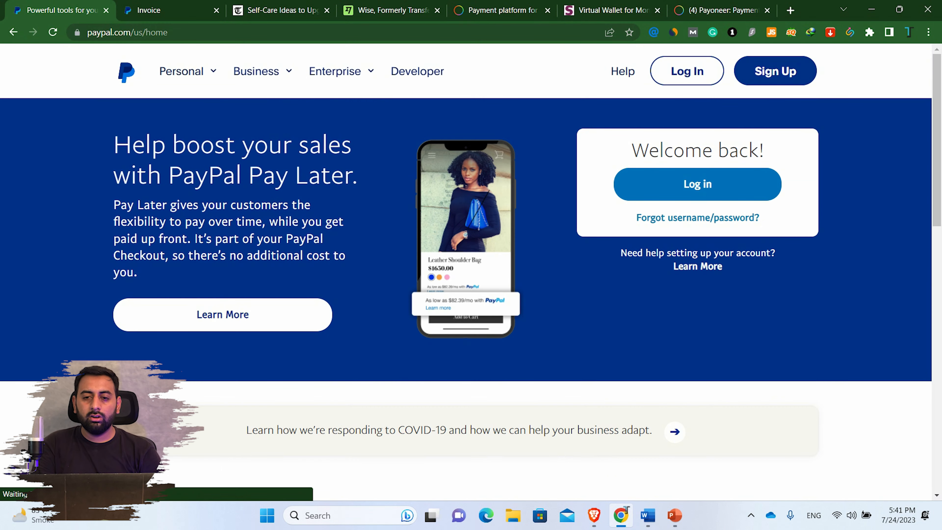
key(ctrl+9)
key(ctrl+a)
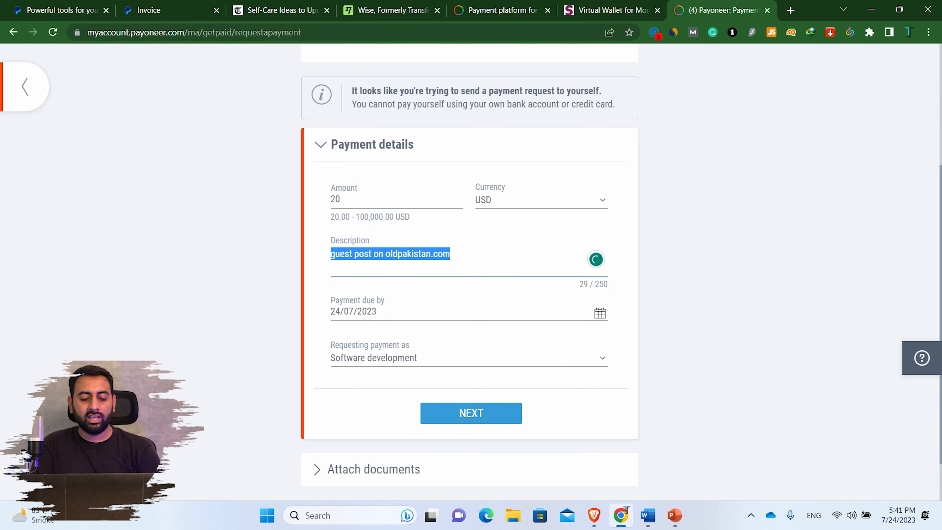
text(https://timebusinessnews.com/self-care-ideas-to-upgrade-your-morning-routine/)
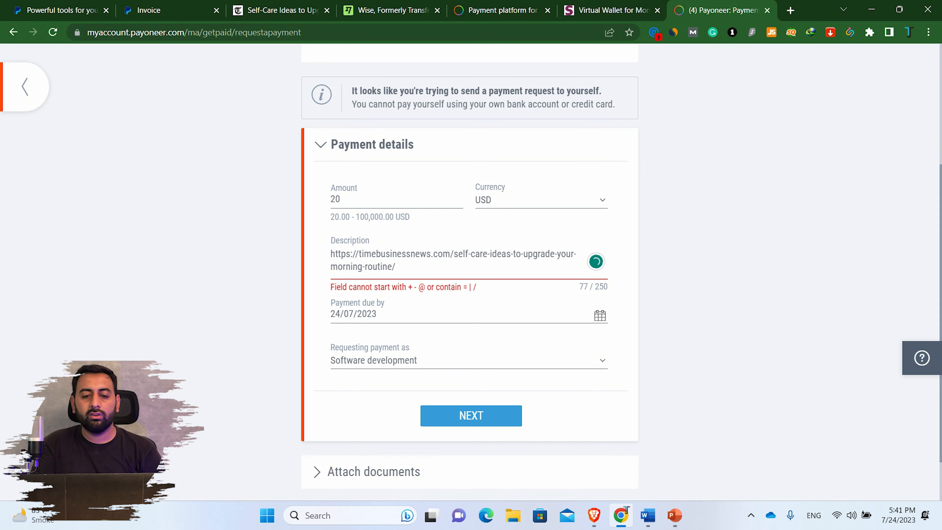
key(BackSpace)
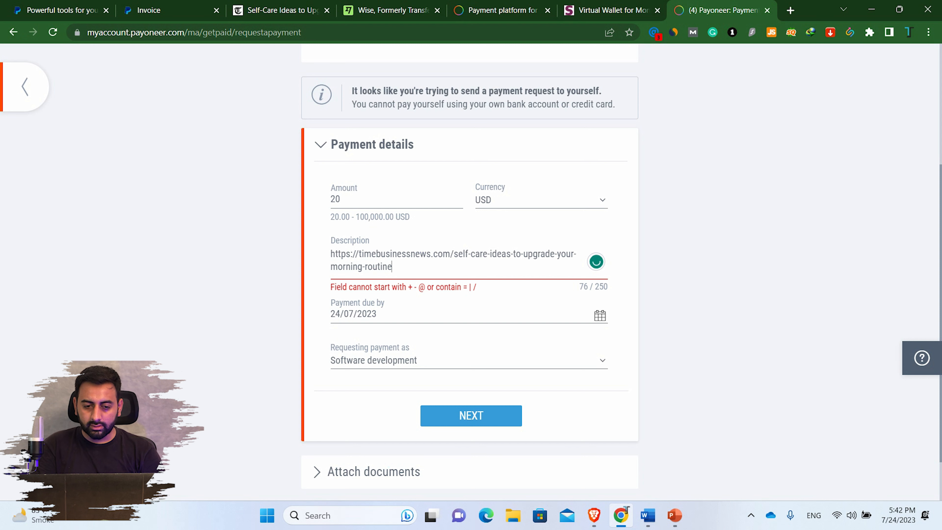
key(ctrl+a)
key(BackSpace)
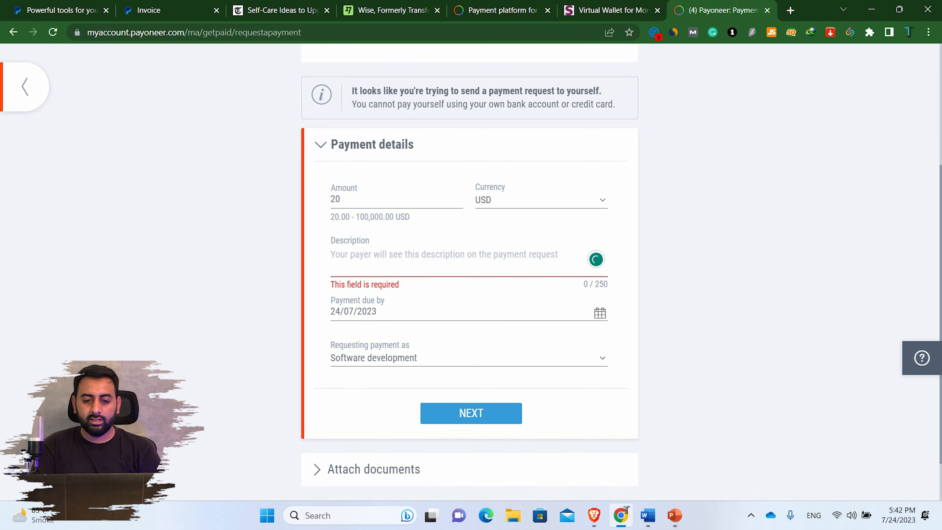
- Keep Software development as the requesting type, set the description to 'guest post', and continue
click(468, 358)
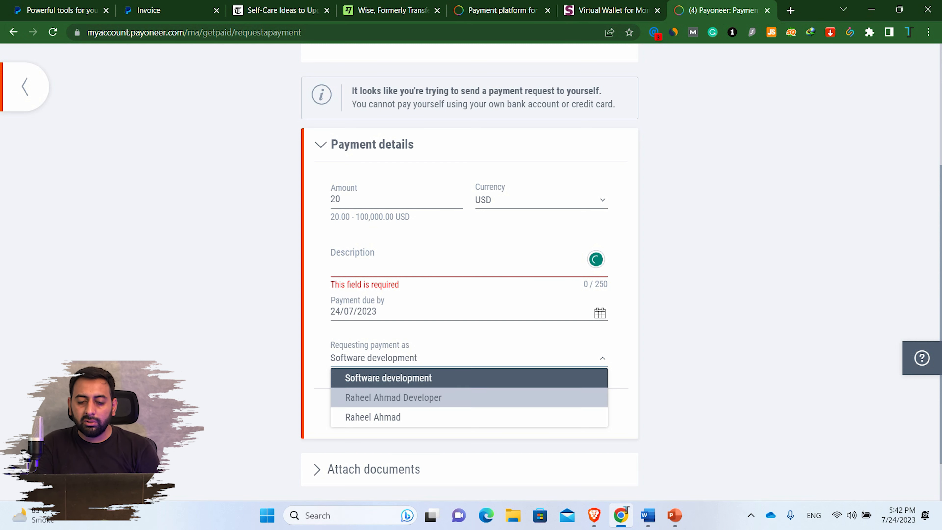
click(394, 397)
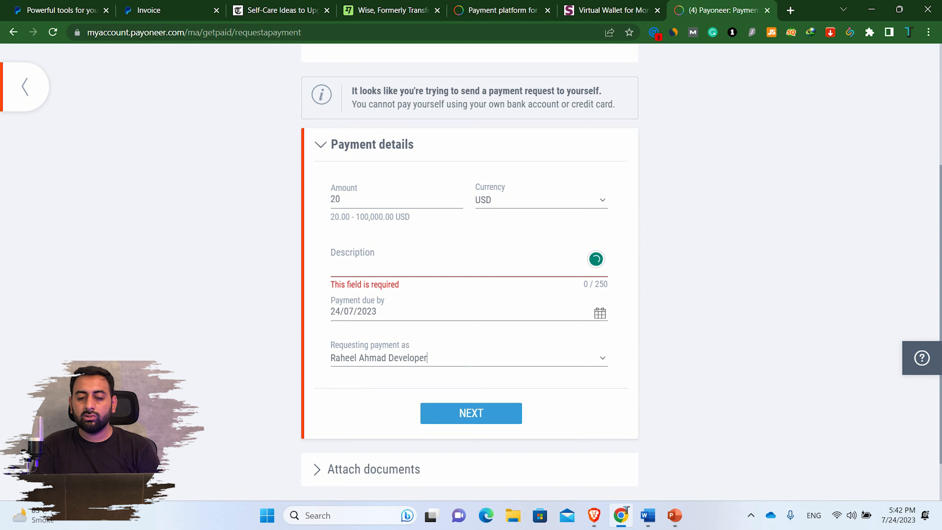
click(393, 358)
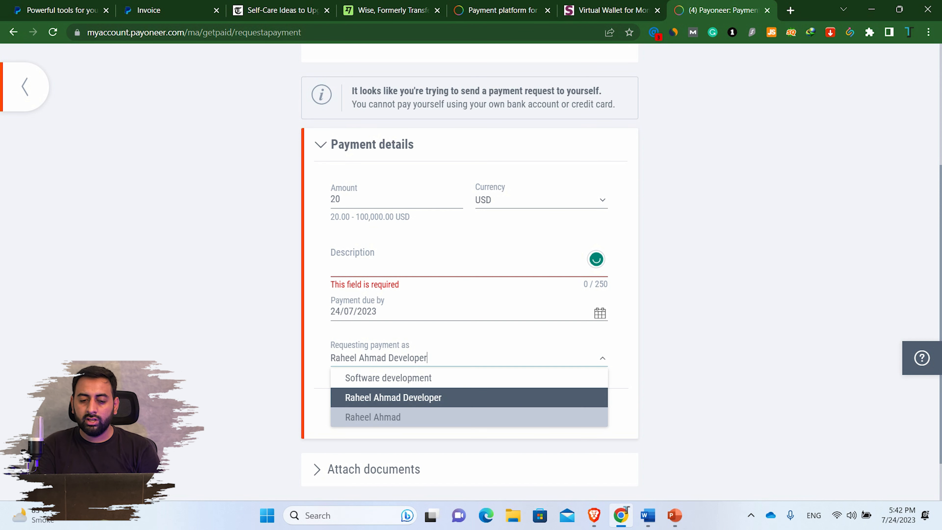
click(393, 417)
click(445, 358)
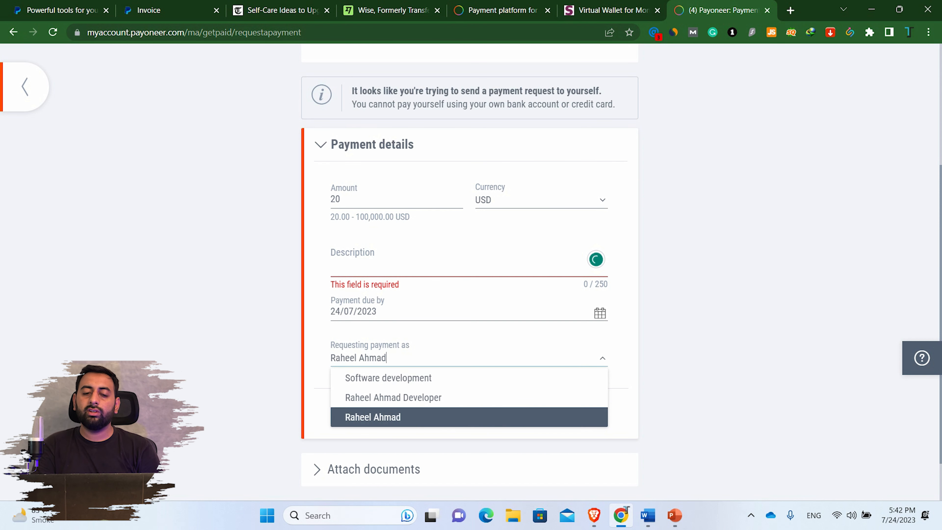
click(393, 377)
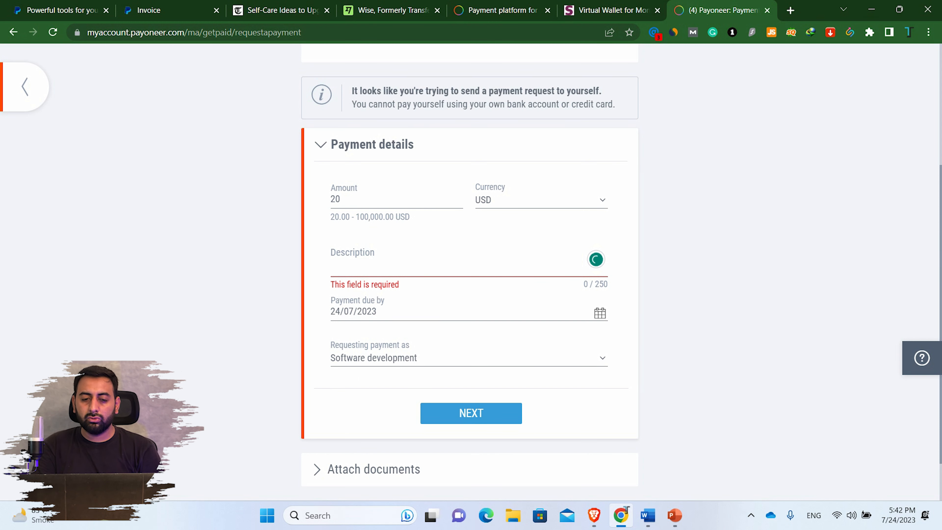
click(408, 257)
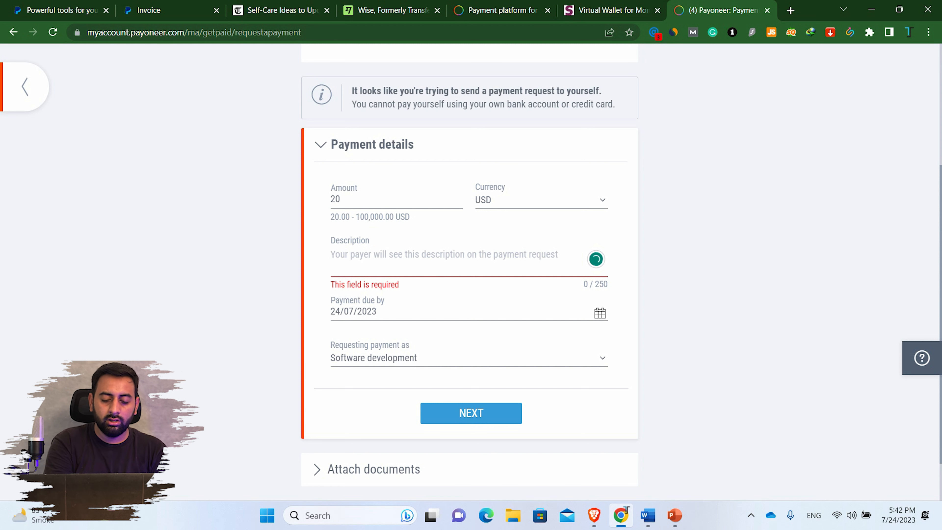
text(guest post)
click(471, 413)
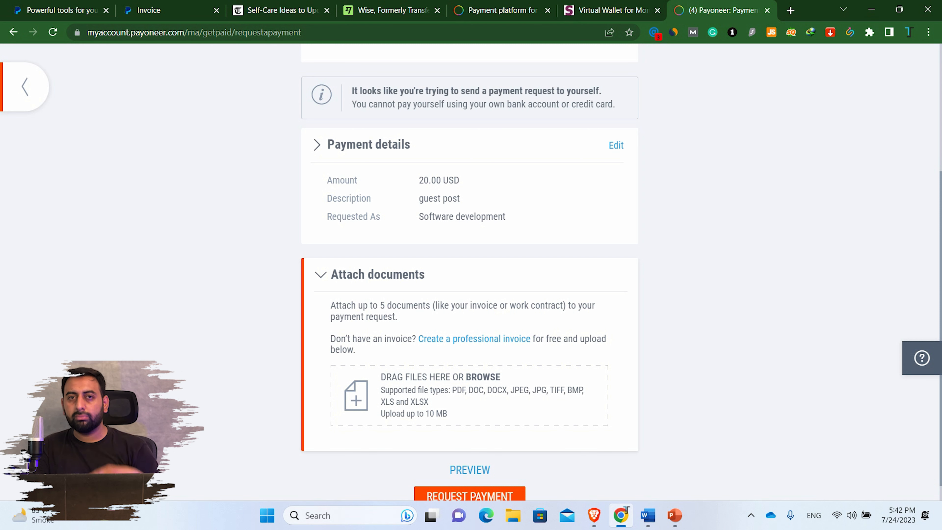
- Scroll down to review the Request Payment section
scroll(469, 278, down, 1)
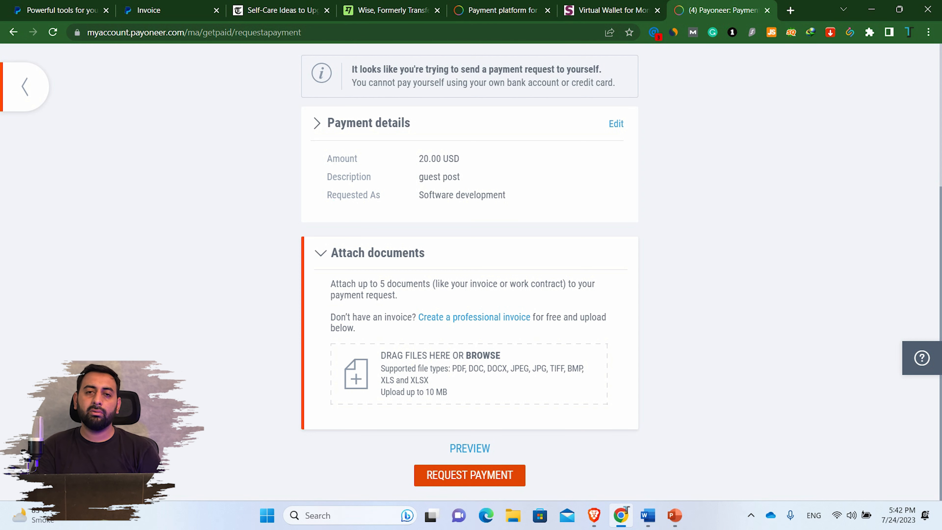
- Go to Receiving accounts and open the USD account's bank details
click(24, 86)
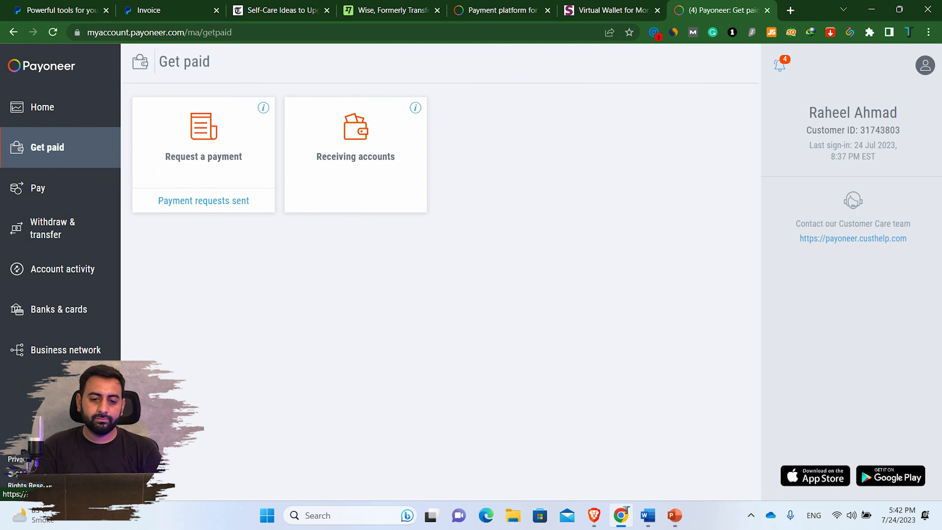
click(356, 159)
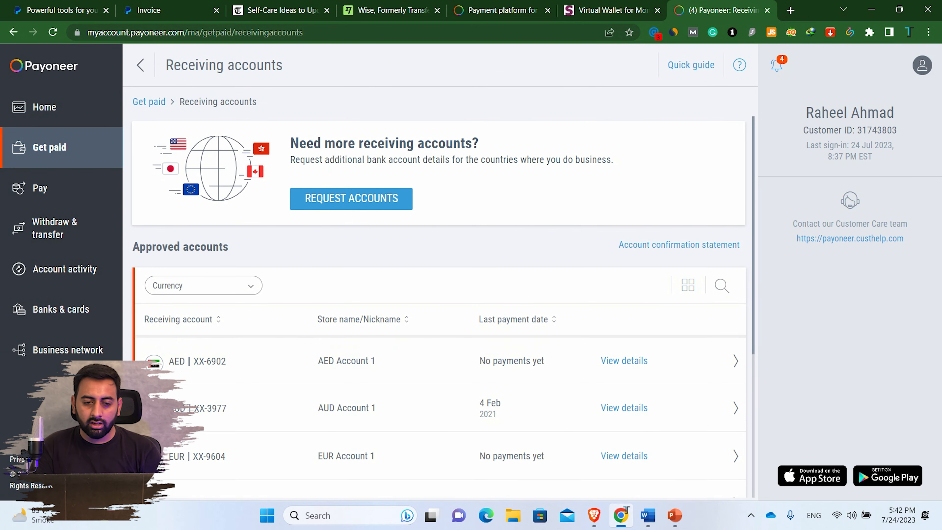
scroll(437, 333, down, 5)
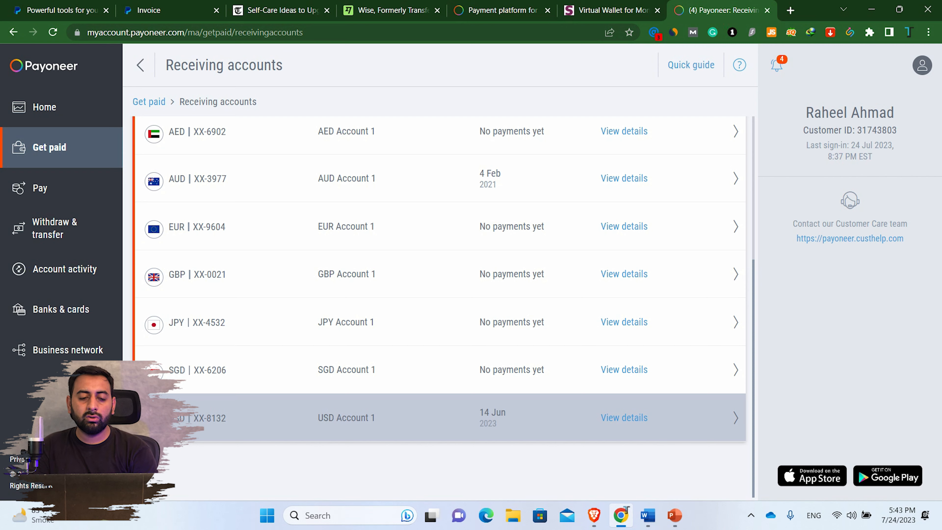
click(624, 418)
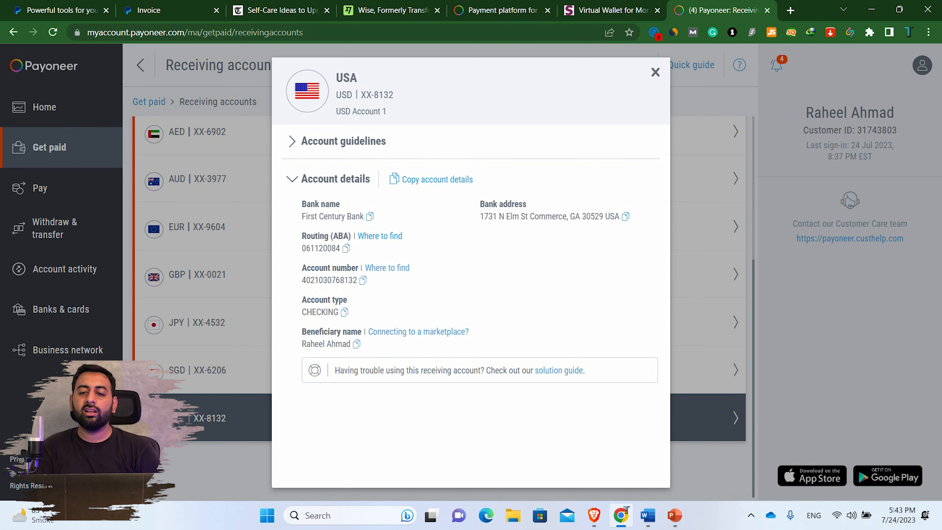
click(655, 72)
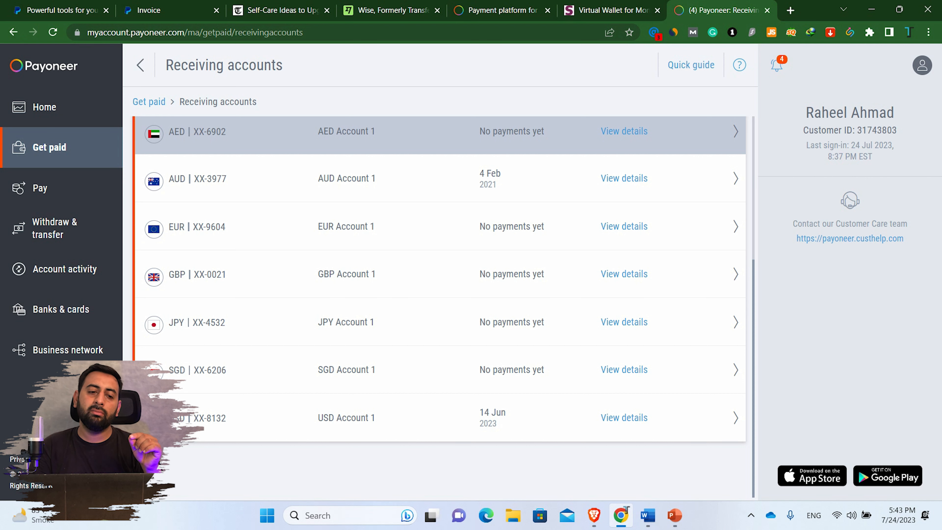
click(624, 418)
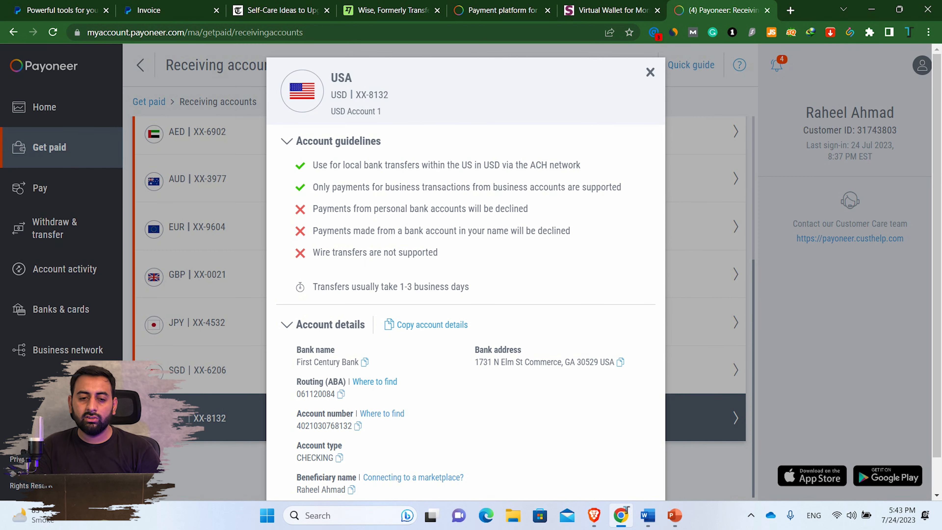
- Highlight each USD guideline, ending on the ACH network note, then close the dialog
drag(313, 165, 580, 165)
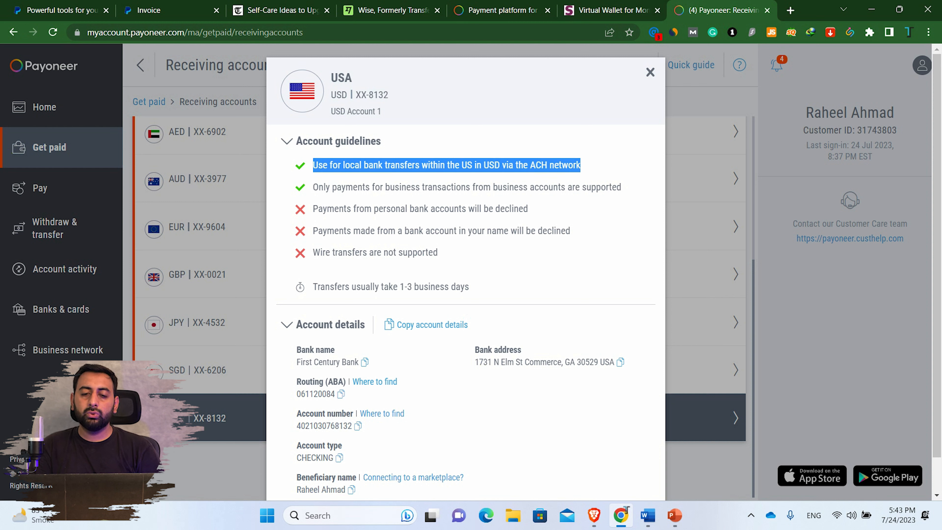
click(586, 165)
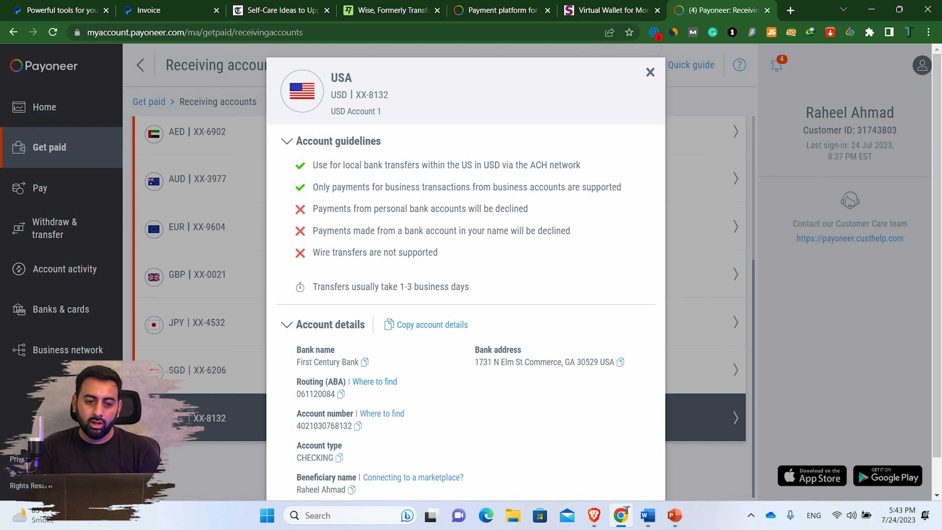
drag(318, 187, 621, 187)
click(623, 187)
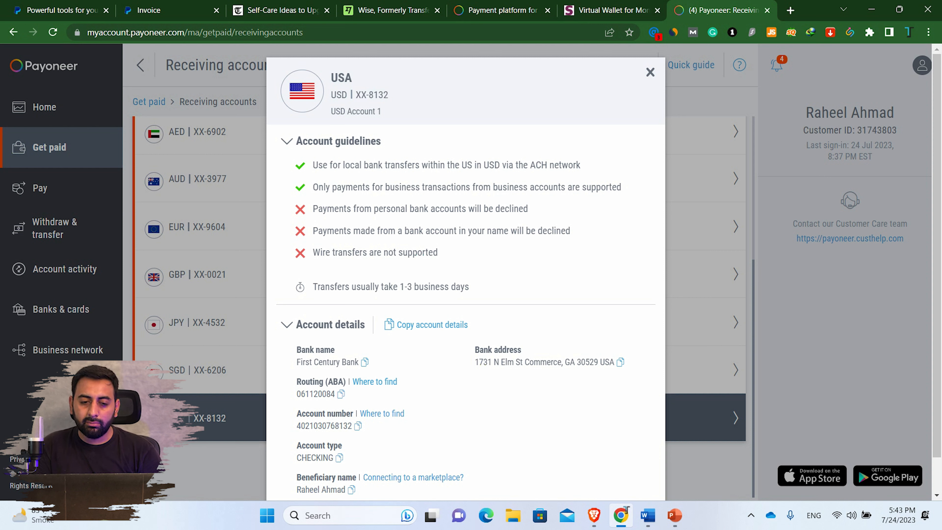
drag(374, 208, 439, 208)
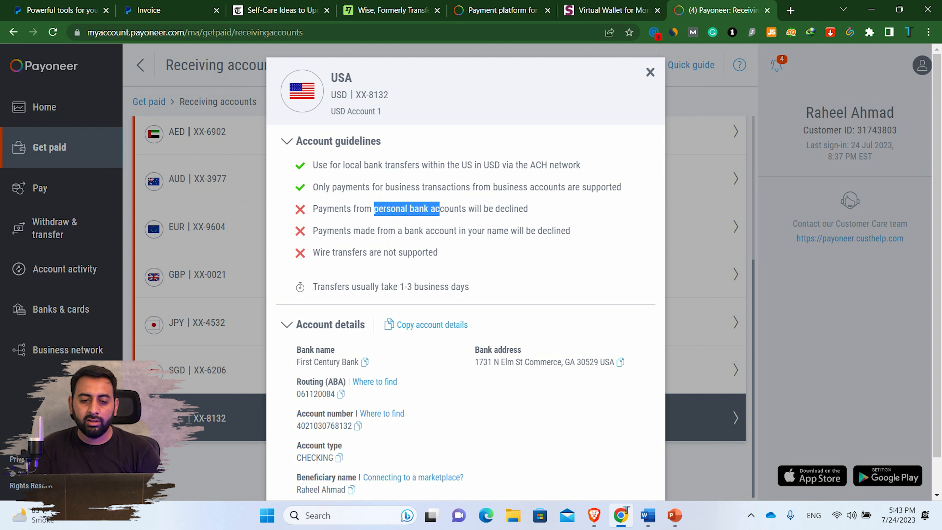
drag(312, 230, 571, 230)
click(570, 230)
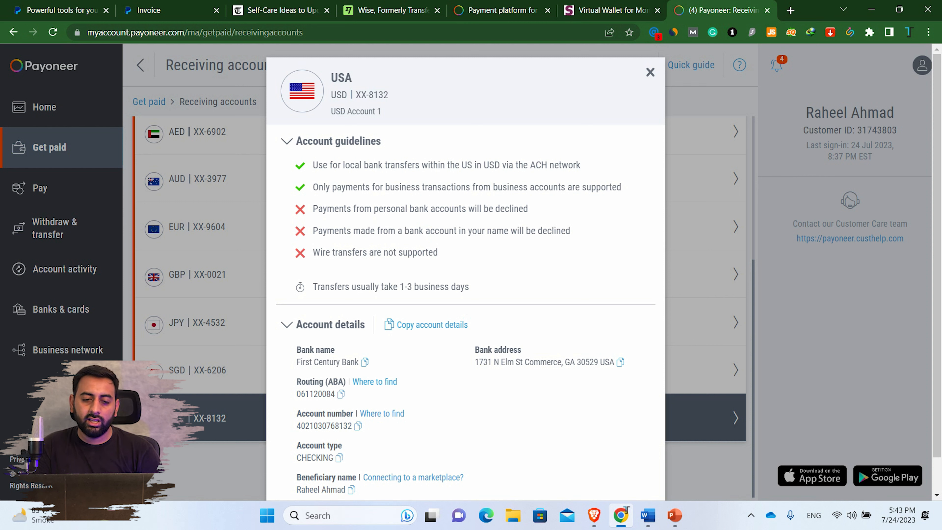
drag(312, 252, 313, 208)
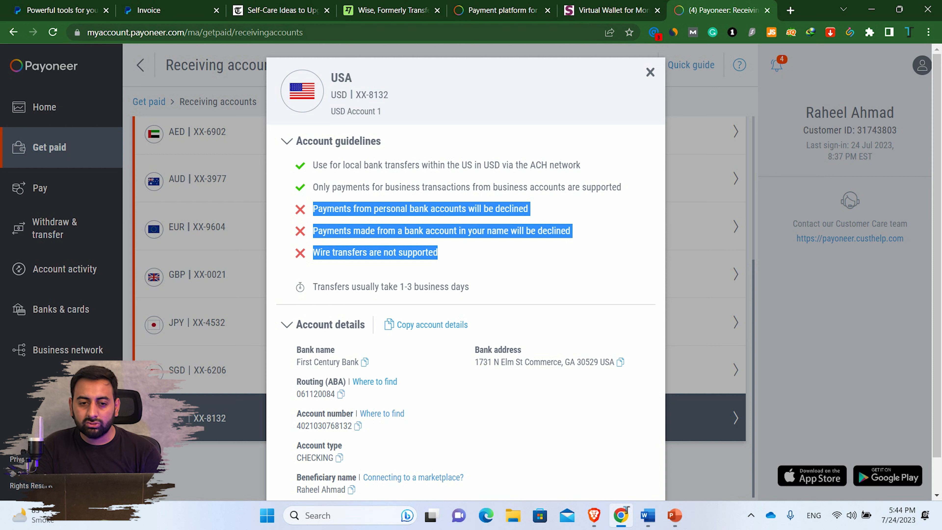
drag(581, 165, 535, 166)
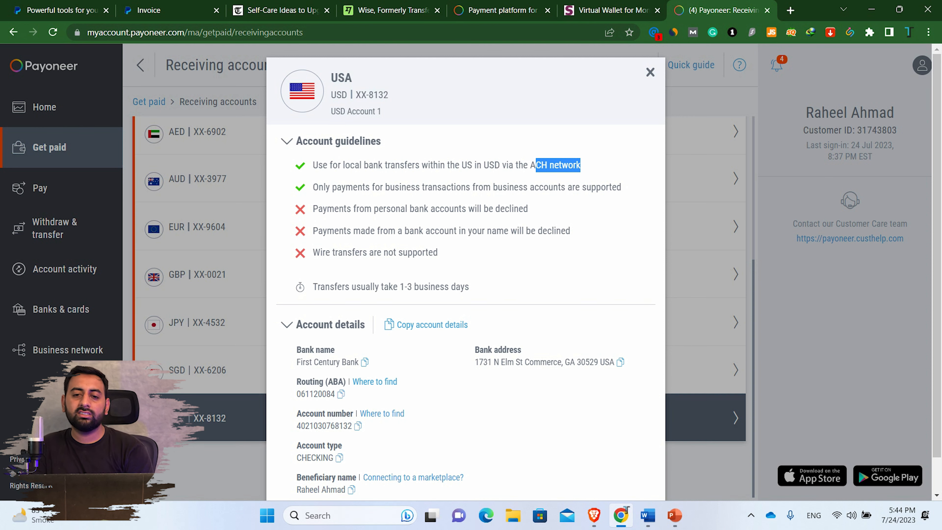
key(Escape)
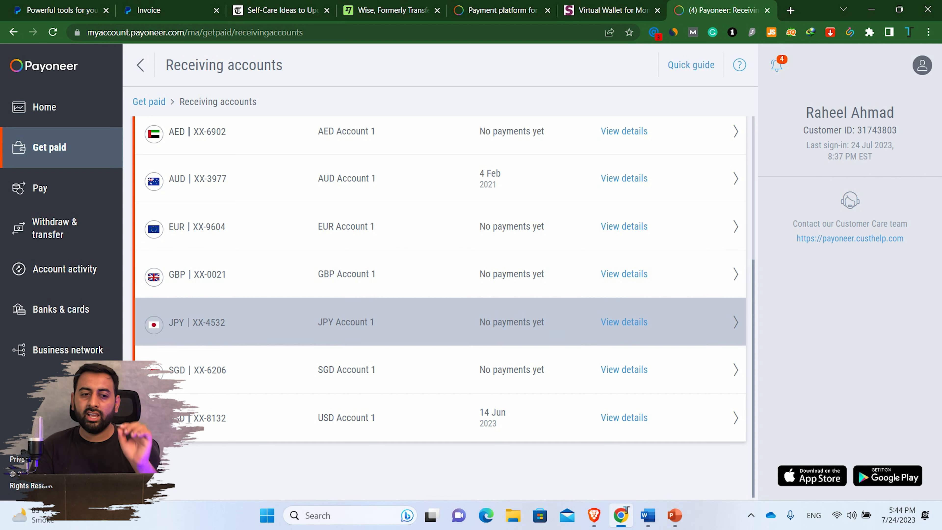
- Scroll through the Receiving accounts list to review each account's last payment date
scroll(439, 275, up, 5)
scroll(439, 275, down, 2)
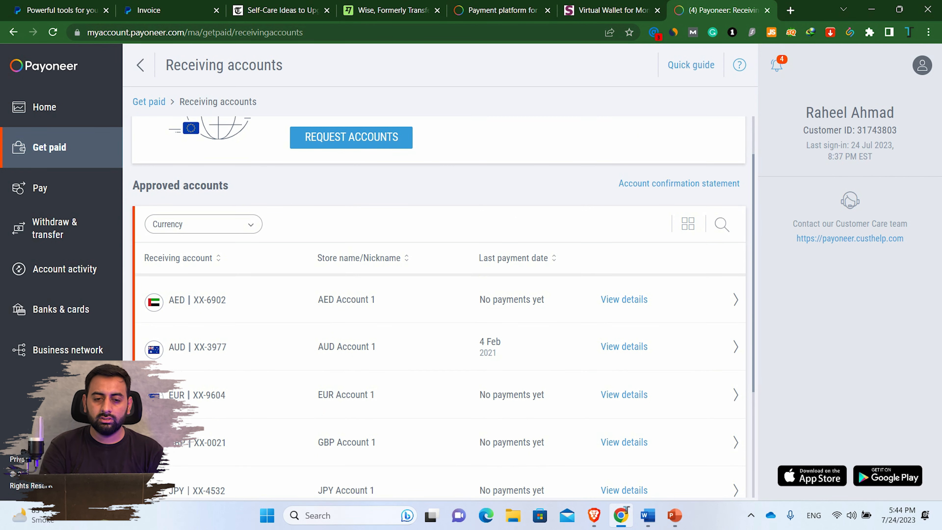
scroll(351, 198, up, 2)
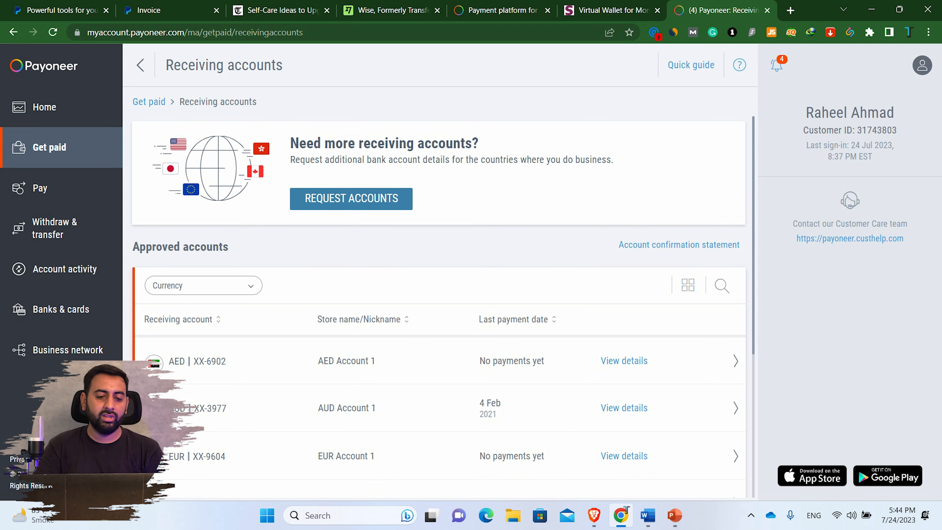
scroll(439, 365, down, 7)
scroll(439, 371, up, 1)
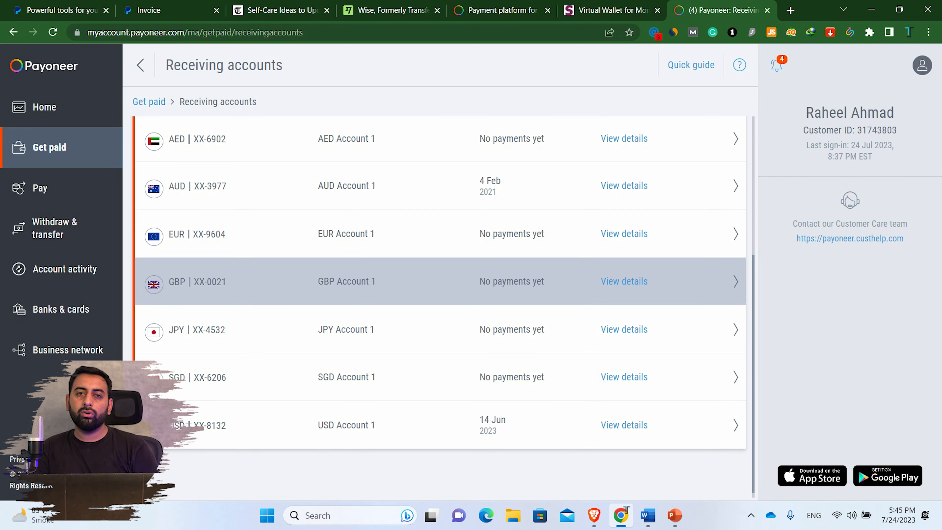
- Open the GBP account's details, read its account guidelines, then close the details
click(624, 281)
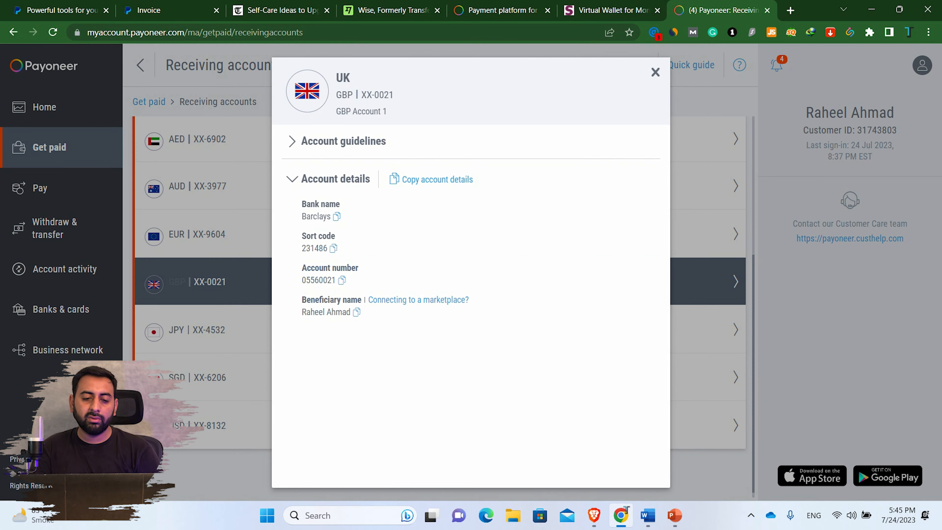
click(343, 141)
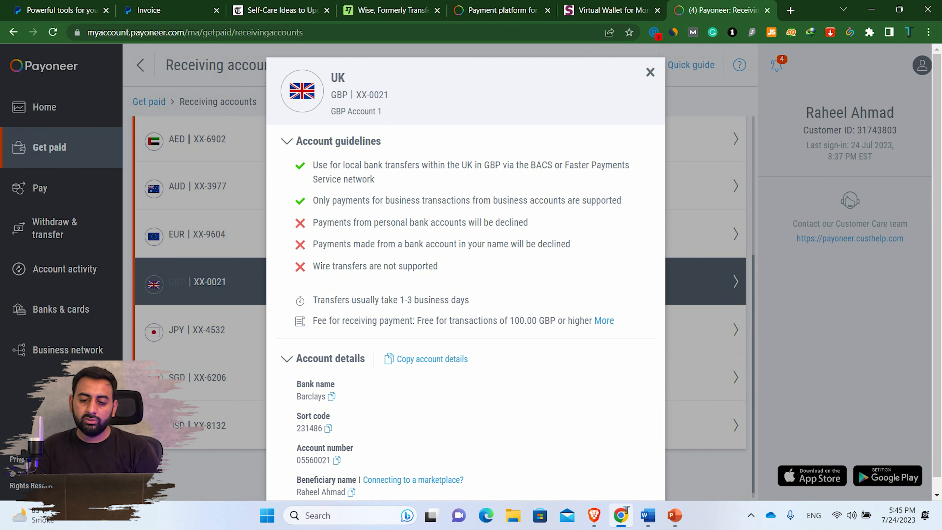
drag(469, 300, 313, 166)
click(312, 165)
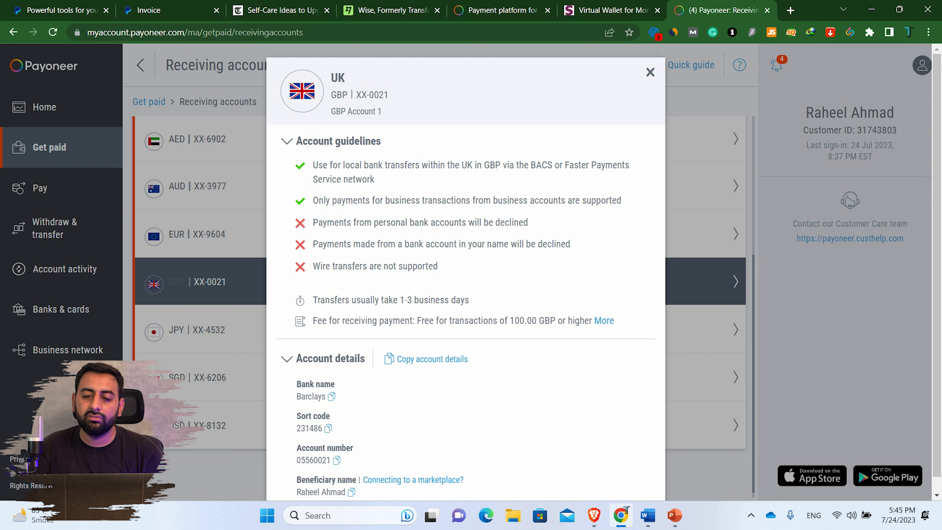
click(650, 71)
- Glance at the PowerPoint Summary slide, then go to the PayPal tab in Chrome
click(675, 515)
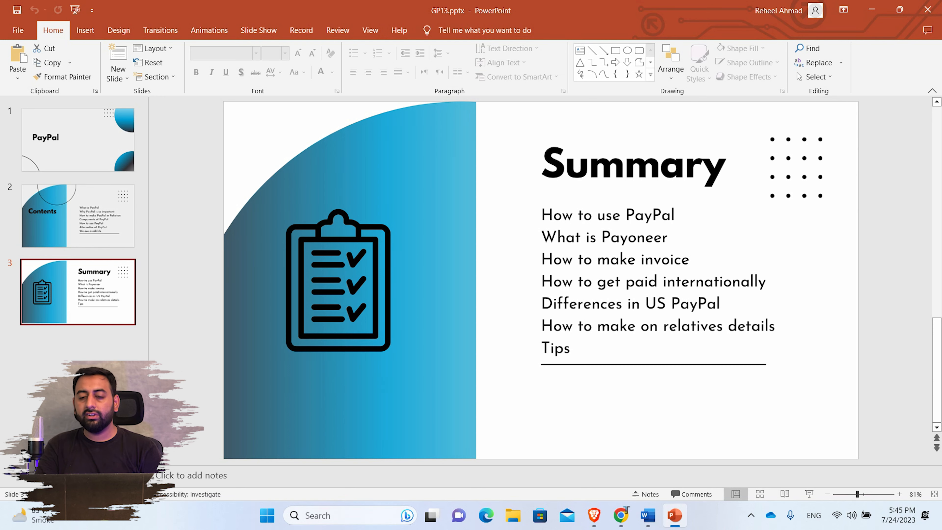
click(674, 515)
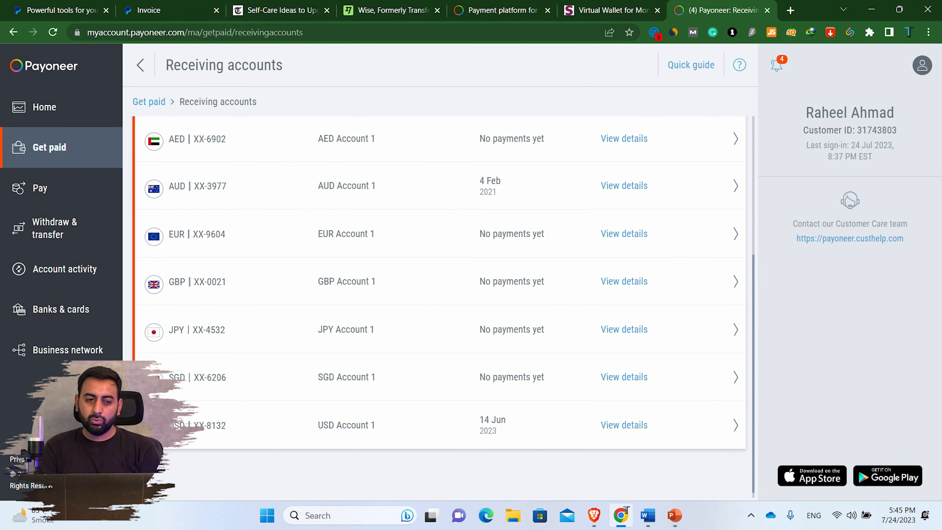
click(61, 10)
- Reload the PayPal Invoicing page and sign in with the saved login to reach the Home dashboard
key(ctrl+Tab)
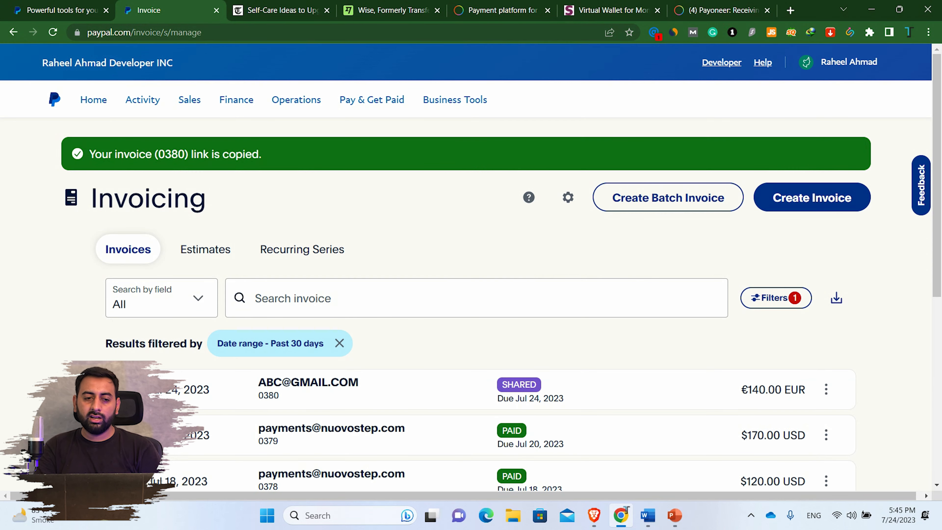
key(F5)
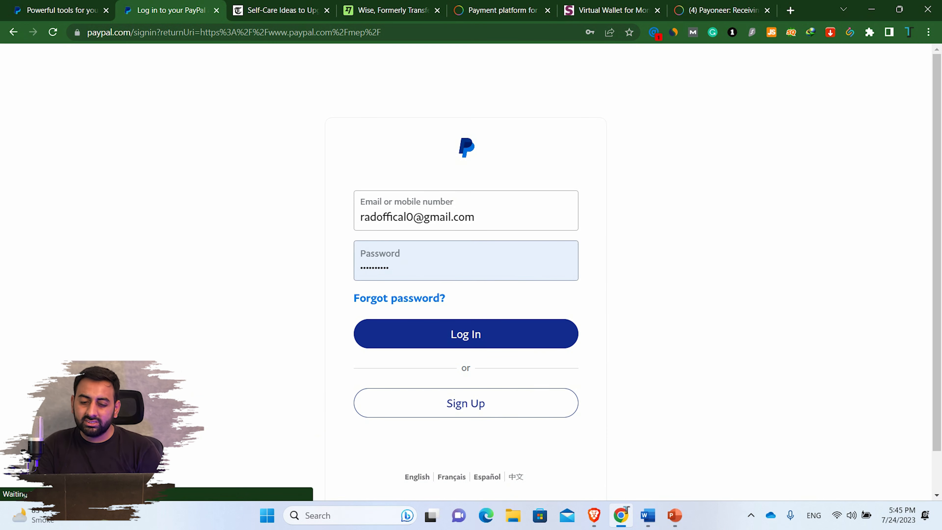
key(Return)
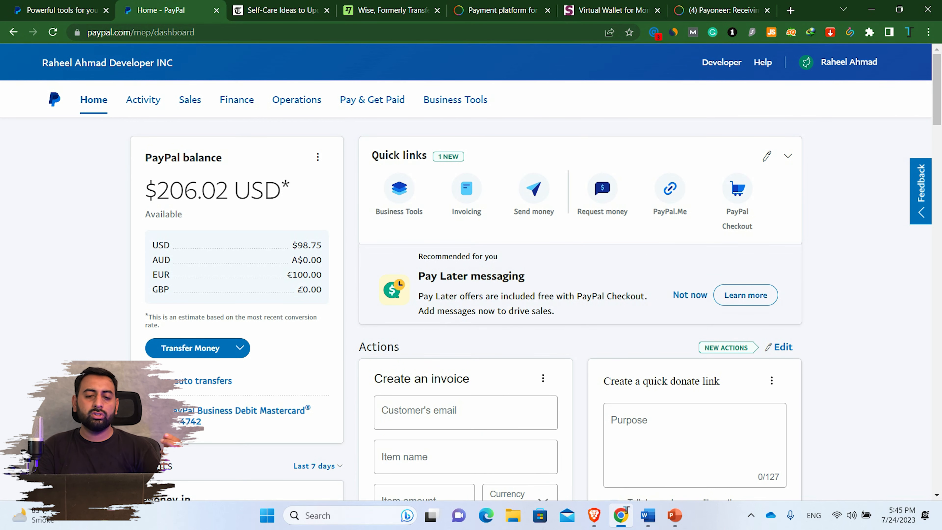
scroll(471, 282, down, 2)
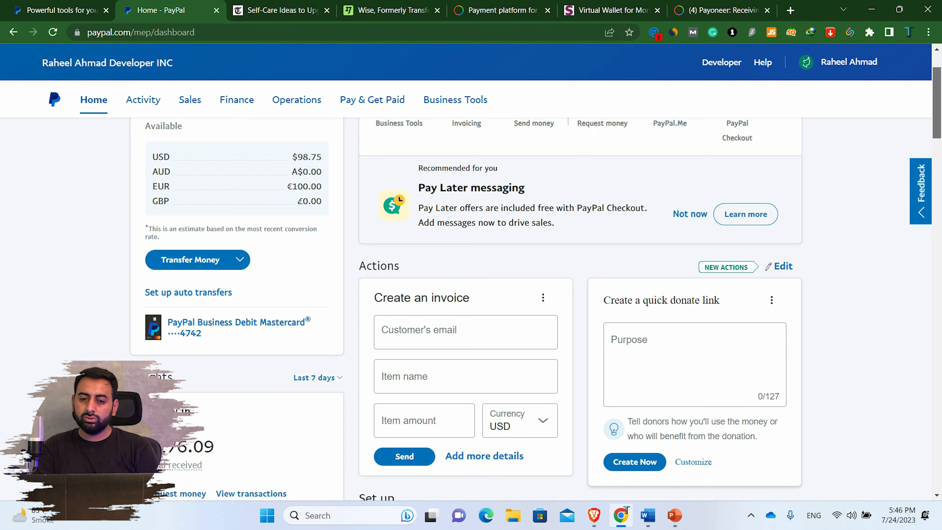
scroll(471, 297, up, 3)
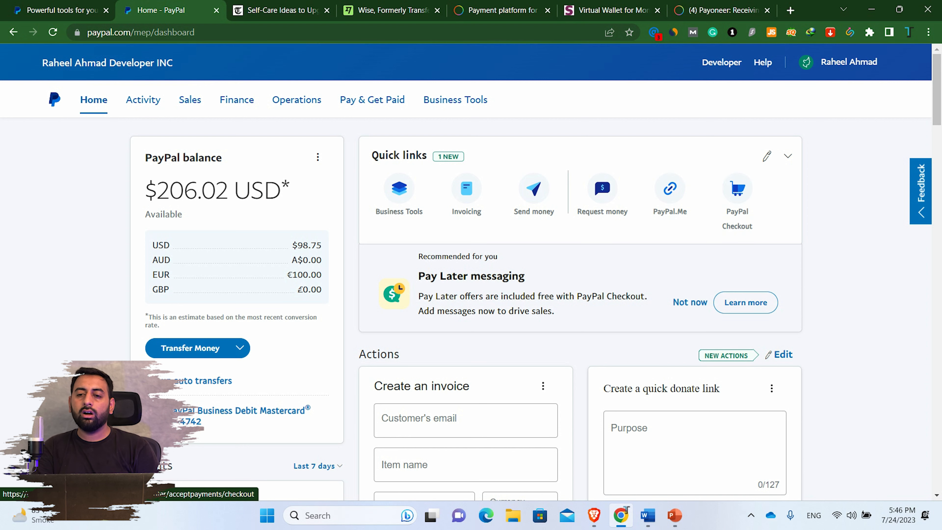
mouse_move(839, 62)
scroll(578, 297, down, 12)
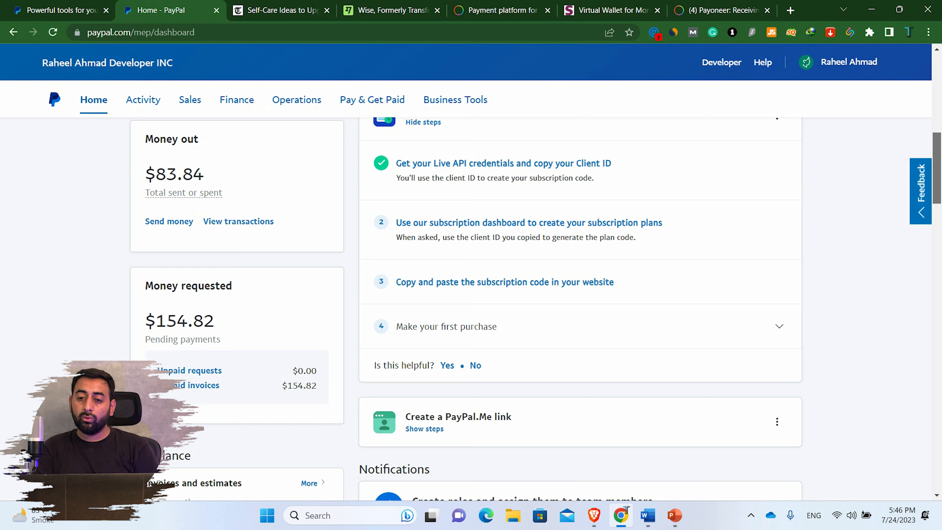
scroll(466, 308, down, 10)
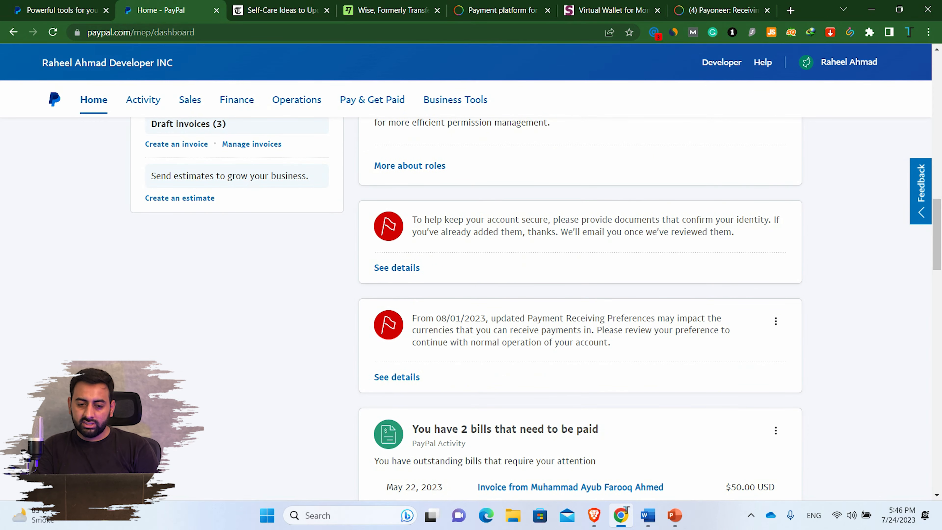
drag(936, 235, 936, 449)
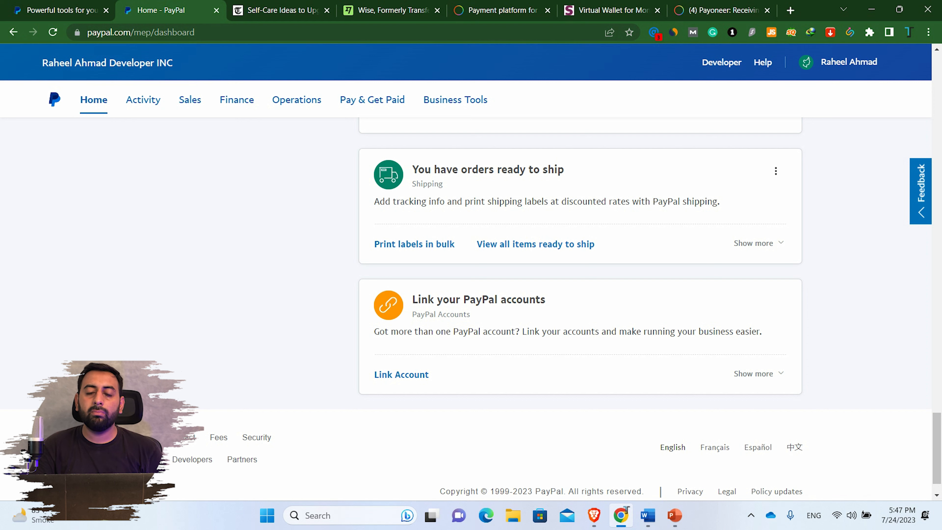
scroll(581, 307, up, 10)
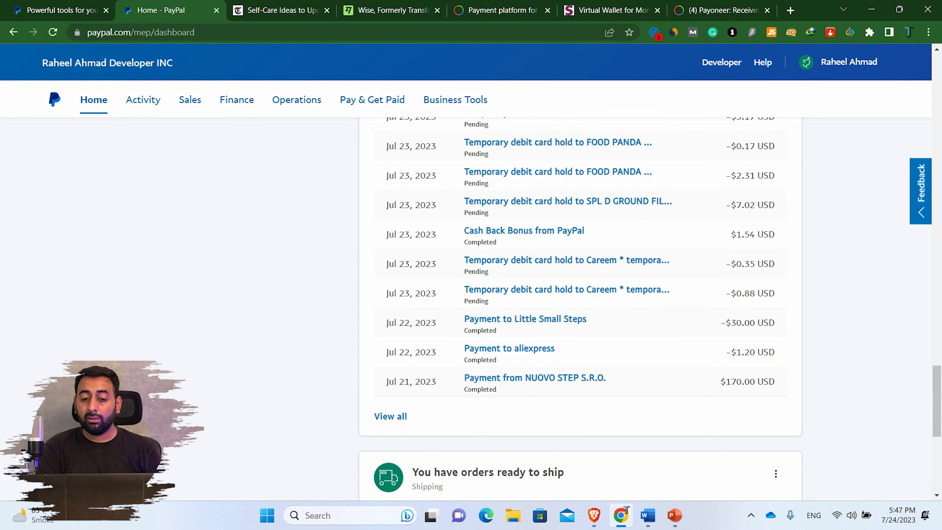
scroll(580, 308, up, 10)
scroll(580, 308, down, 3)
scroll(580, 308, up, 3)
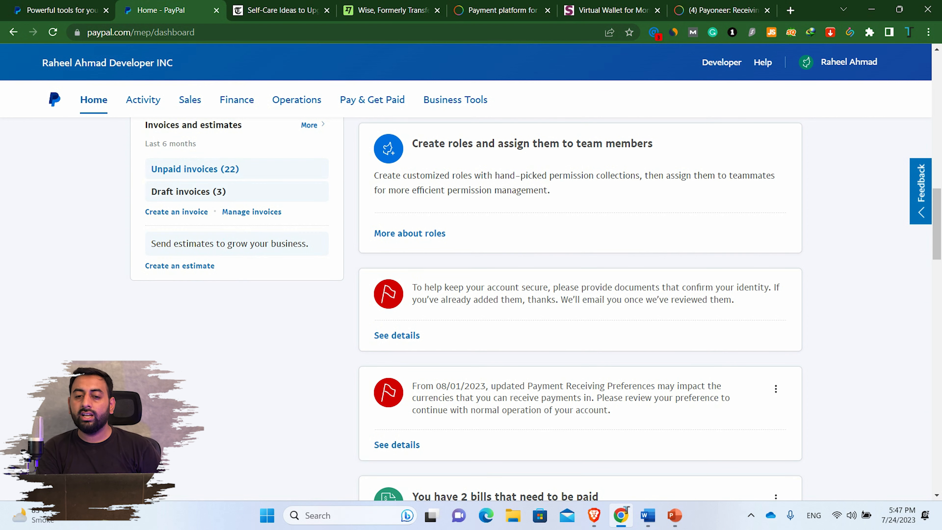
scroll(580, 307, up, 1)
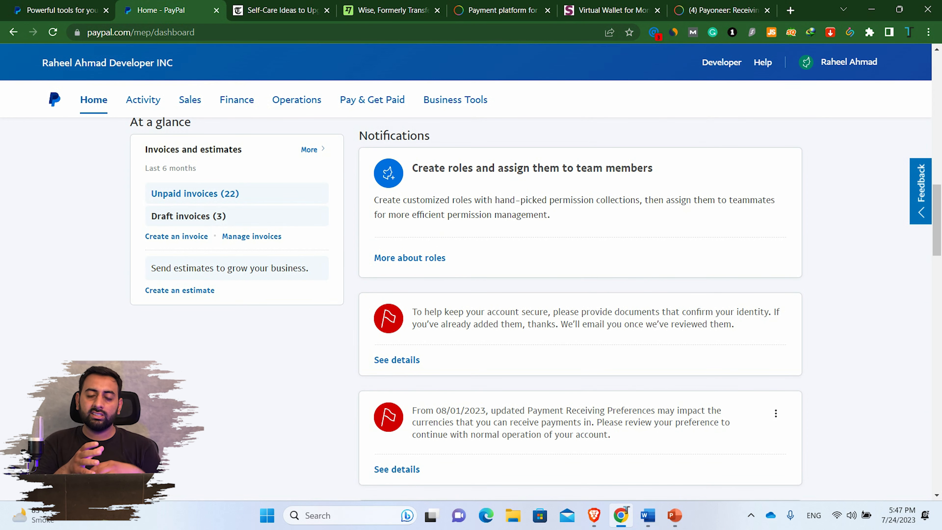
scroll(580, 308, down, 1)
scroll(579, 308, down, 2)
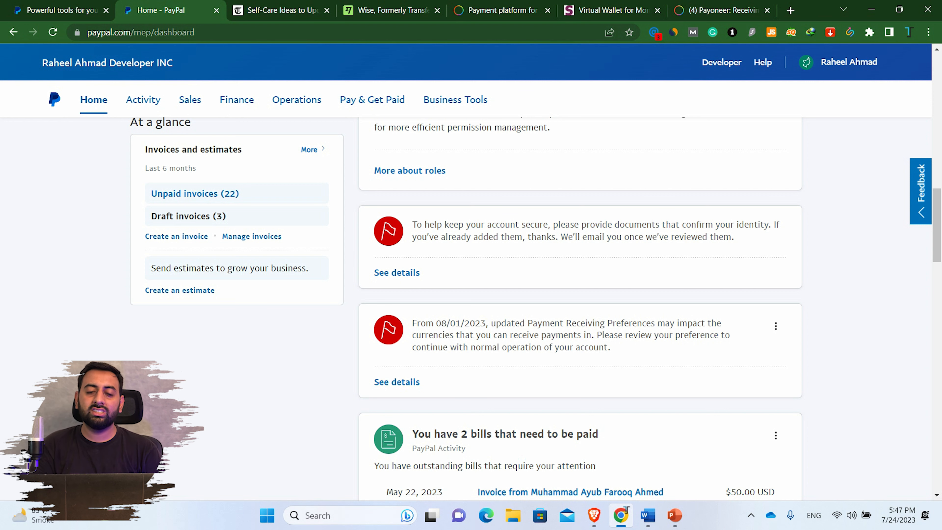
scroll(535, 307, up, 3)
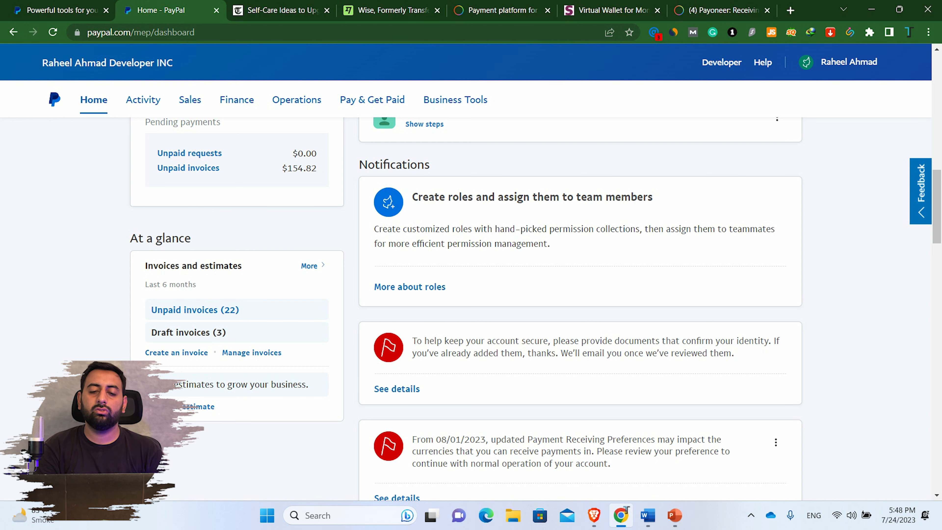
scroll(471, 307, up, 8)
scroll(471, 308, up, 8)
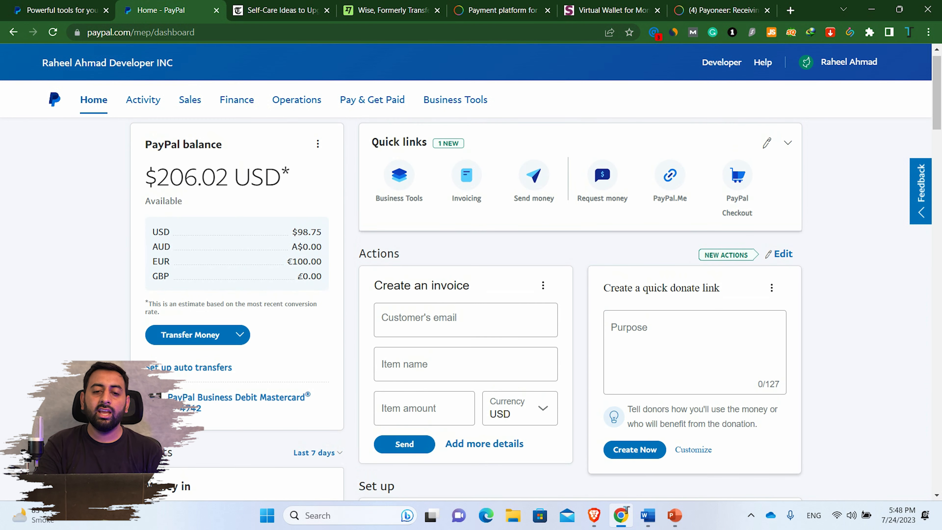